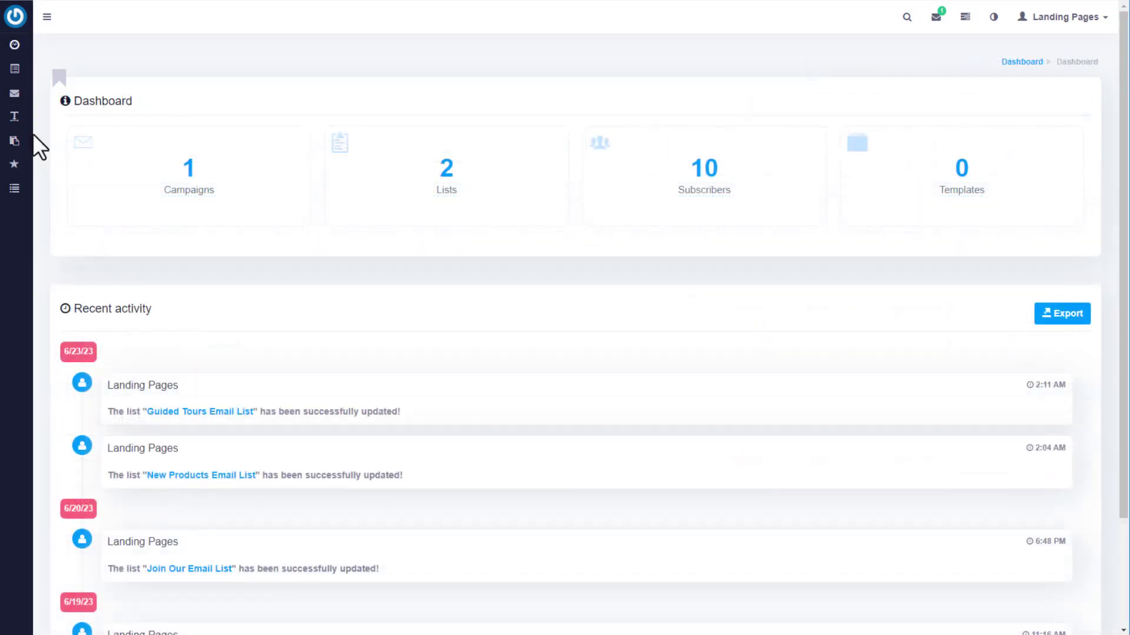
From the dashboard, bring up the Landing pages flyout in the left sidebar.
mouse_move(15, 144)
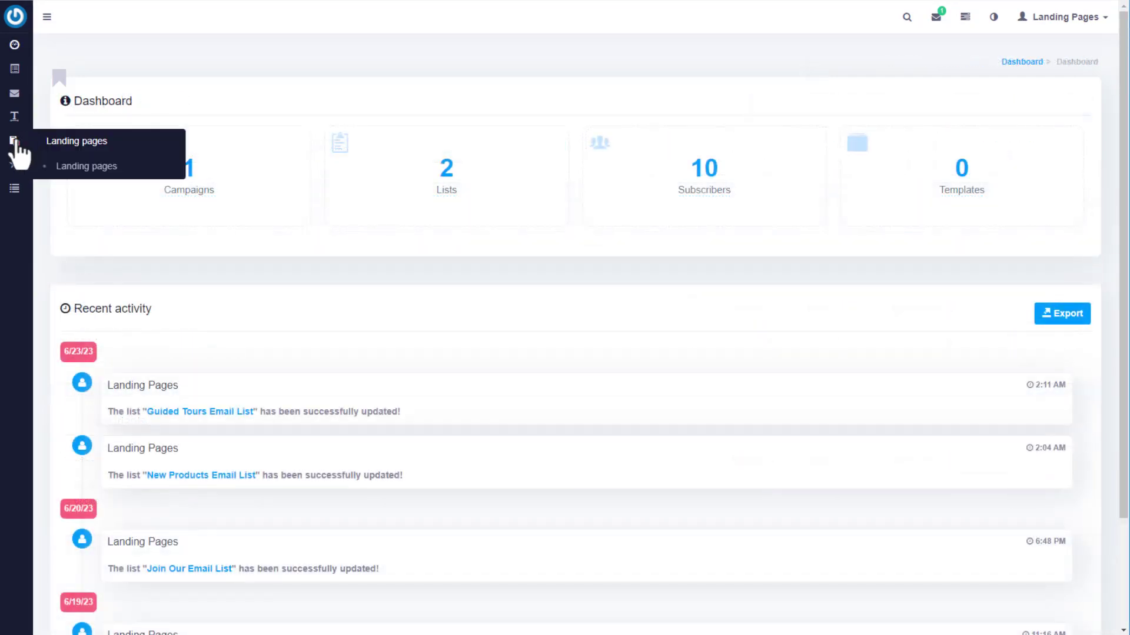
Create and save a 'Getting Started Demo' page from the Getting Started template, with description matching the title.
click(86, 167)
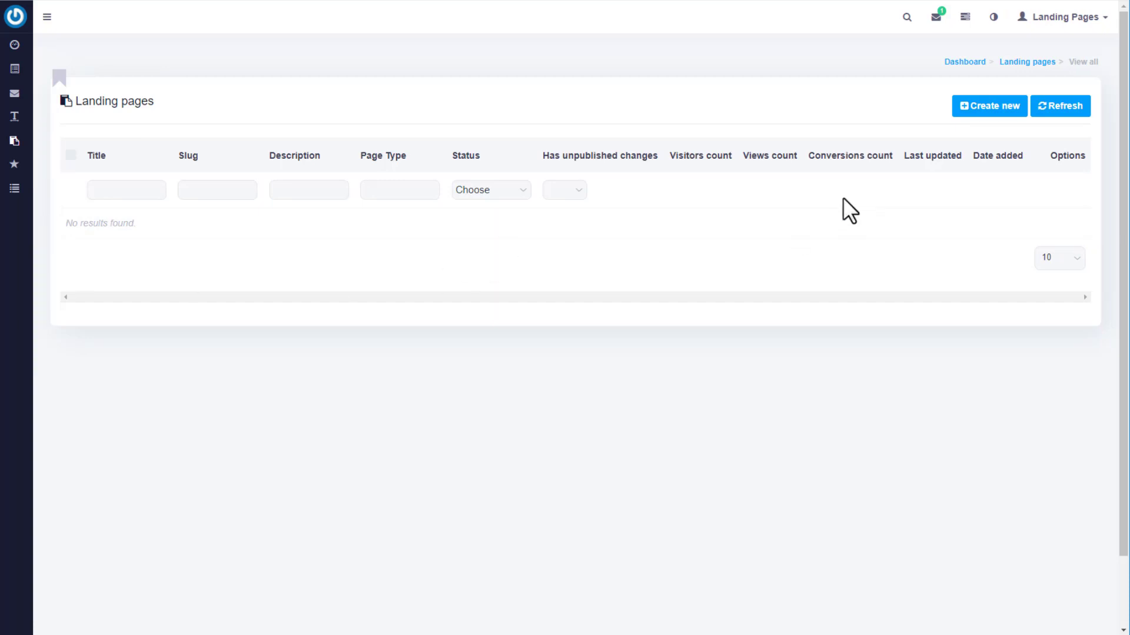
click(977, 110)
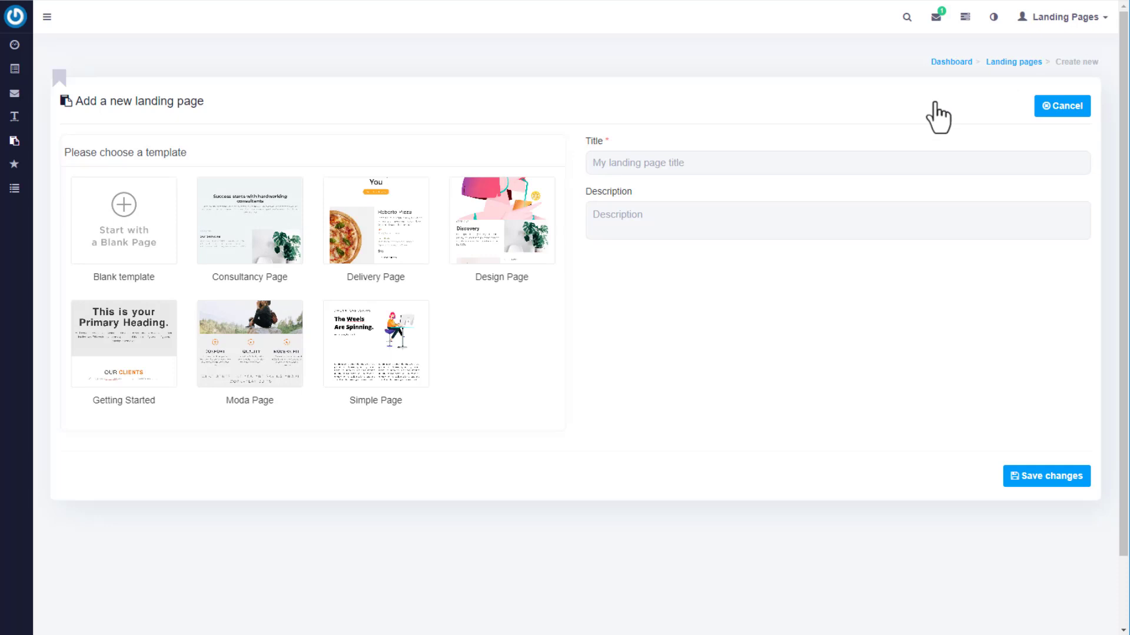
click(156, 371)
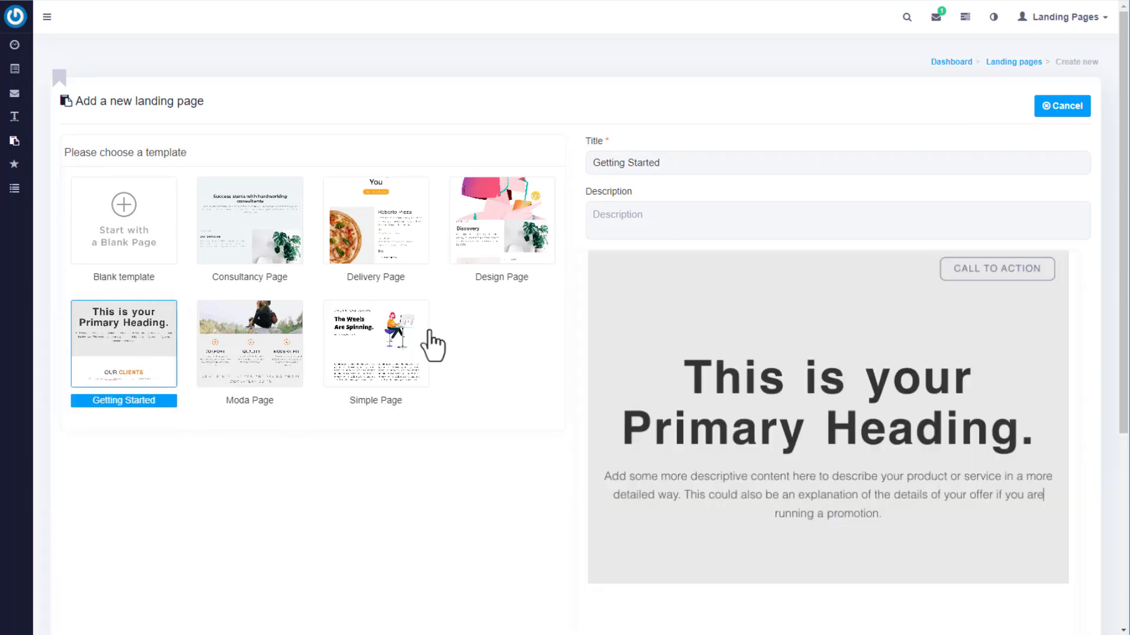
click(681, 163)
text(Demo)
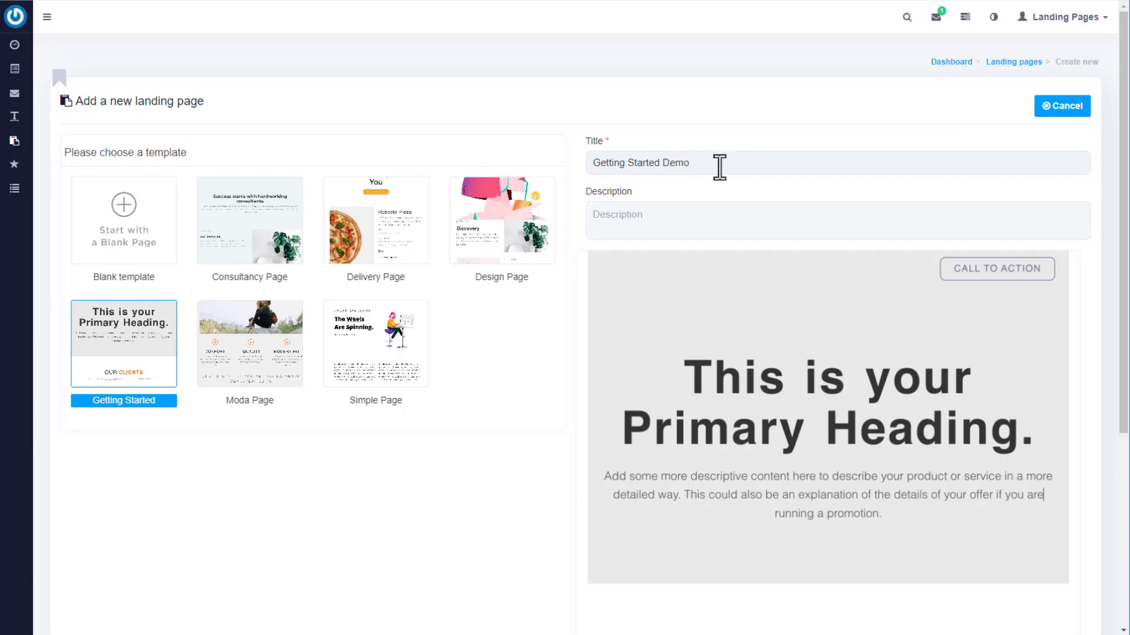
drag(718, 166, 565, 187)
key(ctrl+c)
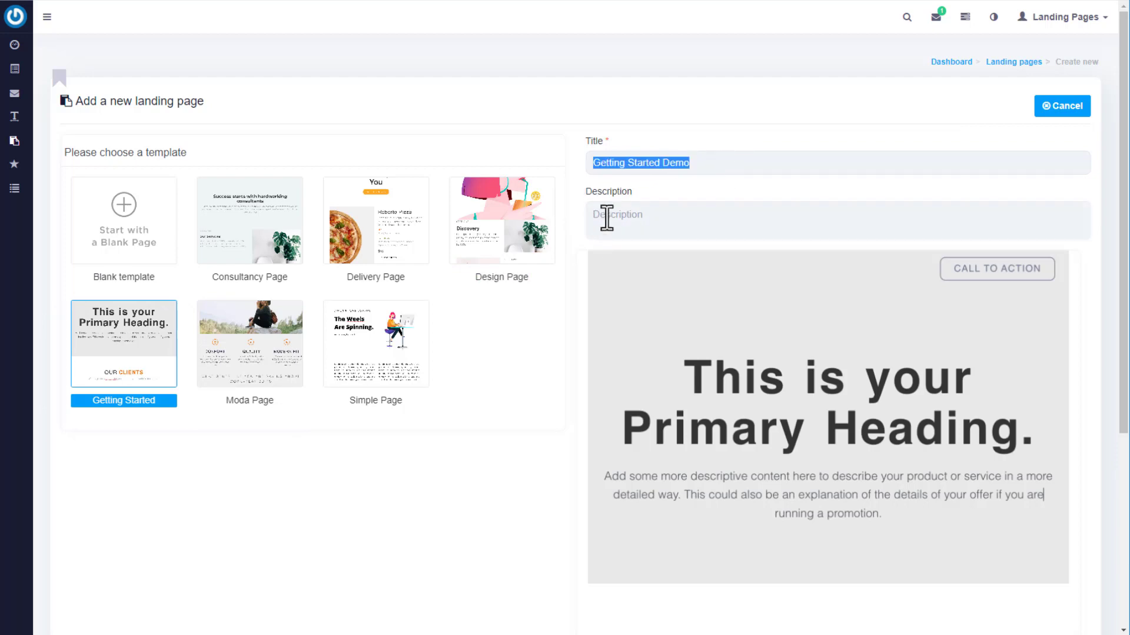
click(605, 214)
key(ctrl+v)
scroll(525, 393, down, 5)
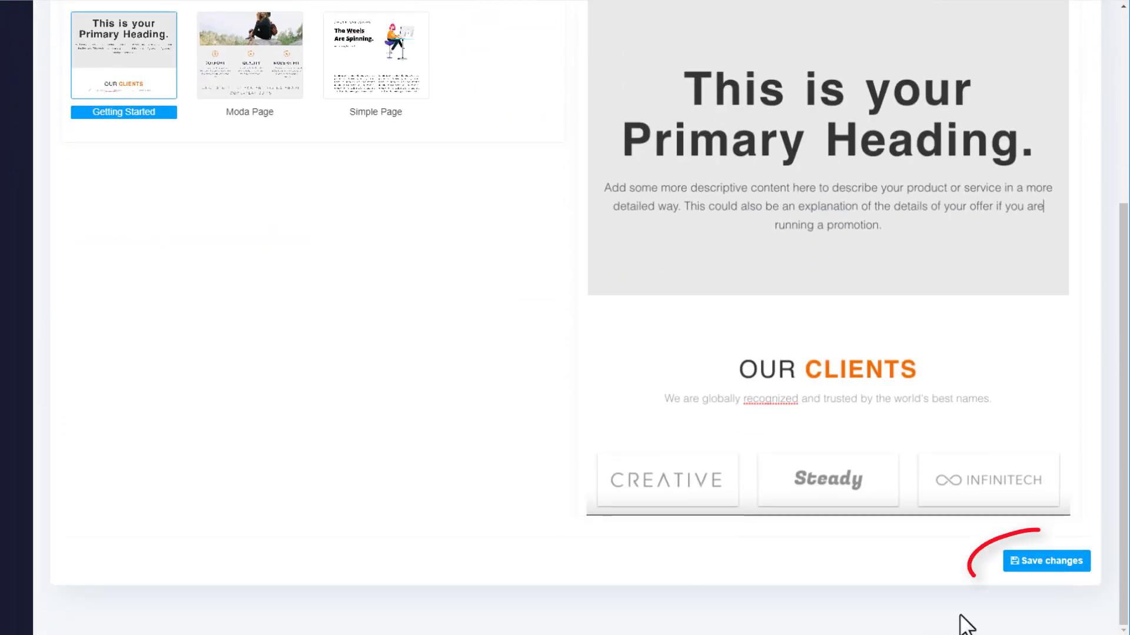
click(1031, 565)
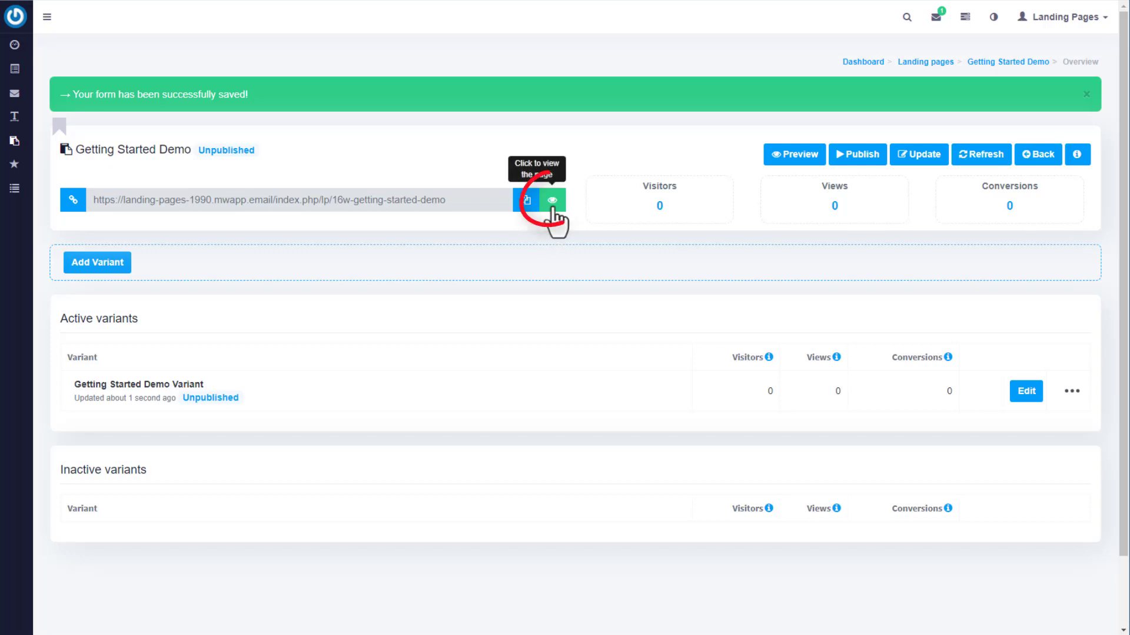
Preview the Getting Started Demo page live, then edit its Getting Started Demo Variant.
click(552, 203)
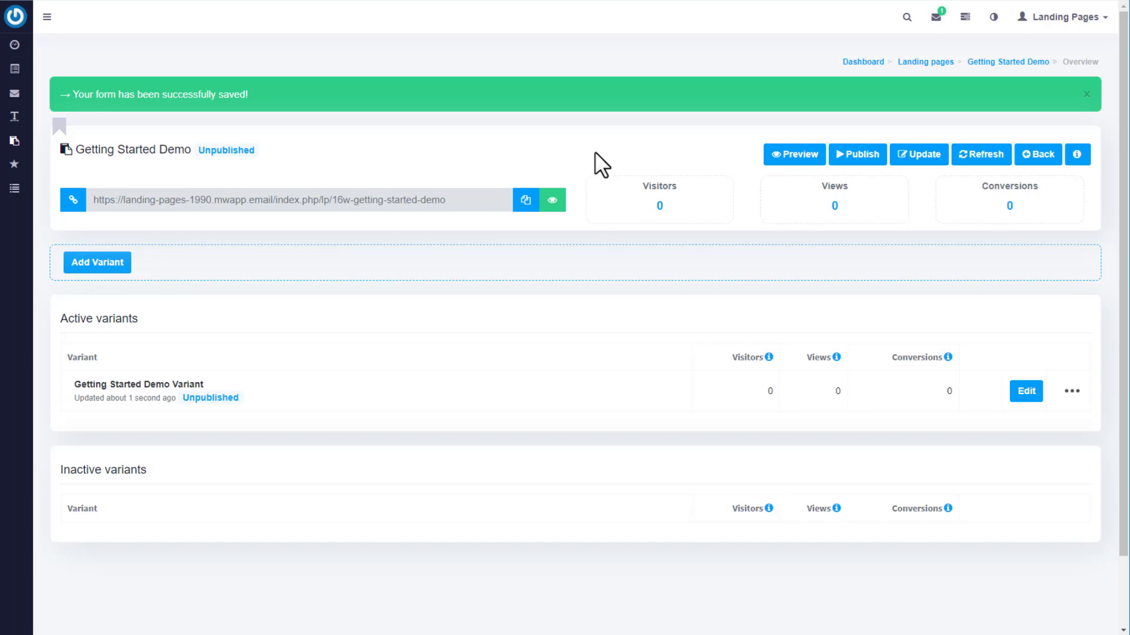
click(1031, 402)
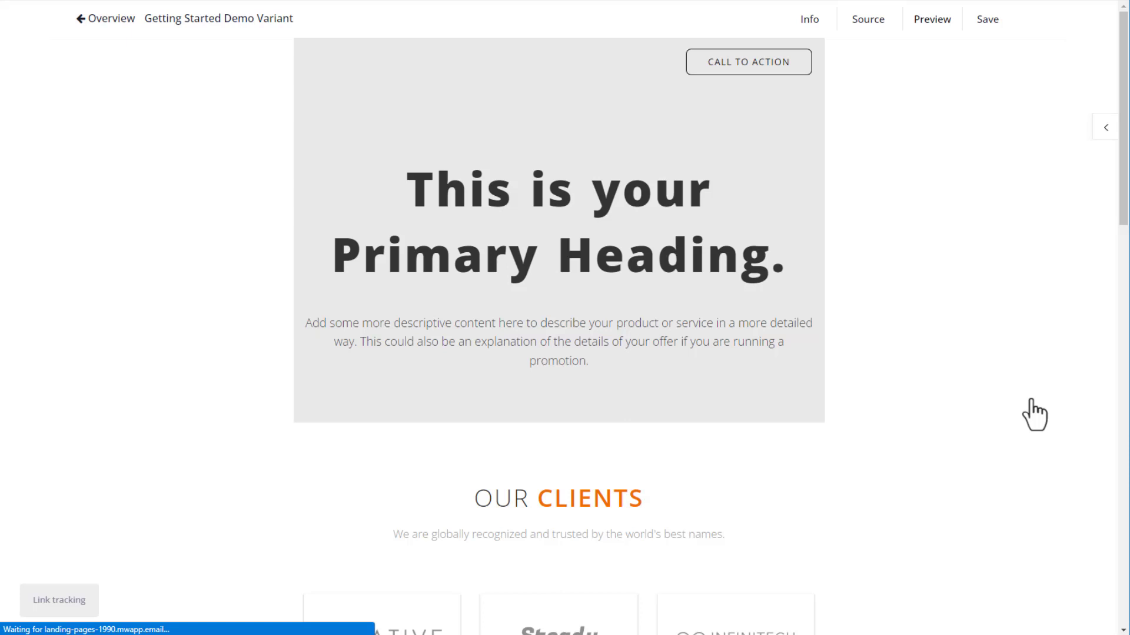
Change the heading to 'Welcome!' and the paragraph to 'Enjoy our site!'.
click(575, 259)
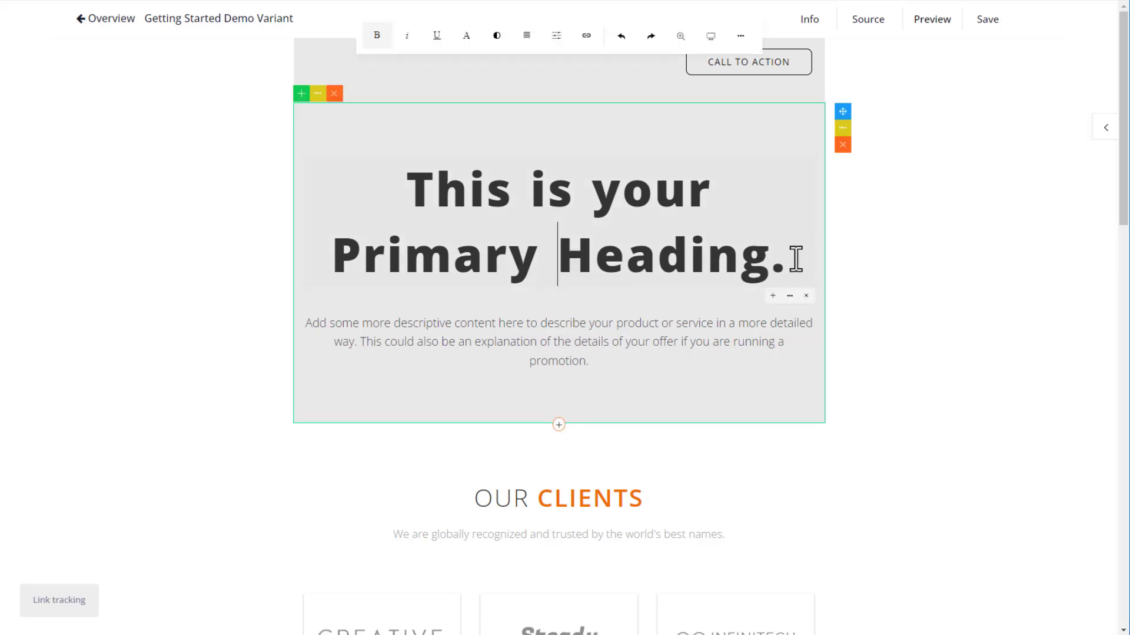
click(793, 257)
key(shift+Up)
key(shift+Up)
text(Welcome!)
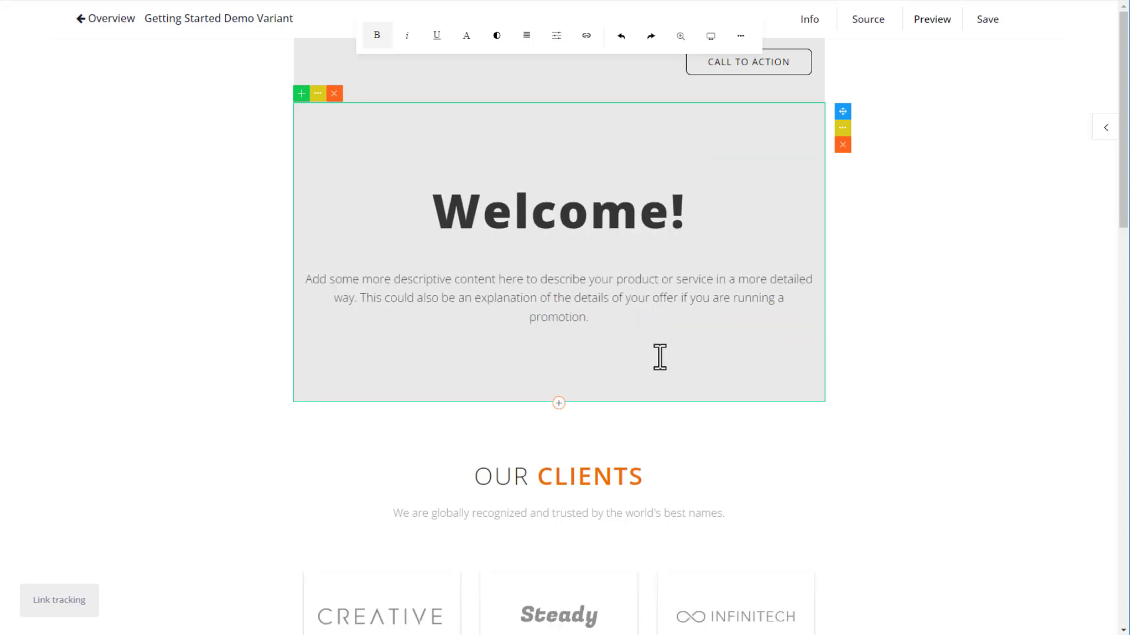
click(606, 317)
key(shift+Up)
key(shift+Up)
key(shift+Up)
key(BackSpace)
text(Enjoy our site!)
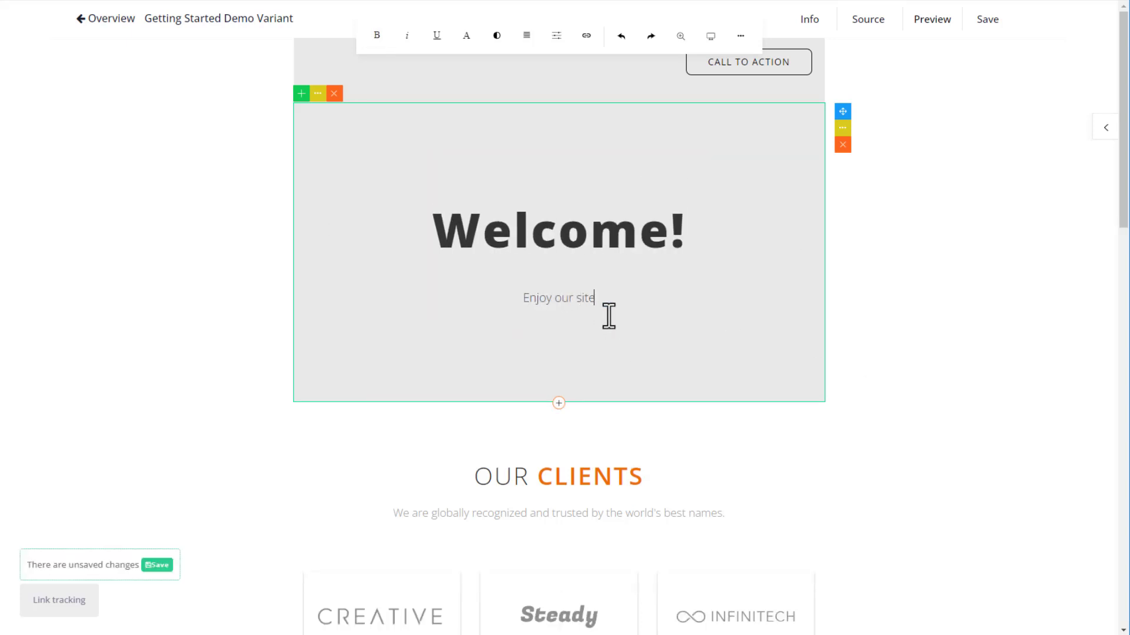
Relabel the call-to-action button 'EMAIL US', then review the page below, including the step 01 image.
drag(790, 62, 777, 75)
key(shift+Left)
key(shift+Left)
key(shift+Left)
key(shift+Left)
key(shift+Left)
key(shift+Left)
key(shift+Left)
key(shift+Left)
key(shift+Left)
key(shift+Left)
key(shift+Left)
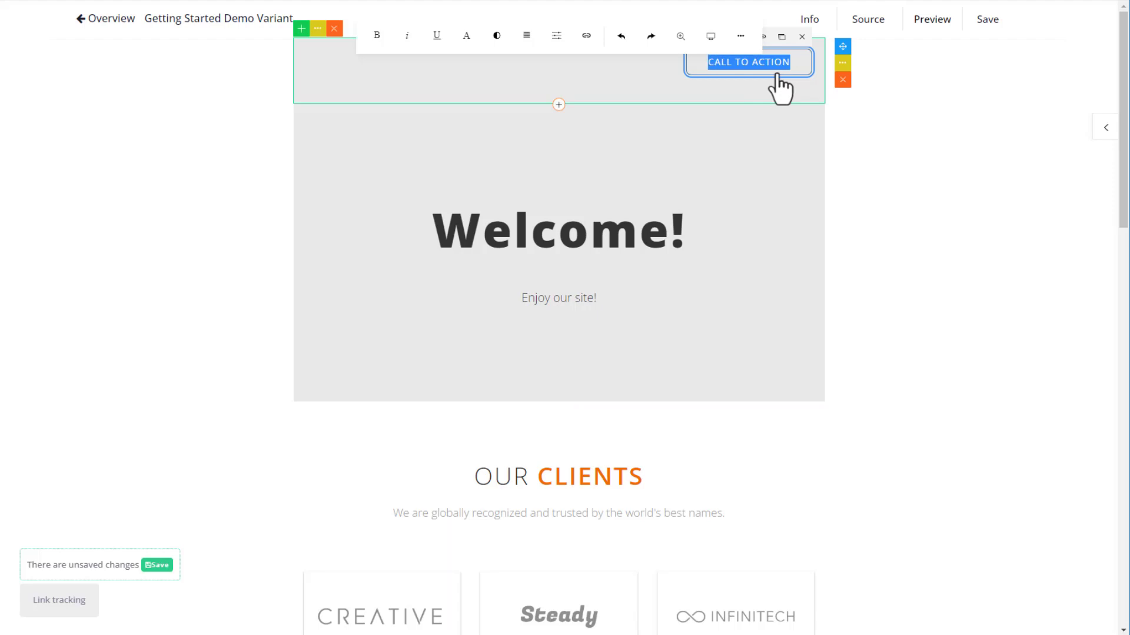
text(EMAIL US!)
click(257, 276)
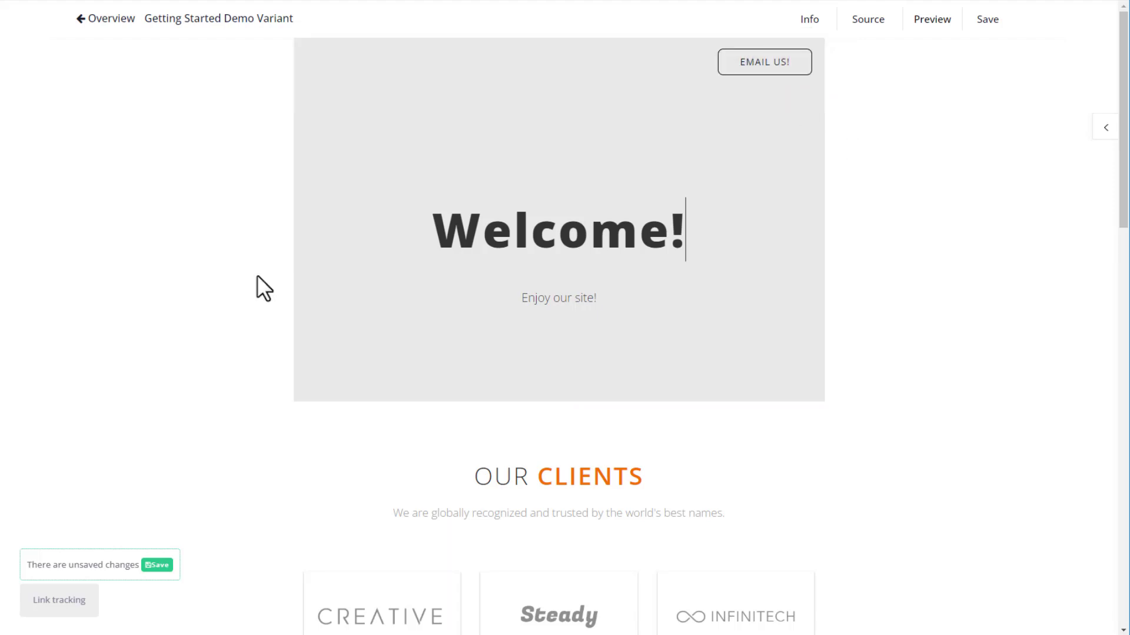
scroll(257, 276, down, 10)
scroll(256, 275, down, 2)
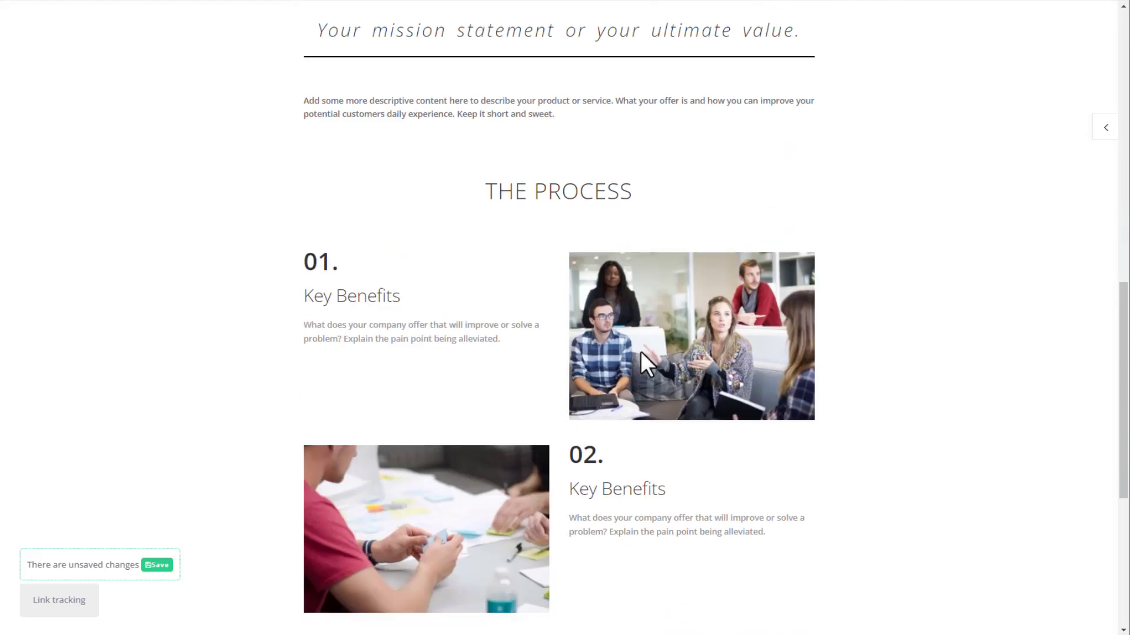
click(659, 291)
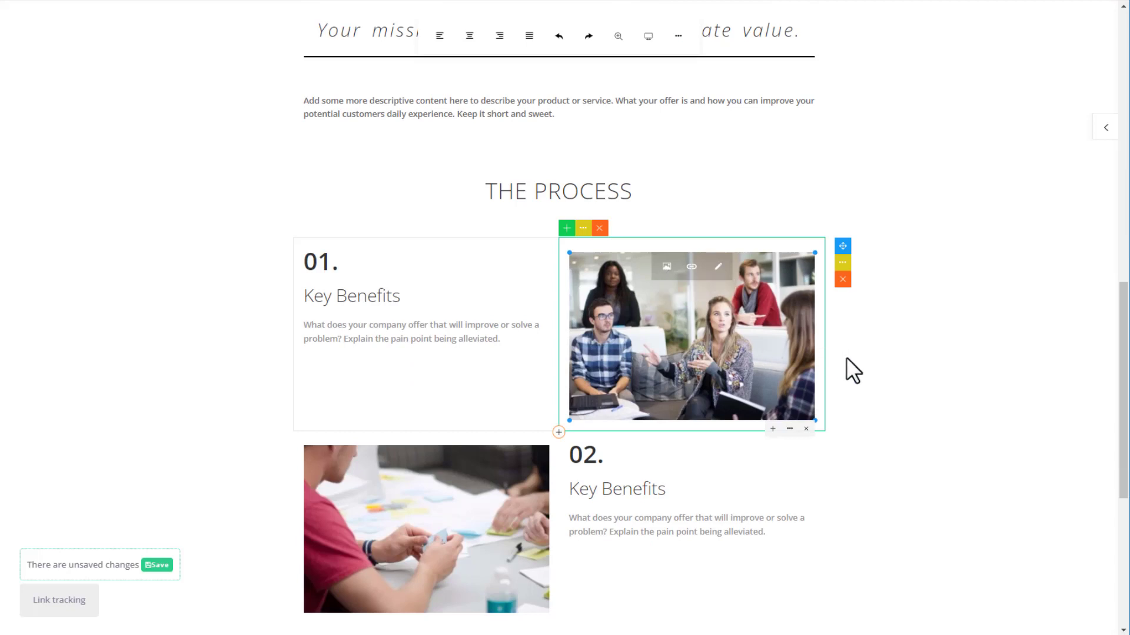
scroll(753, 282, up, 12)
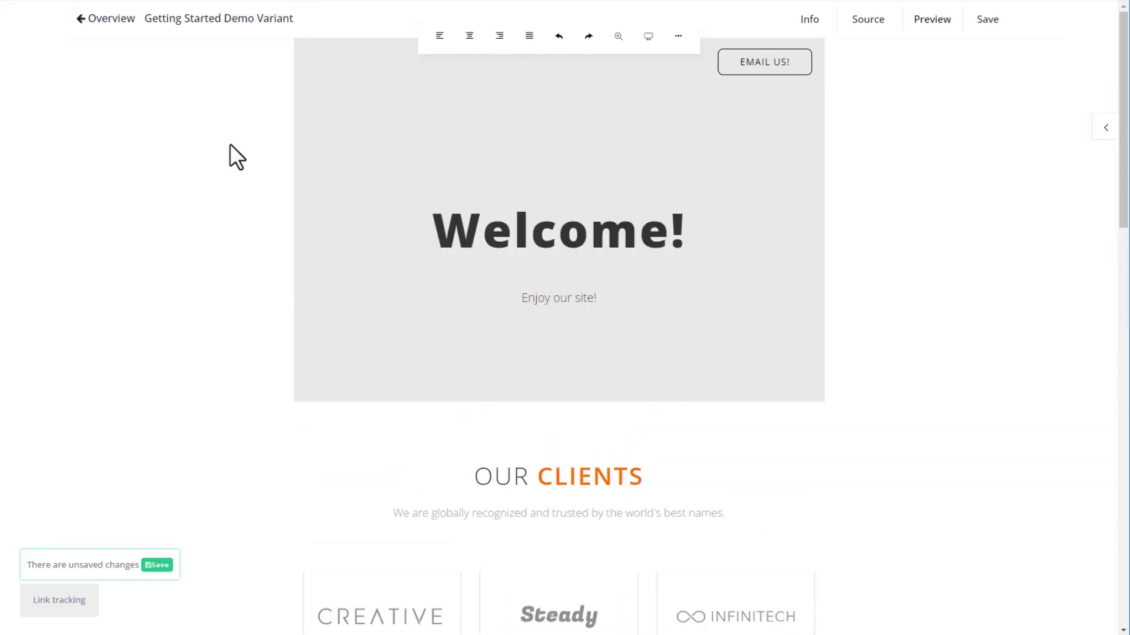
Delete the Getting Started Demo page from the landing pages list.
click(113, 22)
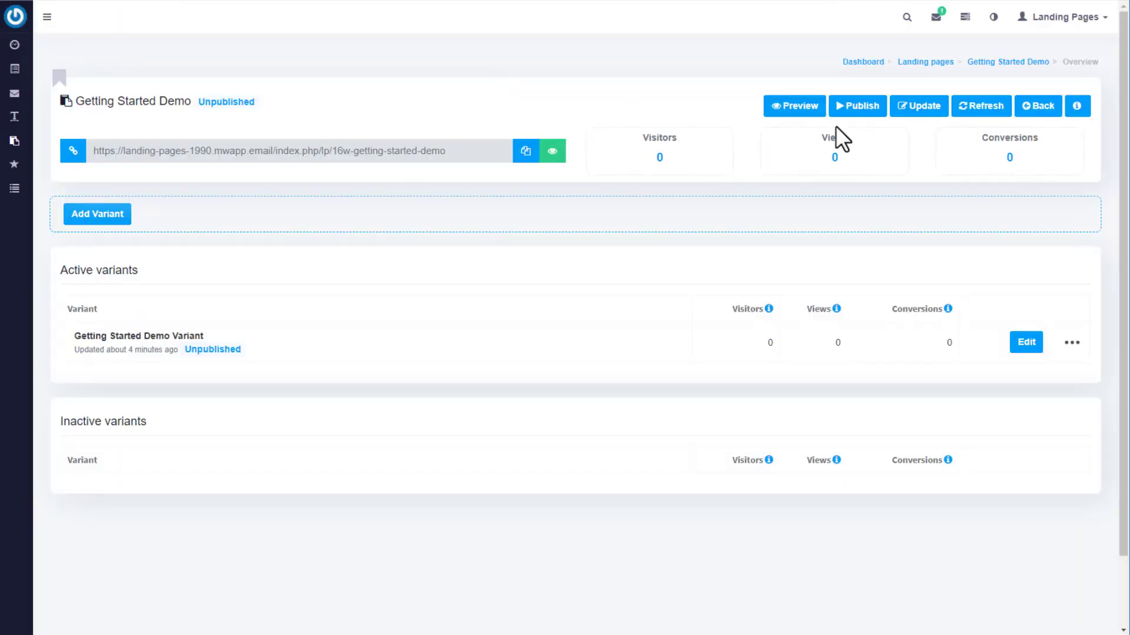
click(925, 62)
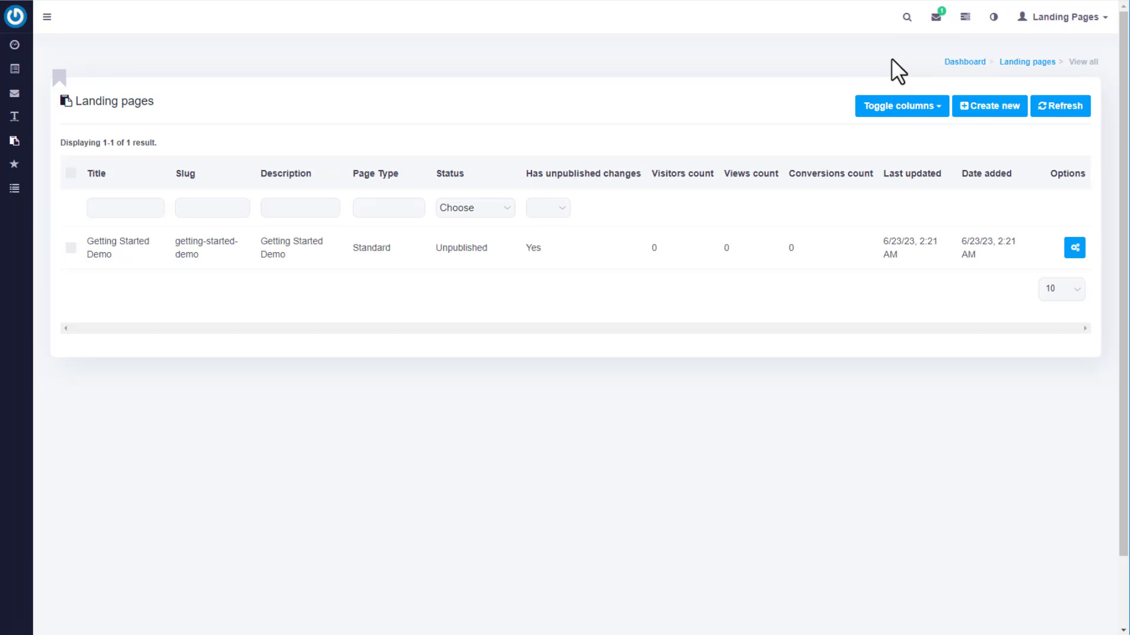
click(1074, 248)
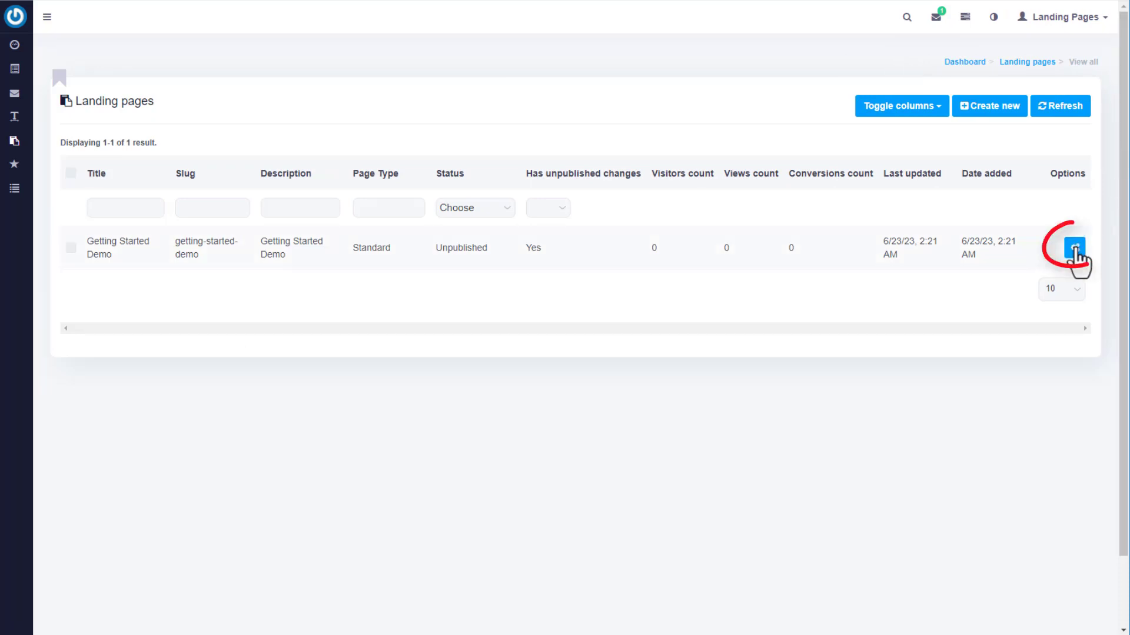
click(1043, 250)
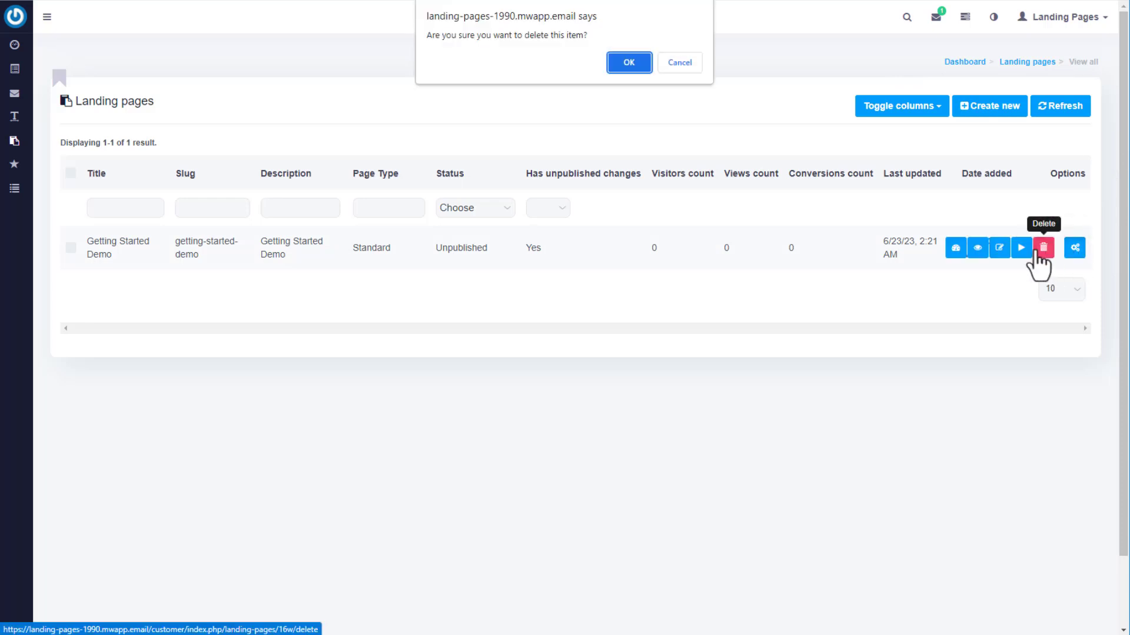
click(630, 63)
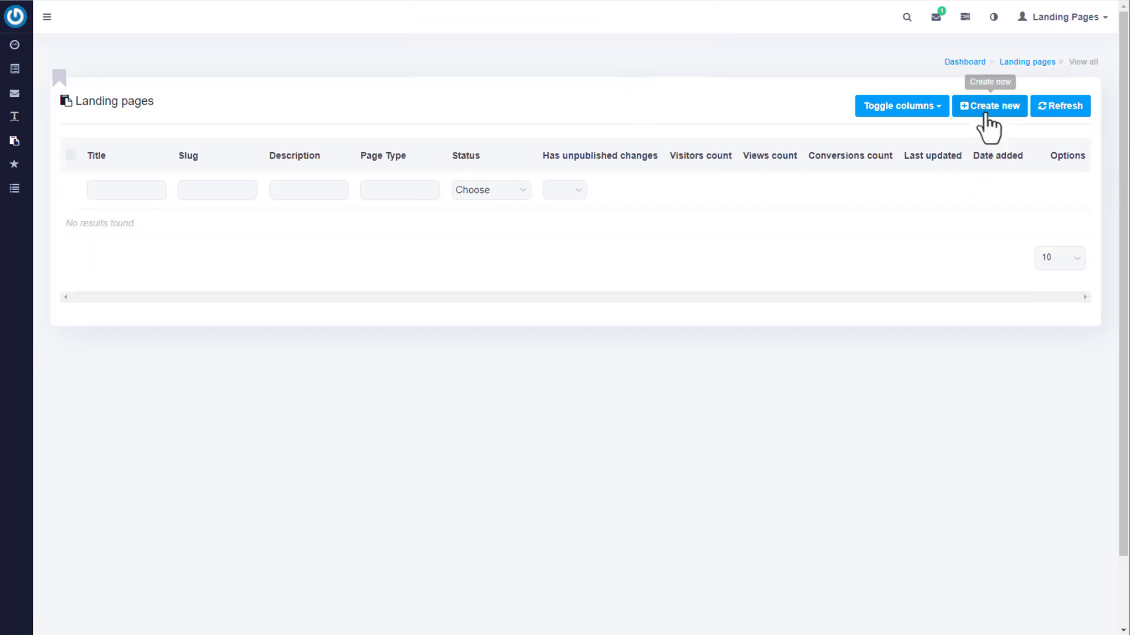
Create and save a blank-template landing page titled 'Backpacks'.
click(987, 111)
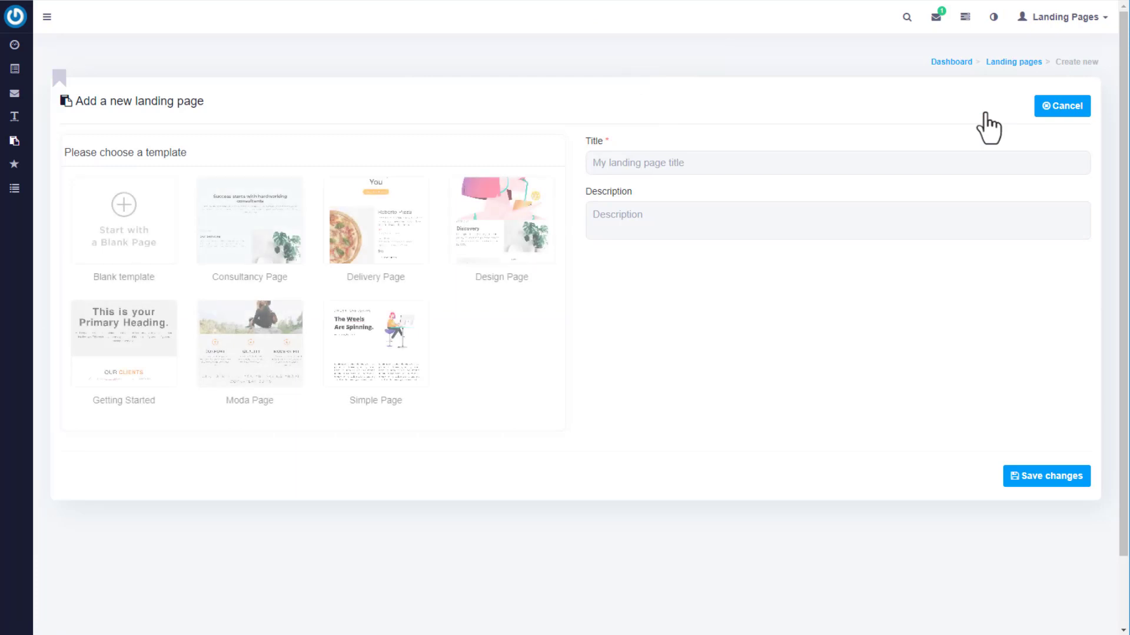
click(152, 237)
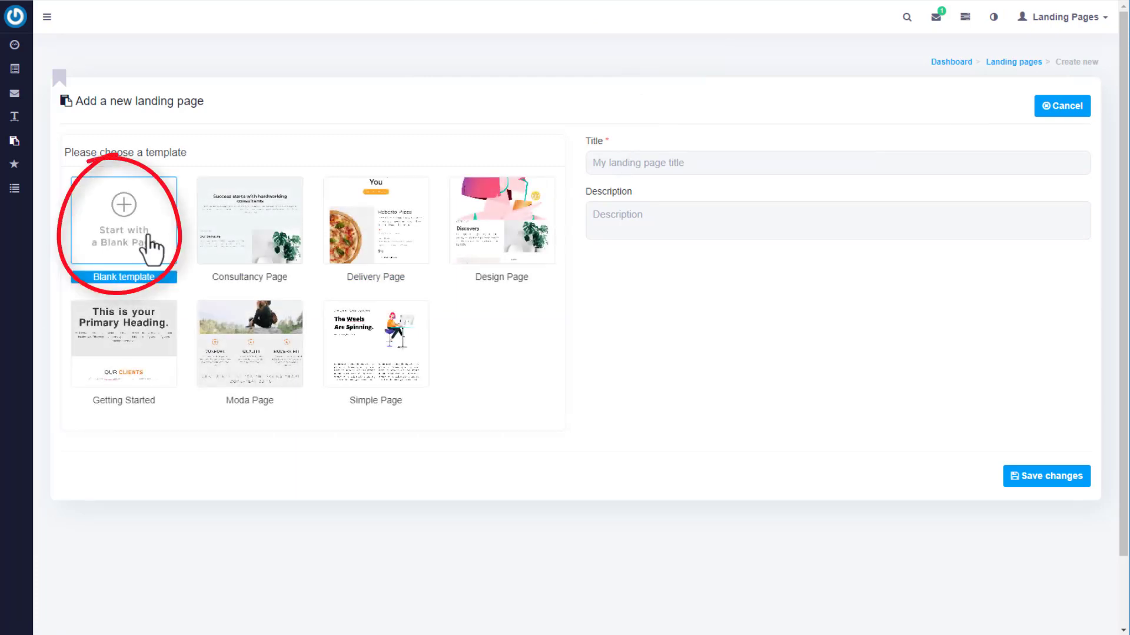
click(690, 165)
text(Backpacks)
key(Tab)
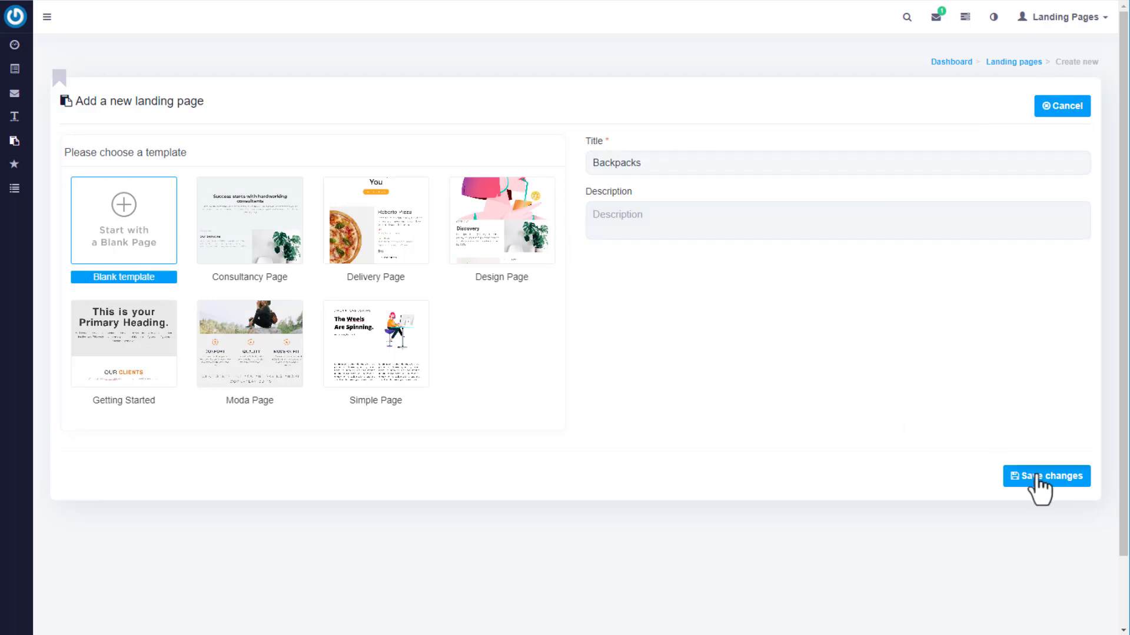
click(1037, 482)
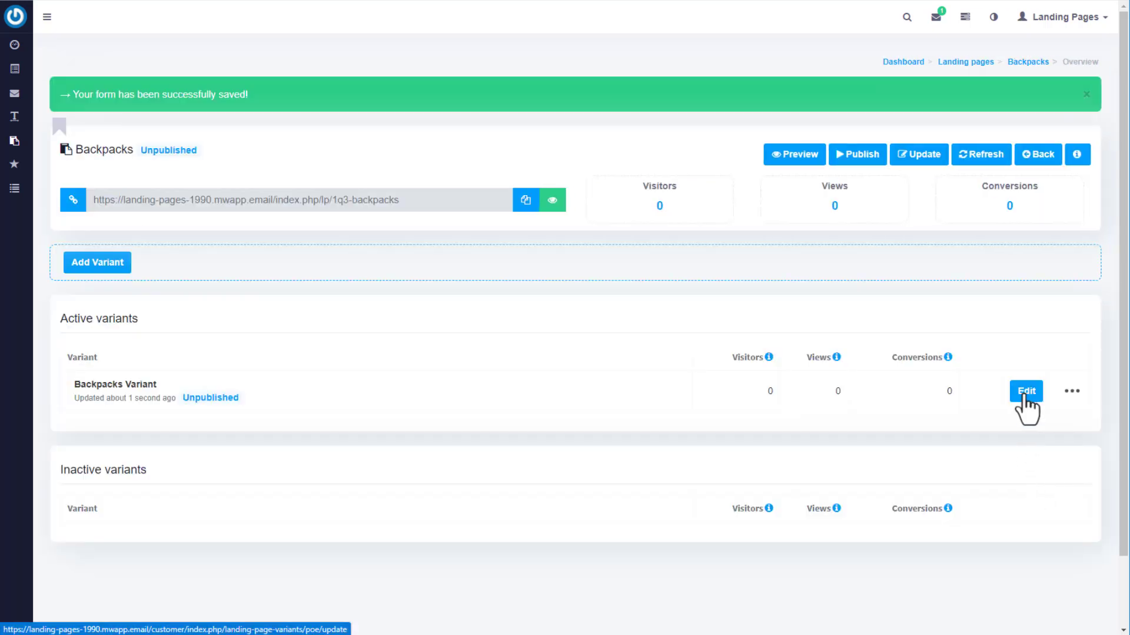
Open the Backpacks variant and retitle it 'Backpacks: Back to School Sale'.
click(1025, 393)
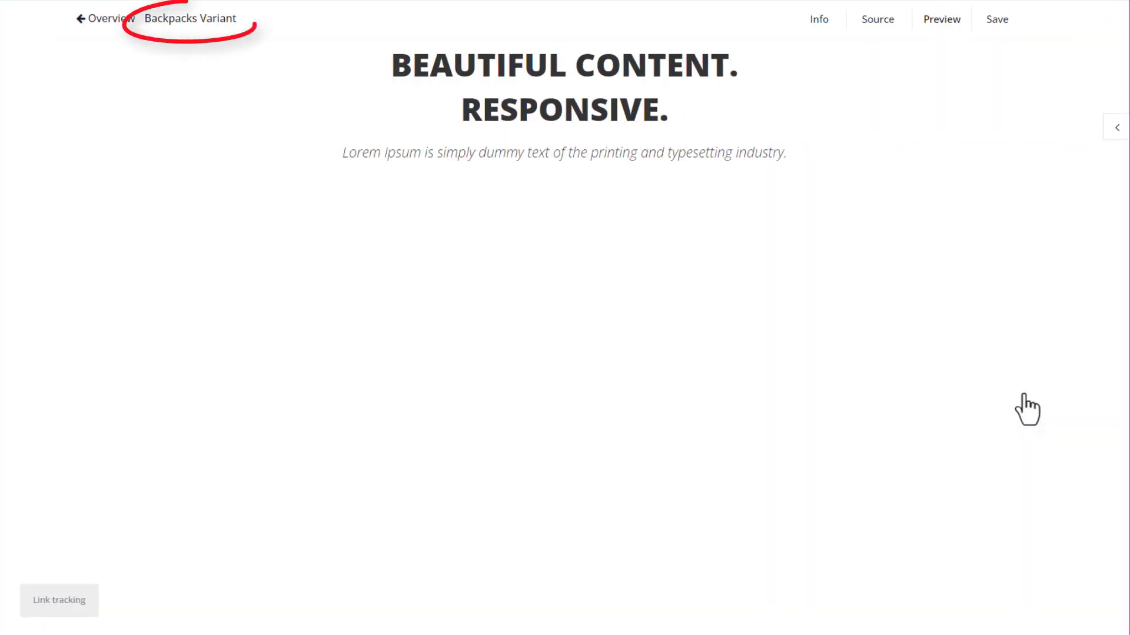
double_click(182, 21)
click(156, 56)
key(shift+Left)
key(shift+Left)
key(shift+Left)
key(shift+Left)
key(shift+Left)
key(shift+Left)
key(shift+Left)
key(shift+Left)
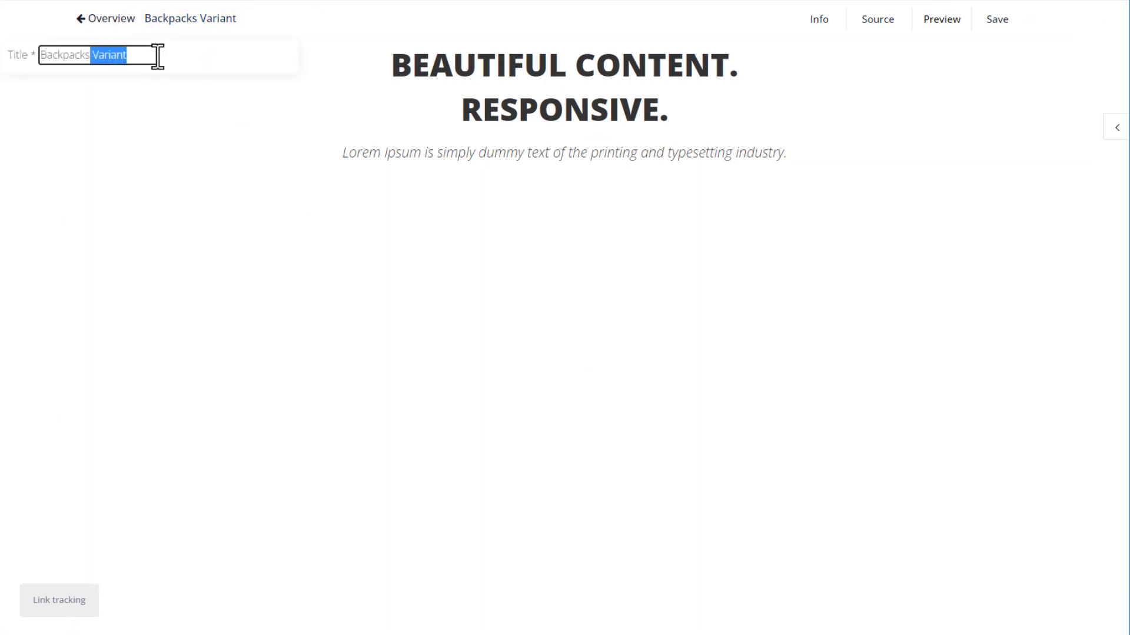
text(: Back to School Sale)
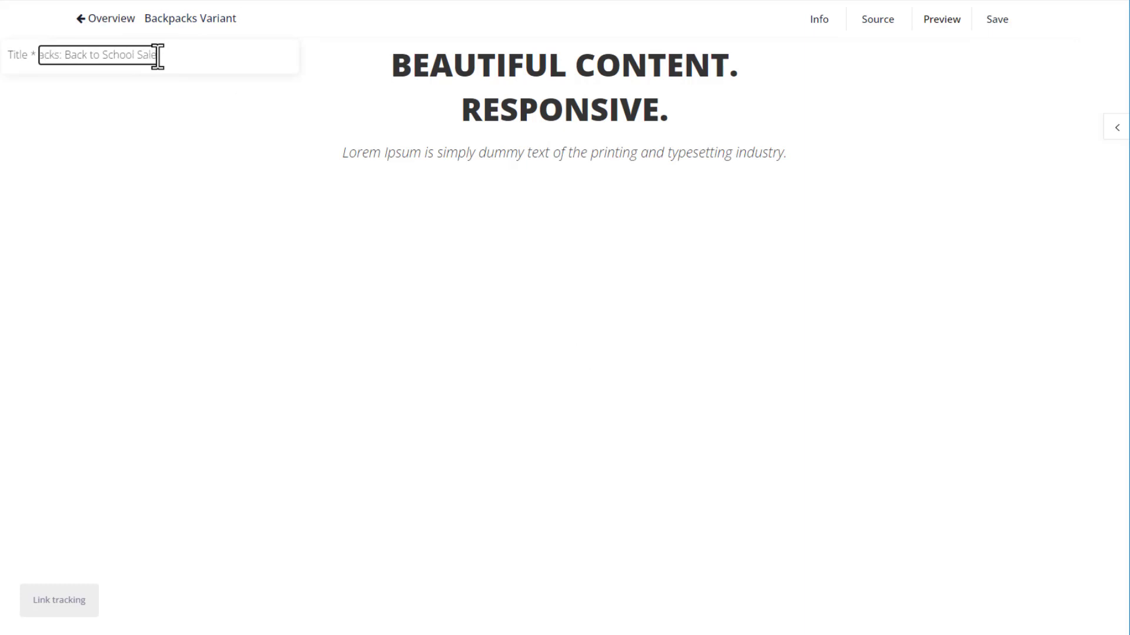
key(Return)
Replace the headline with 'WE HAVE YOUR BACK TO SCHOOL BACKPACKS!' and colour it purple.
triple_click(674, 98)
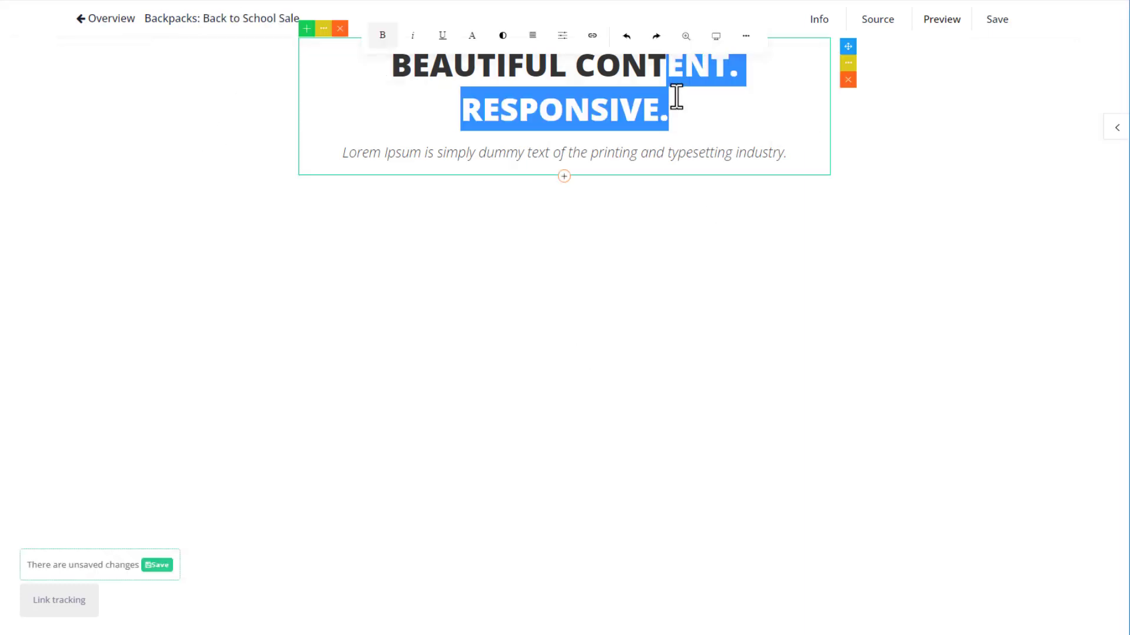
text(WE HAVE YOUR BACK TO SCHOOL BACKPACKS!)
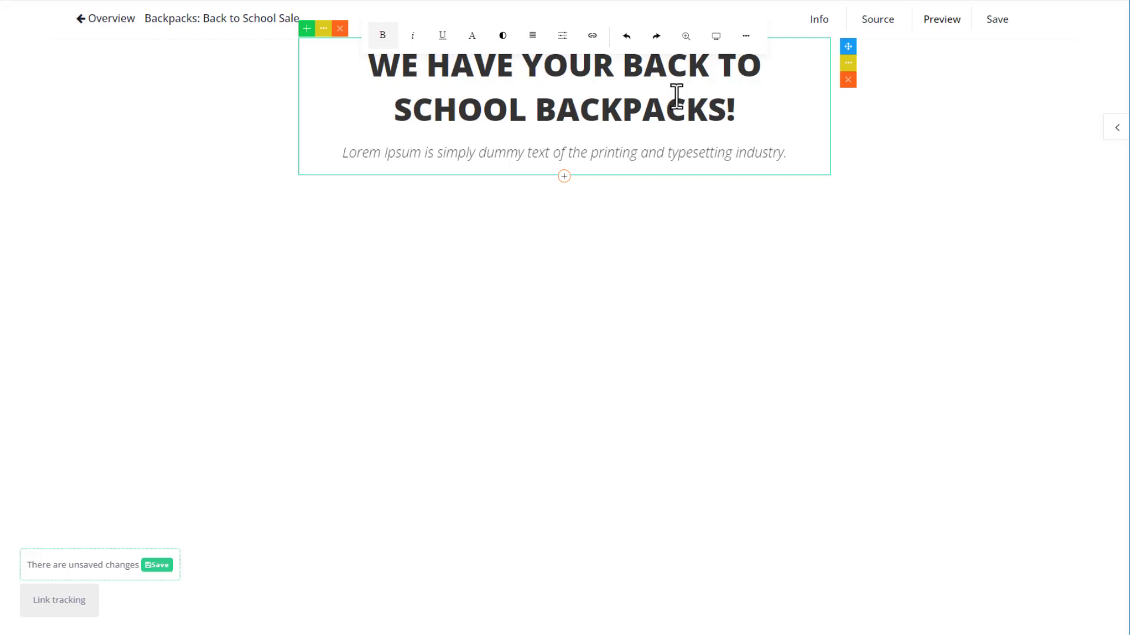
triple_click(676, 94)
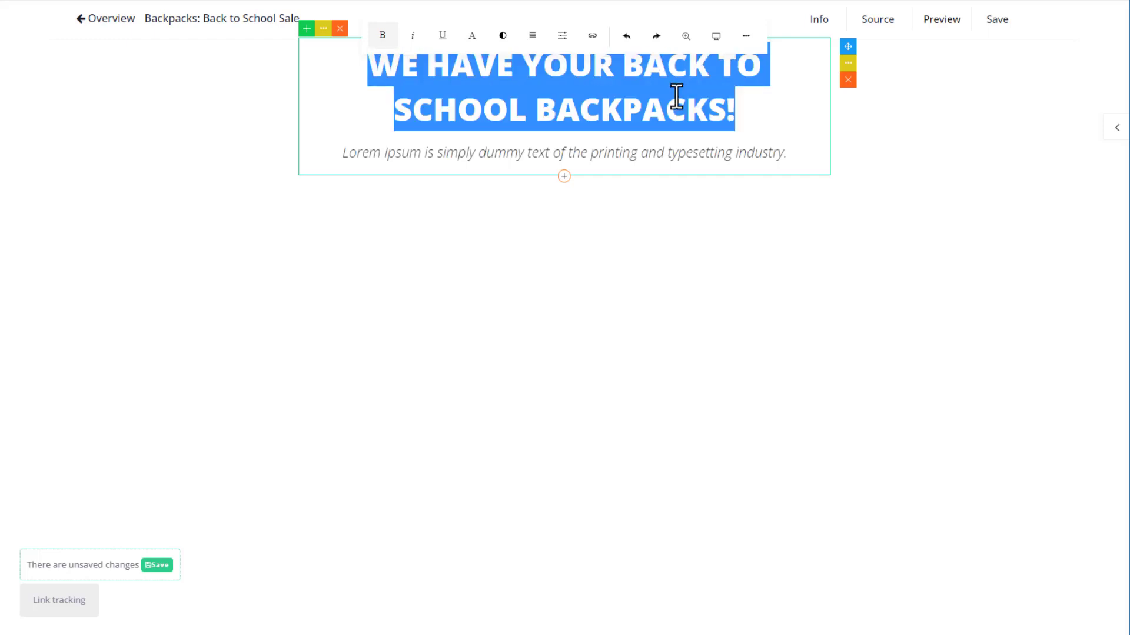
click(501, 36)
click(523, 128)
Change the subtitle to 'Go back to class in style!'.
triple_click(616, 152)
text(Go b)
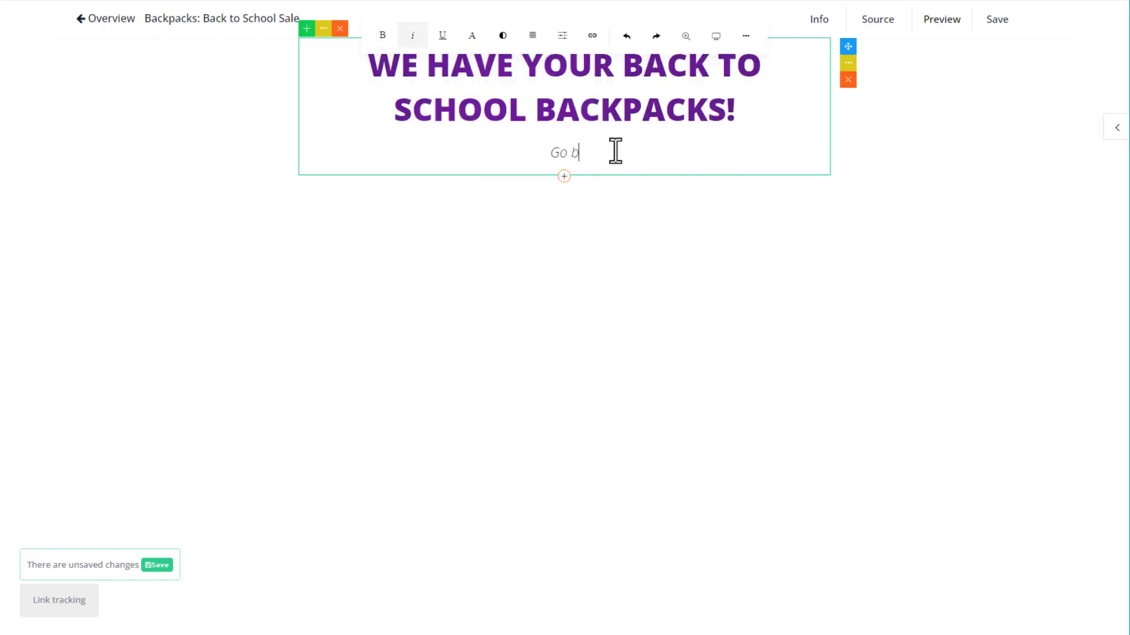
text(ack to class in style!)
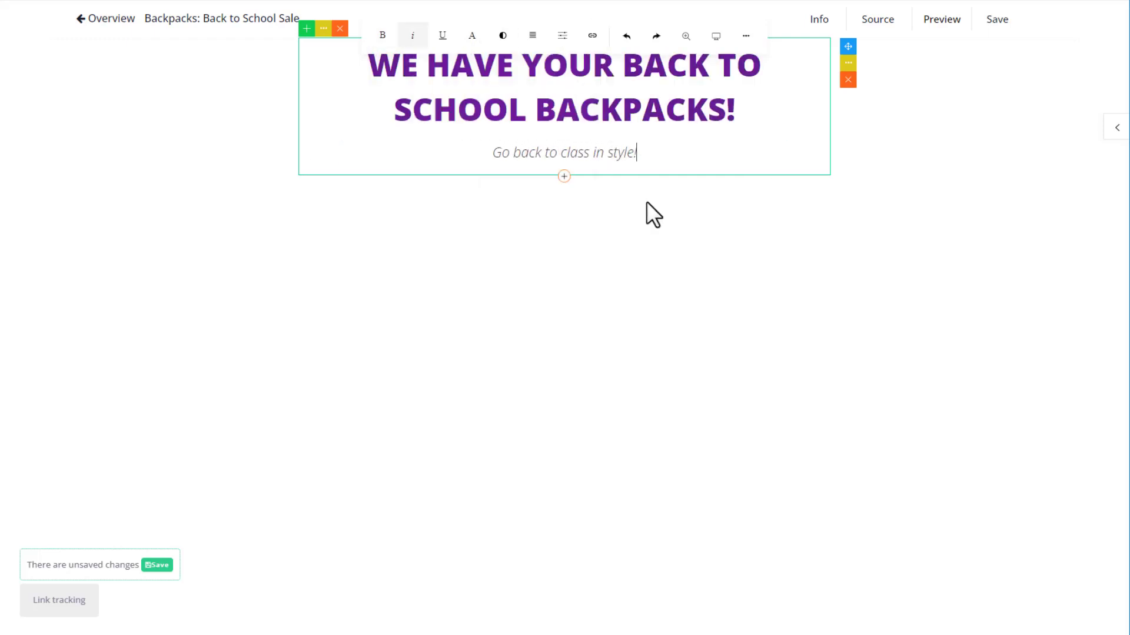
click(647, 203)
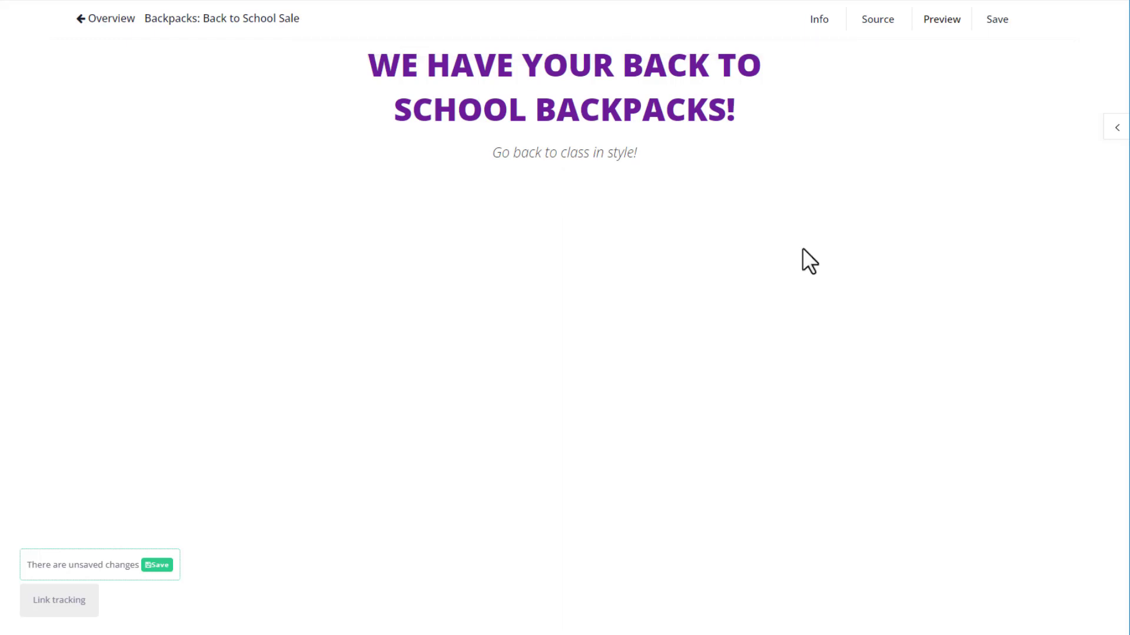
click(552, 155)
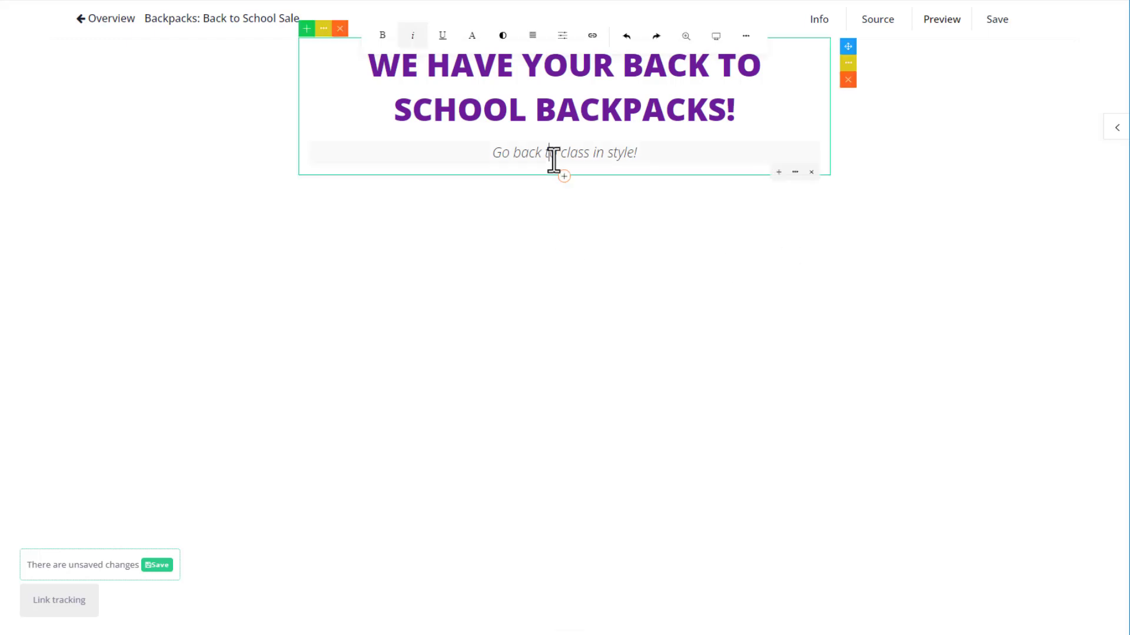
After browsing the template categories, insert the BASIC text-with-illustration block below the subtitle.
click(564, 176)
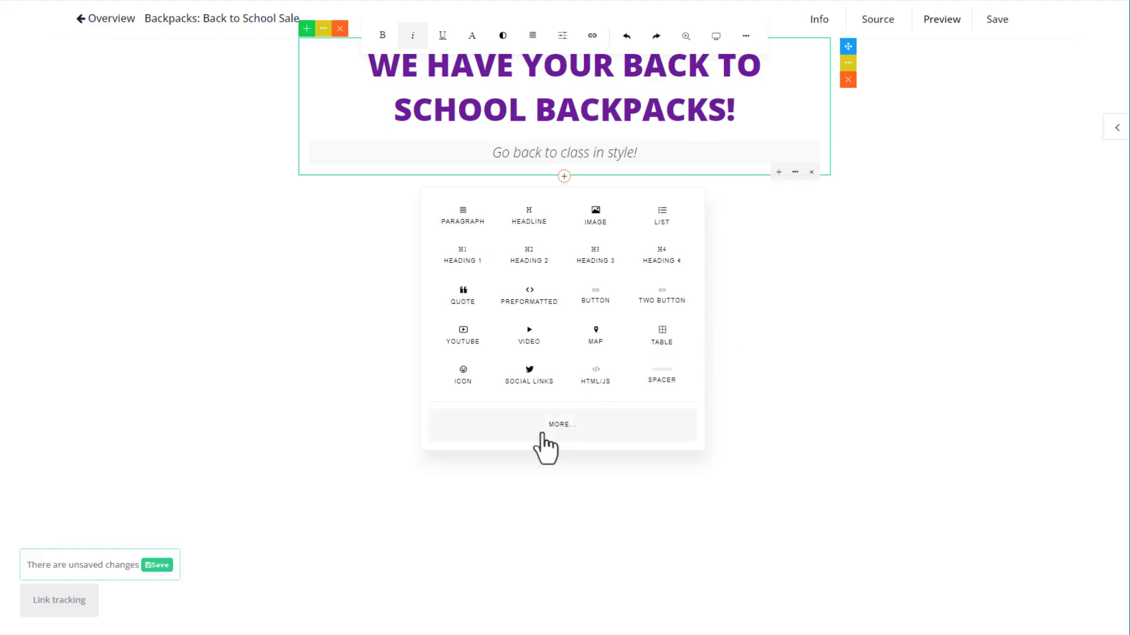
click(562, 426)
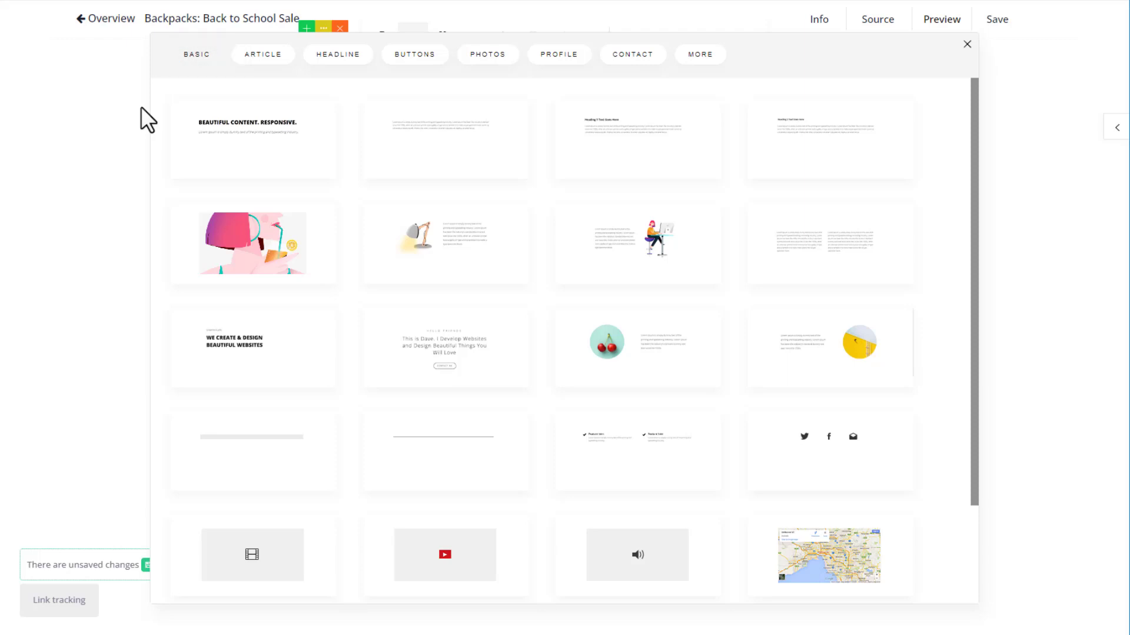
click(268, 60)
click(331, 58)
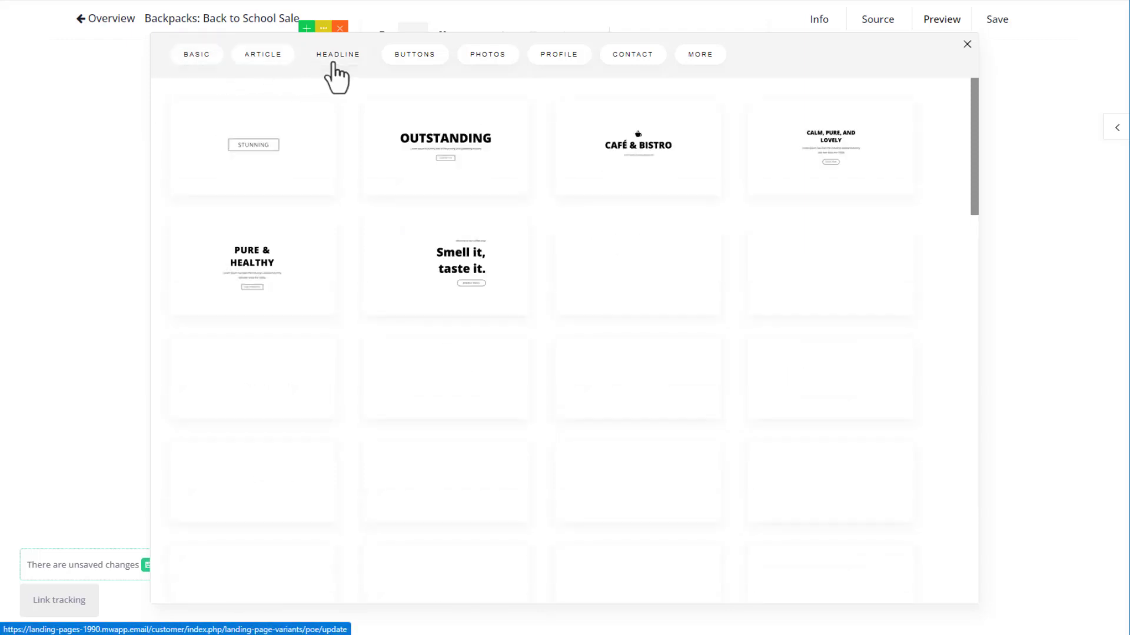
click(410, 60)
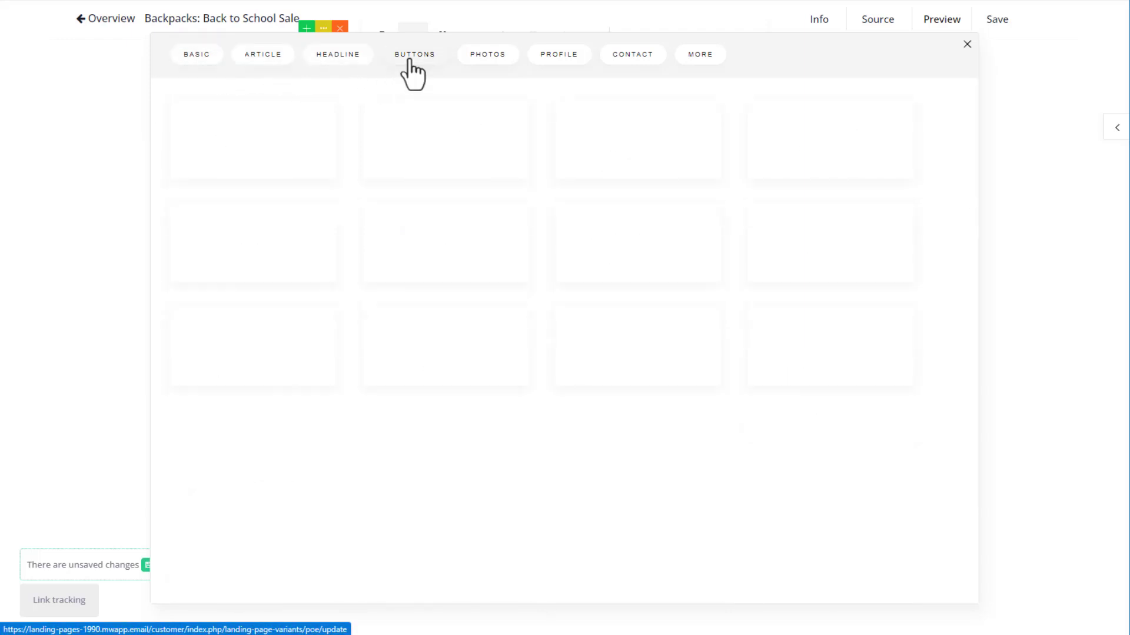
click(480, 61)
click(548, 63)
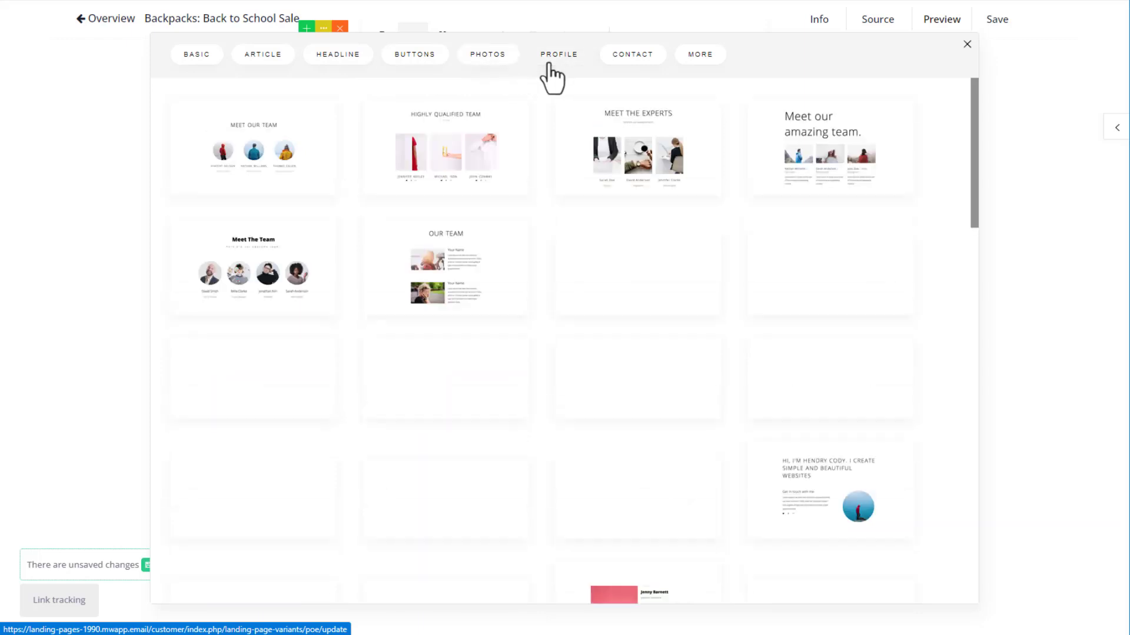
click(629, 62)
click(700, 65)
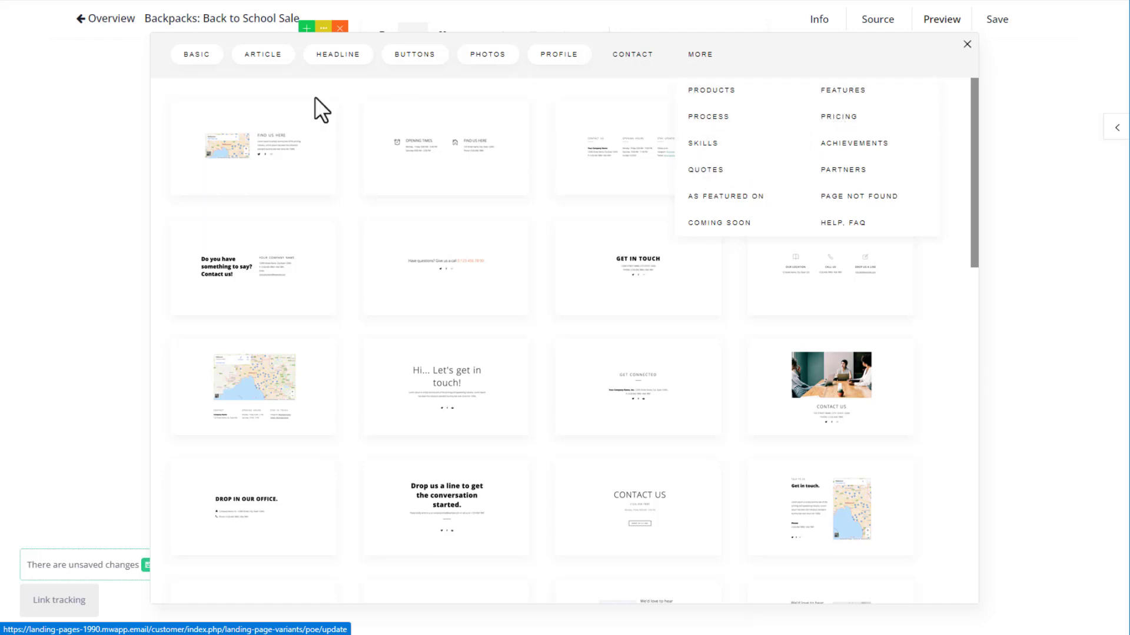
click(186, 58)
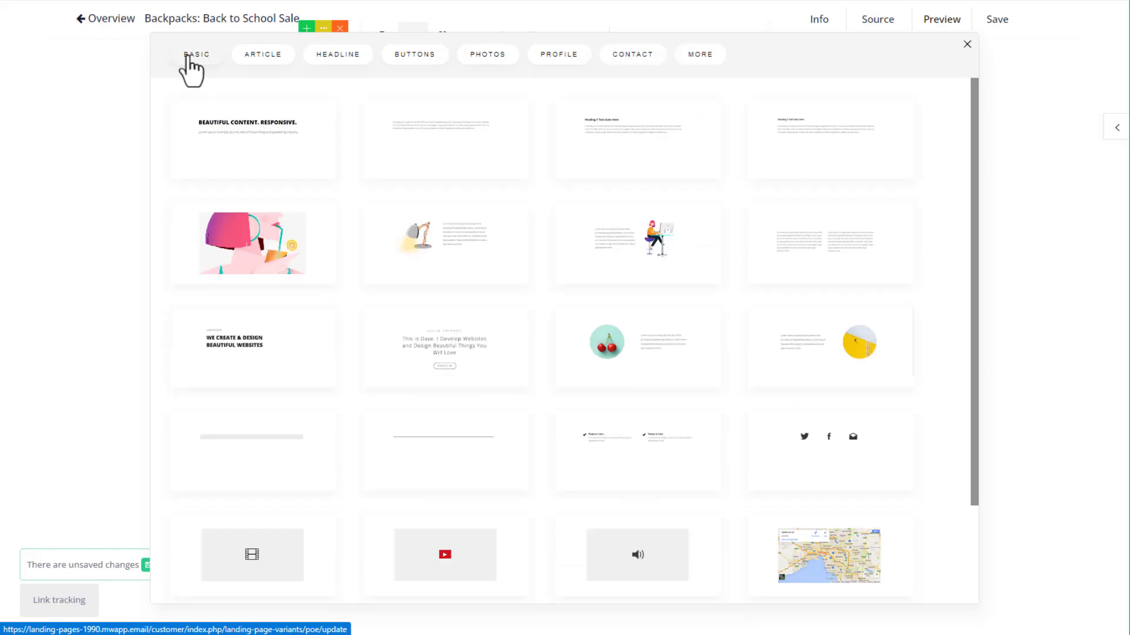
click(643, 275)
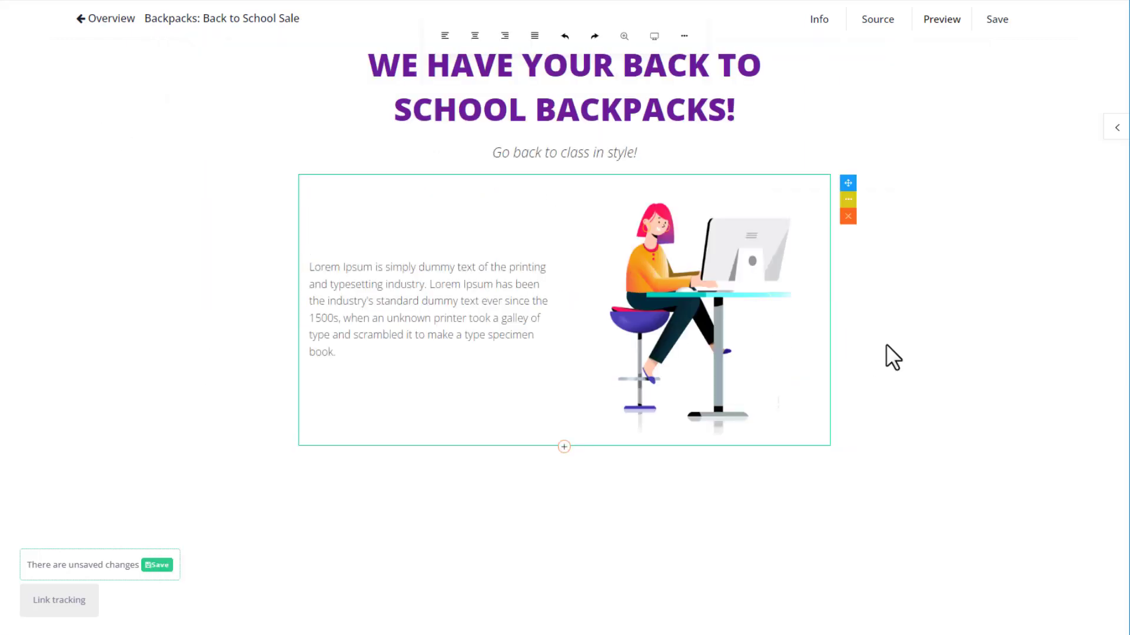
Insert the clothing 'OUR PRODUCTS' block ($129, $79, $49) from the PRODUCTS templates below the illustration.
click(563, 447)
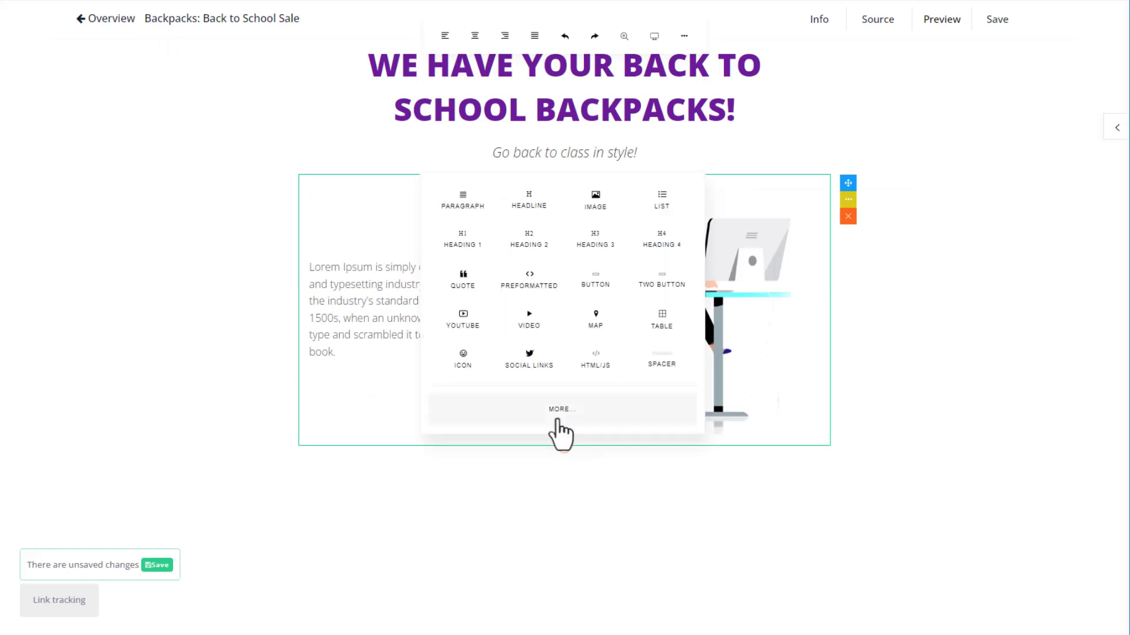
click(558, 414)
click(706, 54)
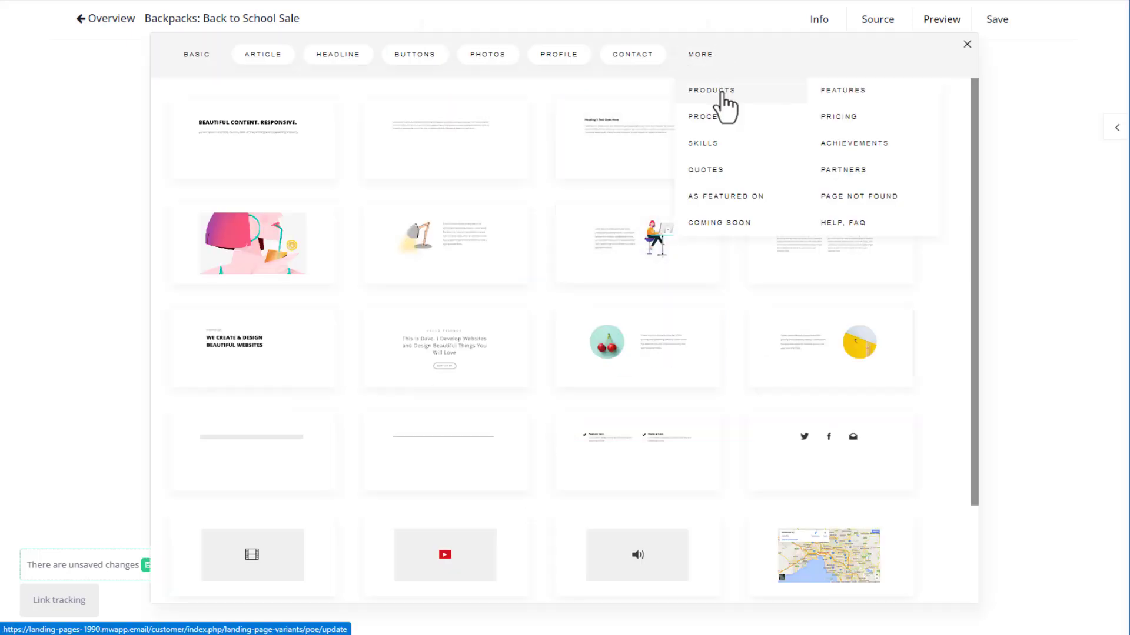
click(719, 94)
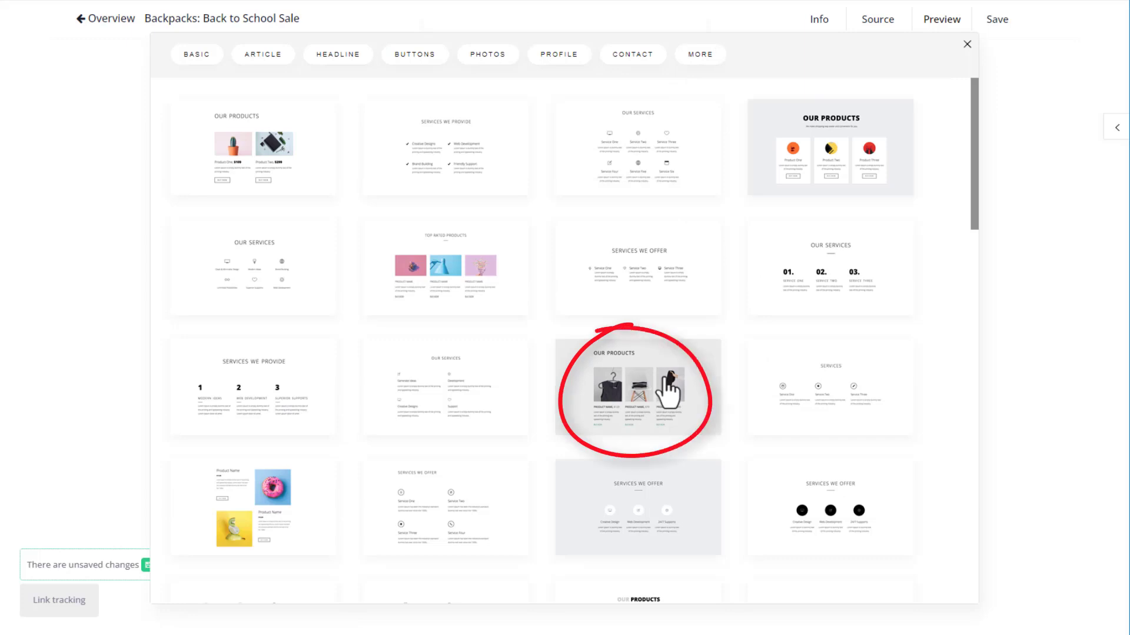
click(668, 391)
scroll(902, 386, down, 4)
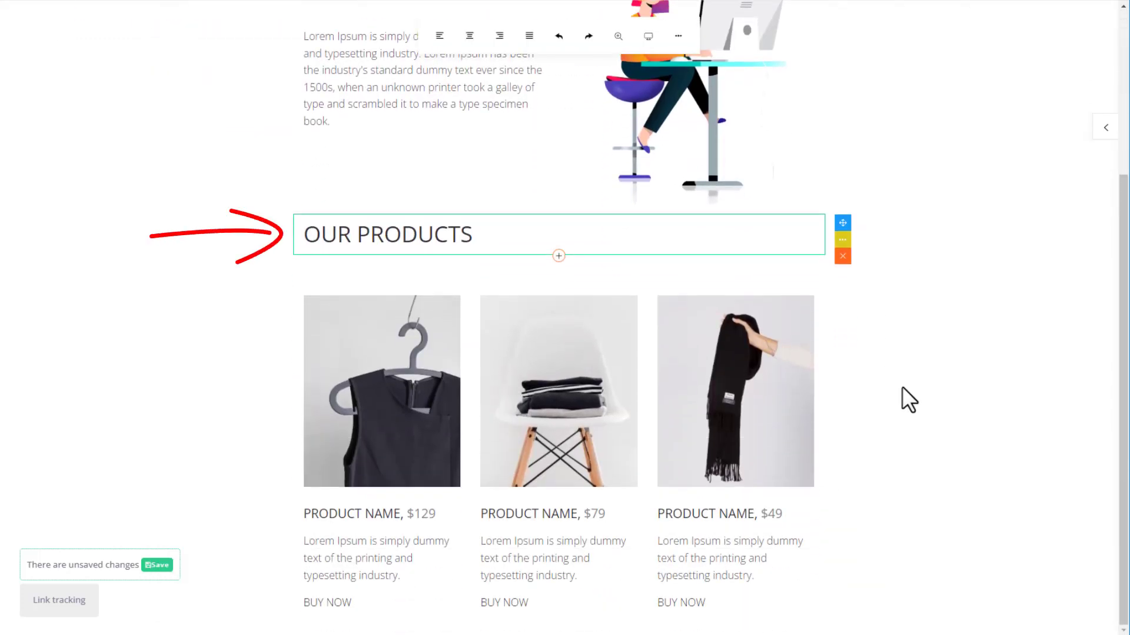
click(207, 254)
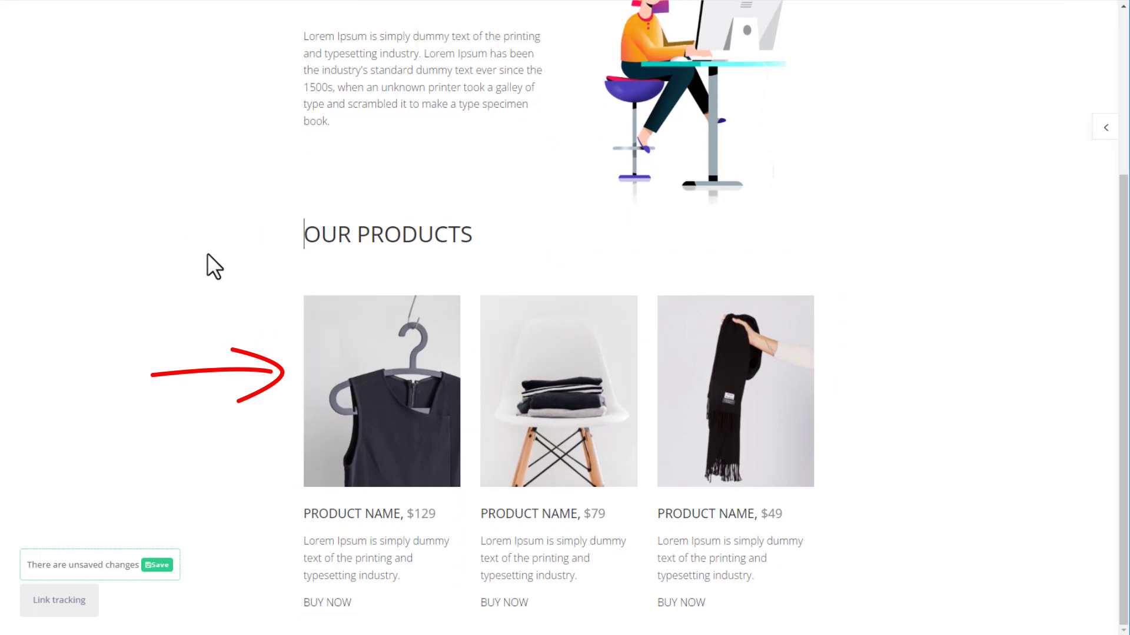
scroll(207, 253, up, 3)
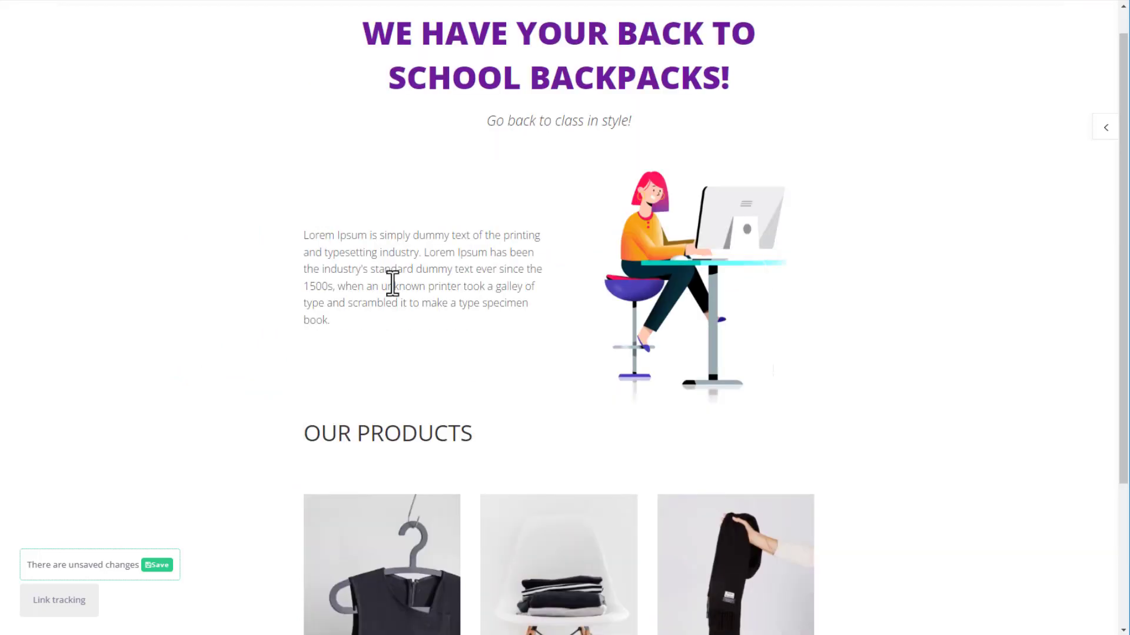
Add a paragraph column beside the illustration block's text, then remove it again.
click(392, 282)
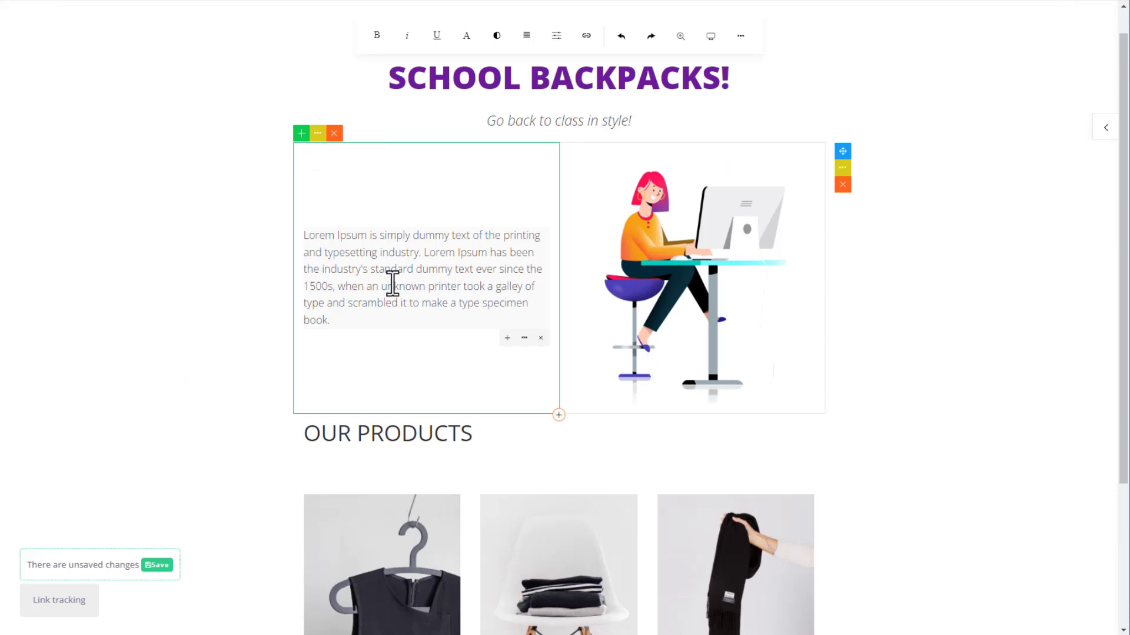
click(302, 134)
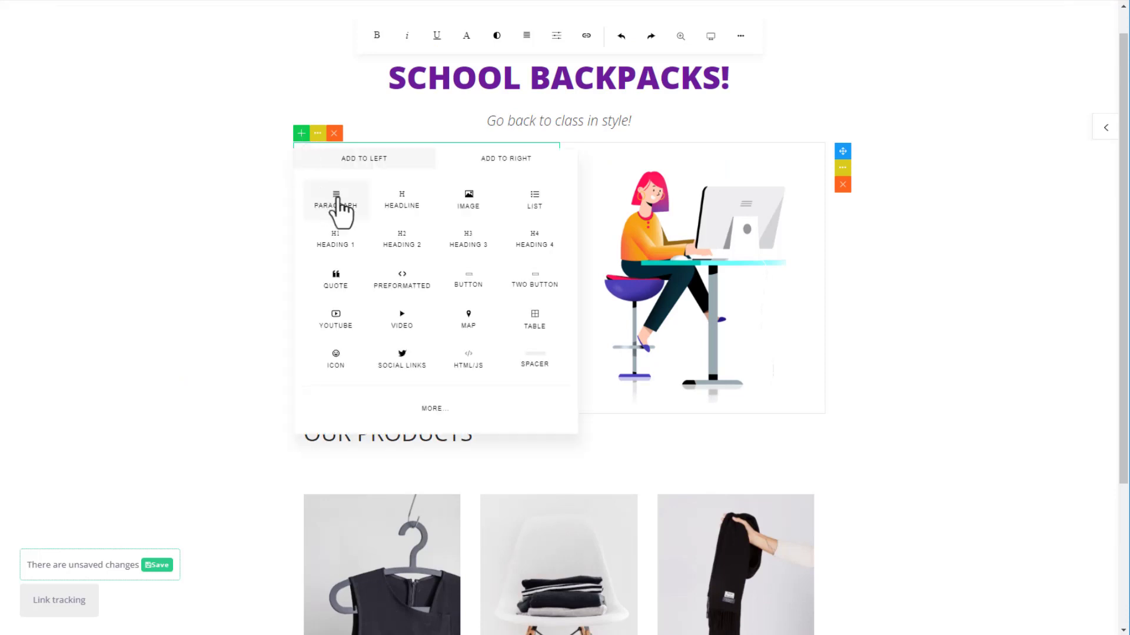
click(337, 200)
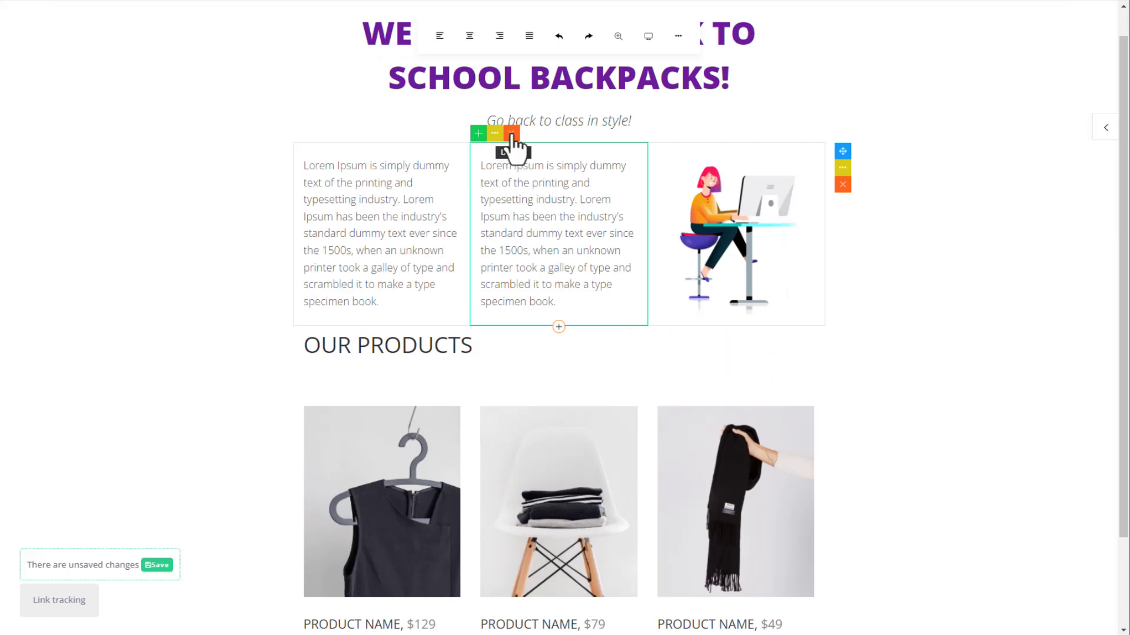
click(511, 133)
click(571, 346)
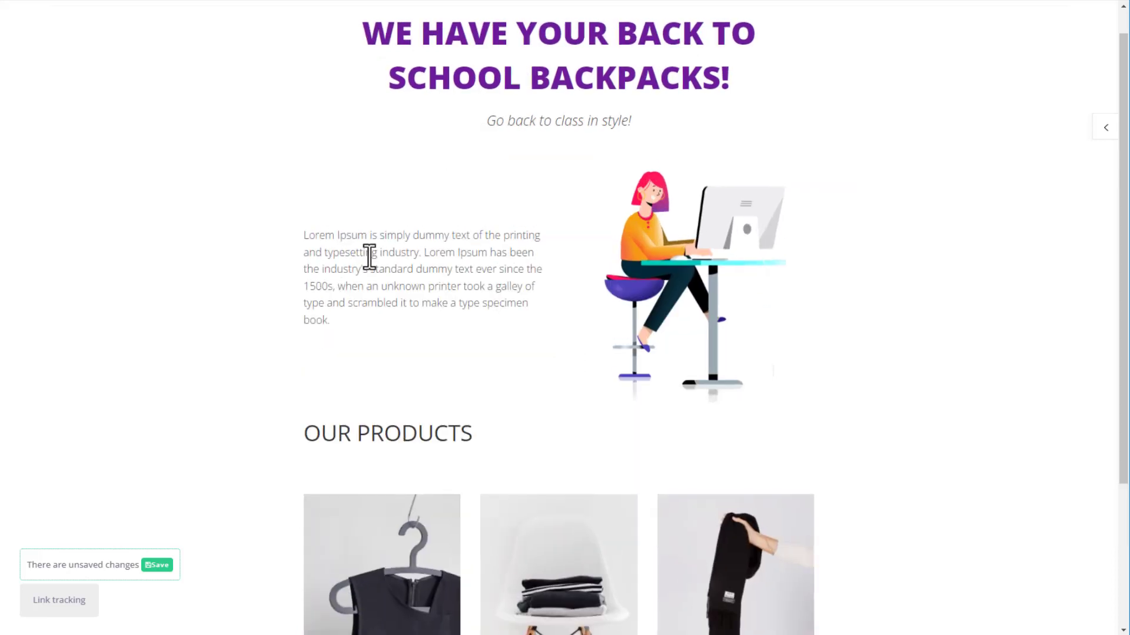
Rearrange the columns so the illustration sits left of the text, and open its Column Settings.
click(371, 252)
click(318, 136)
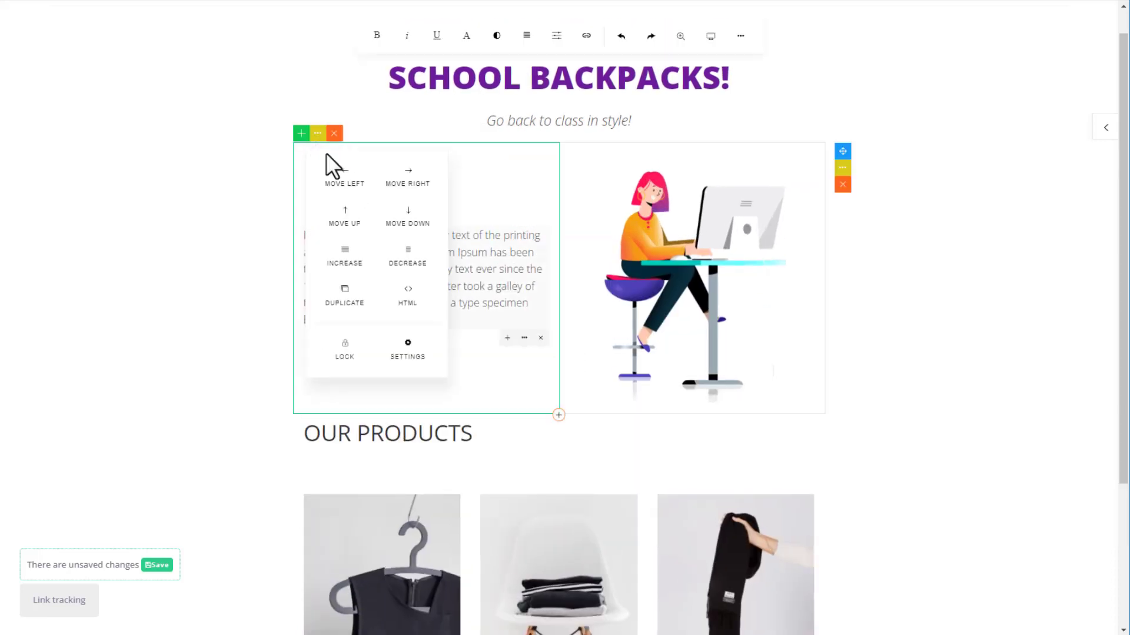
click(405, 180)
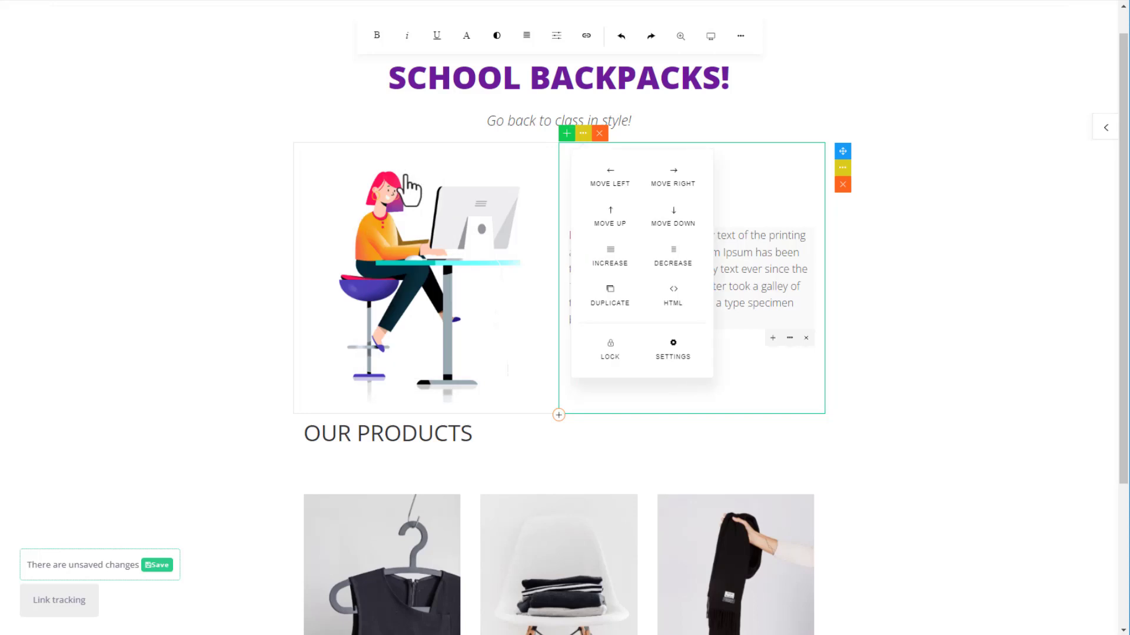
click(673, 219)
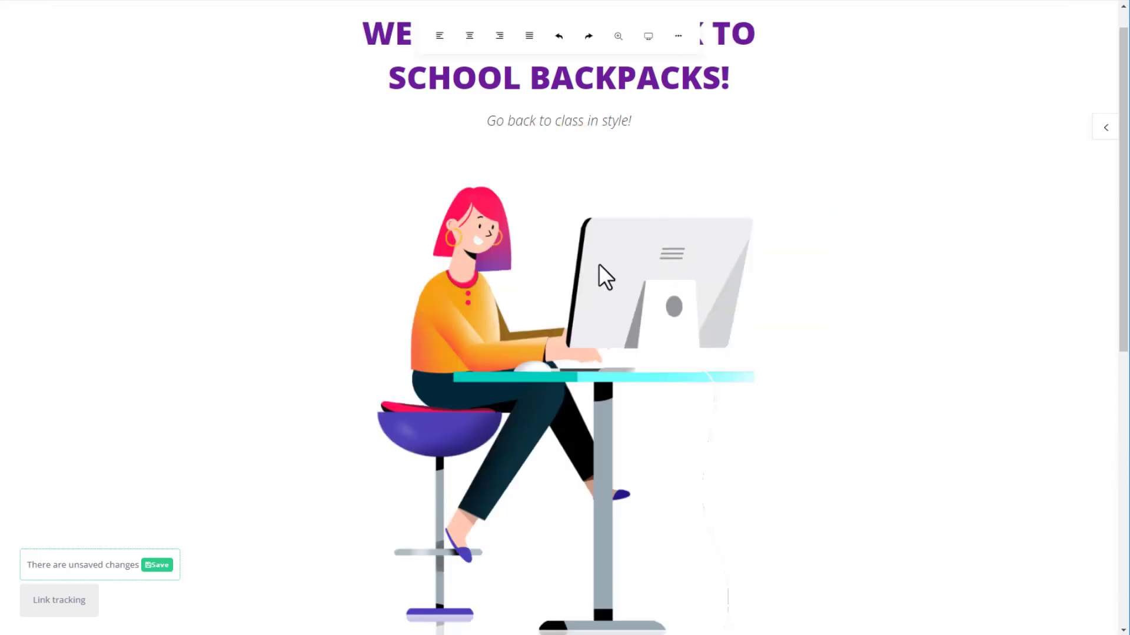
click(322, 204)
click(348, 257)
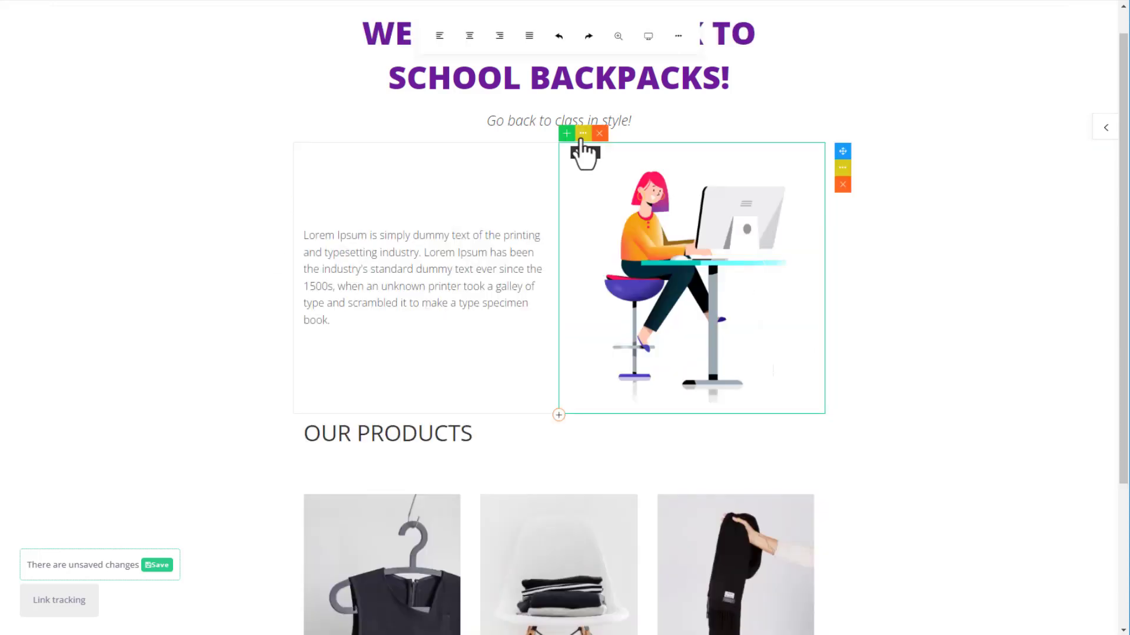
click(582, 140)
click(598, 181)
click(415, 353)
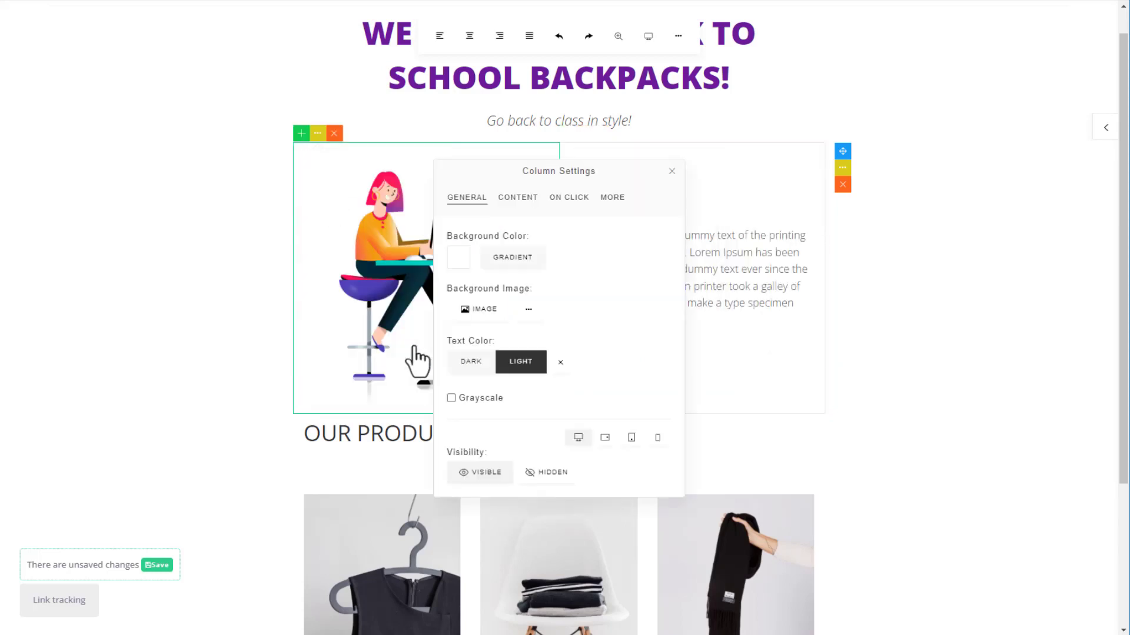
Give the image column a pink-to-yellow gradient background, review its other setting tabs, and close.
click(512, 257)
click(556, 315)
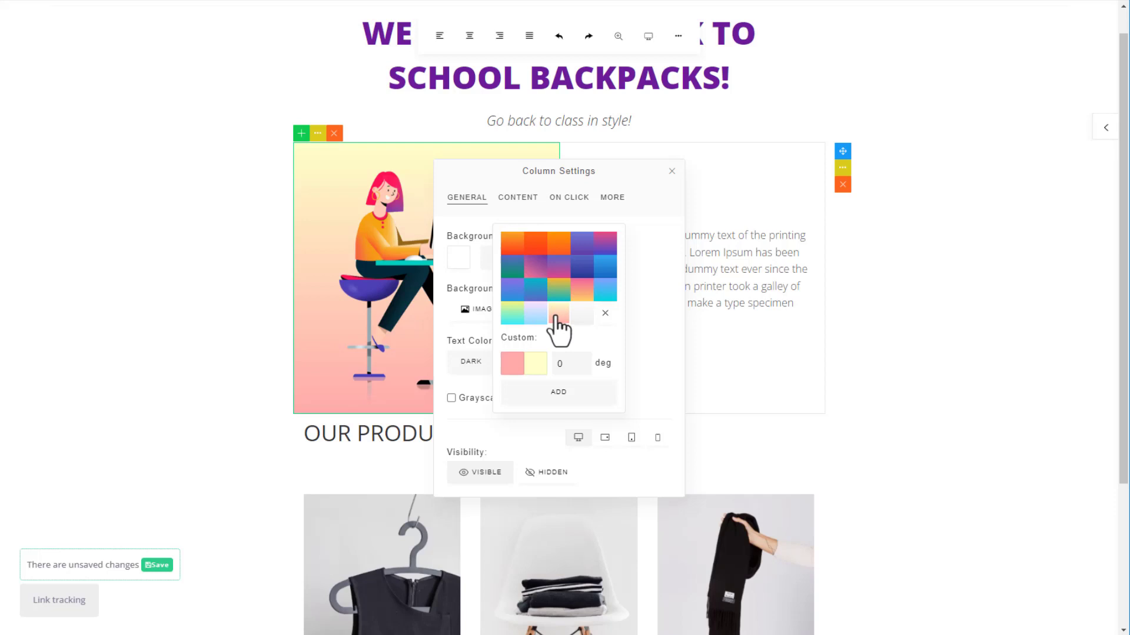
click(637, 332)
click(517, 198)
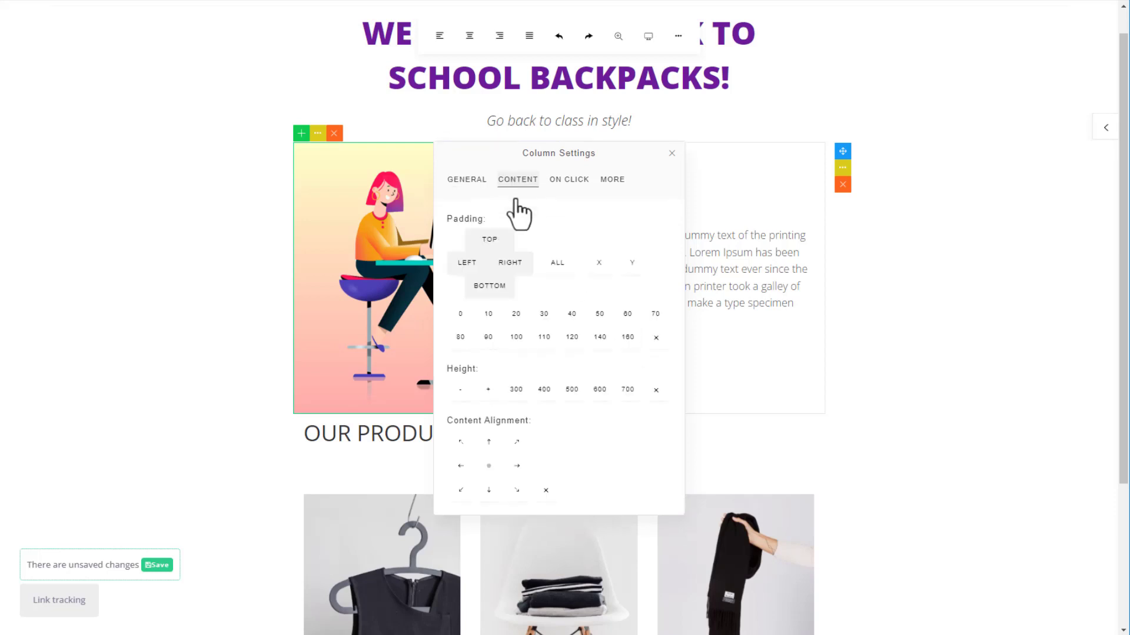
click(564, 185)
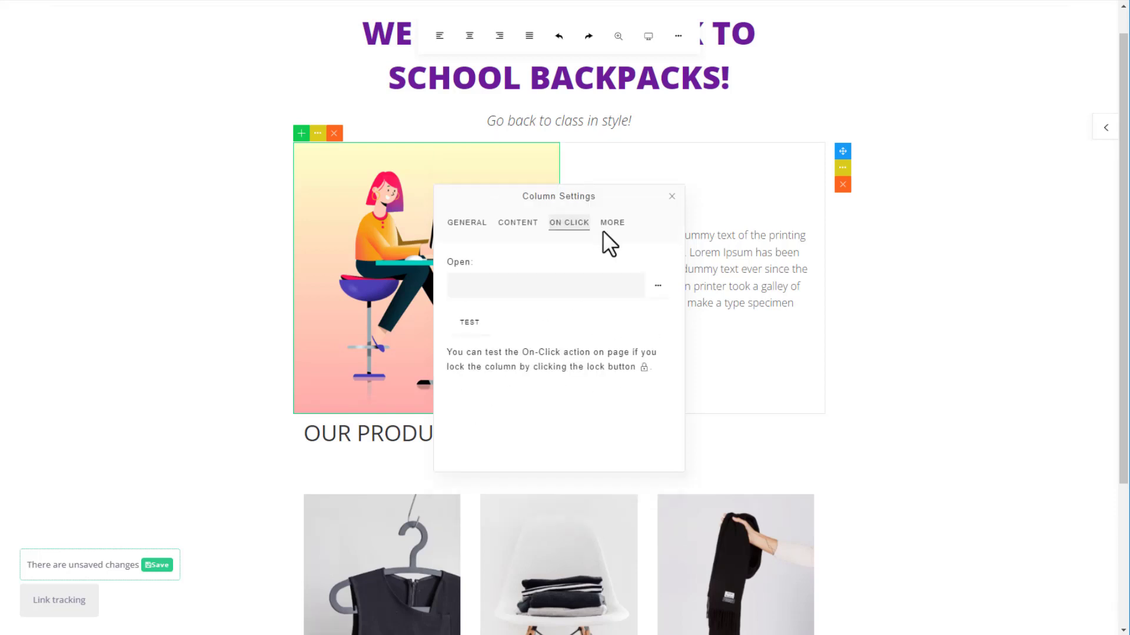
click(612, 222)
click(671, 194)
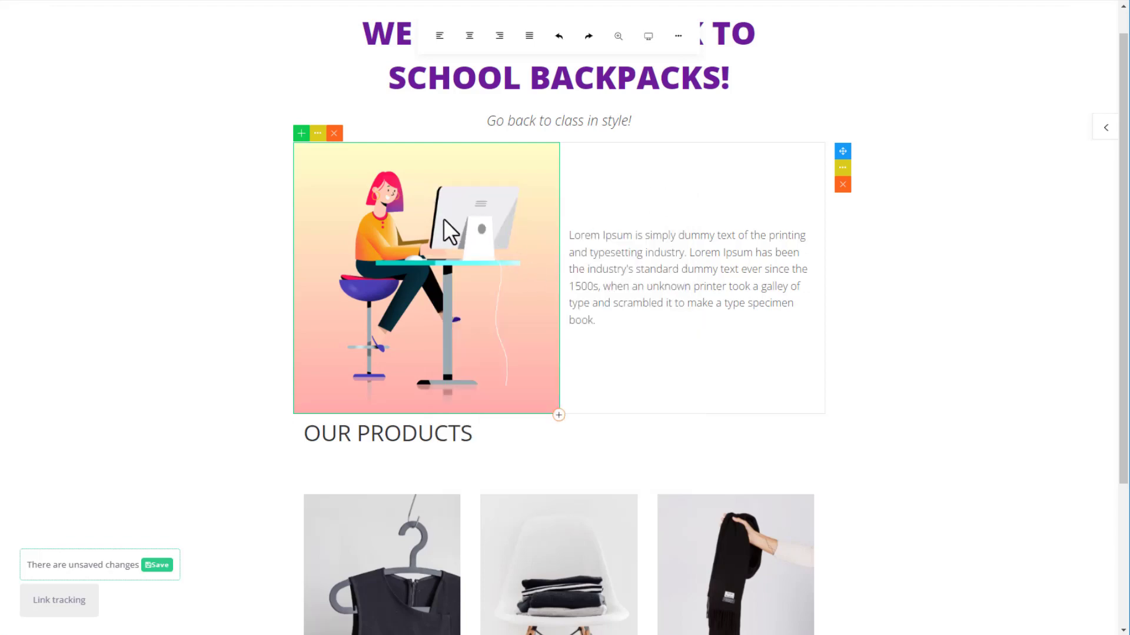
Replace the illustration with the blonde-g6dc982f19_640 bridge photo.
mouse_move(425, 229)
click(415, 175)
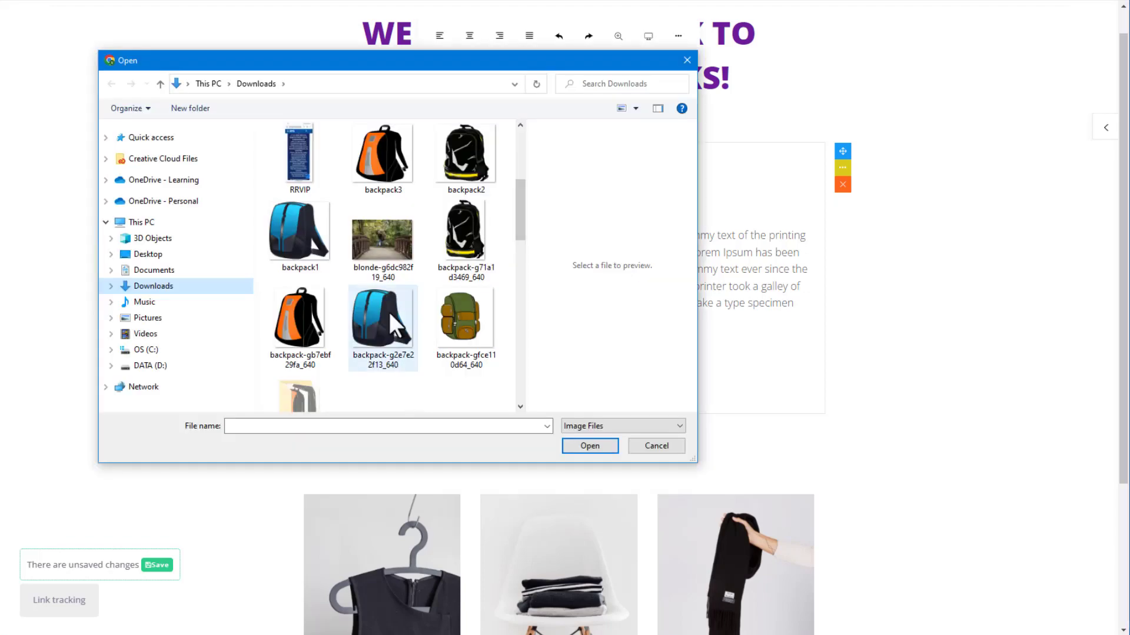
click(379, 241)
click(591, 444)
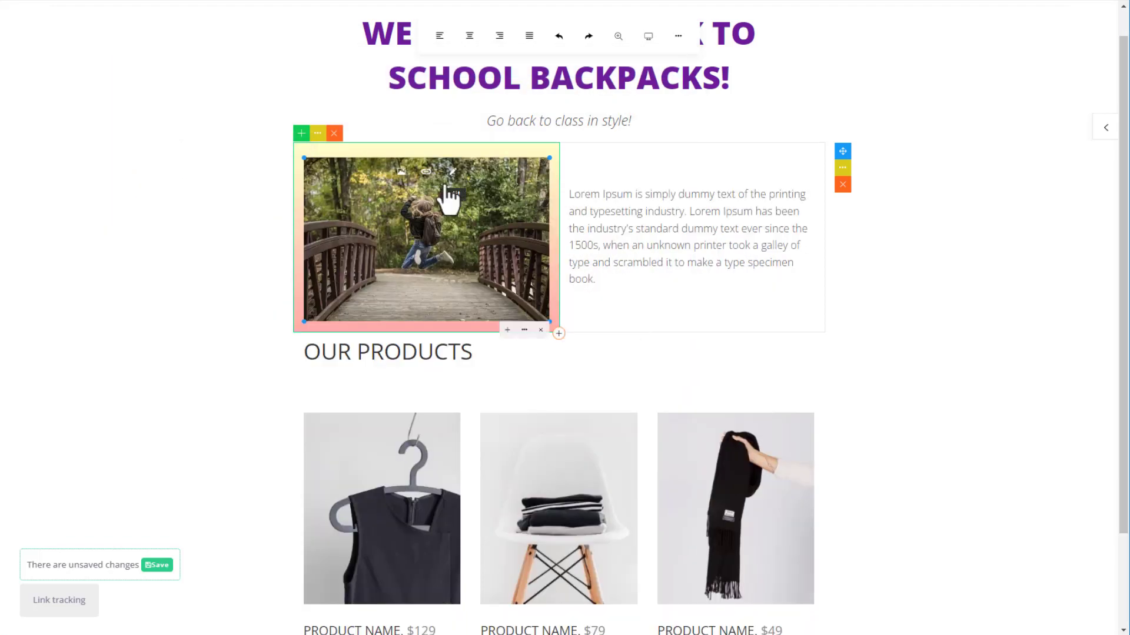
click(425, 171)
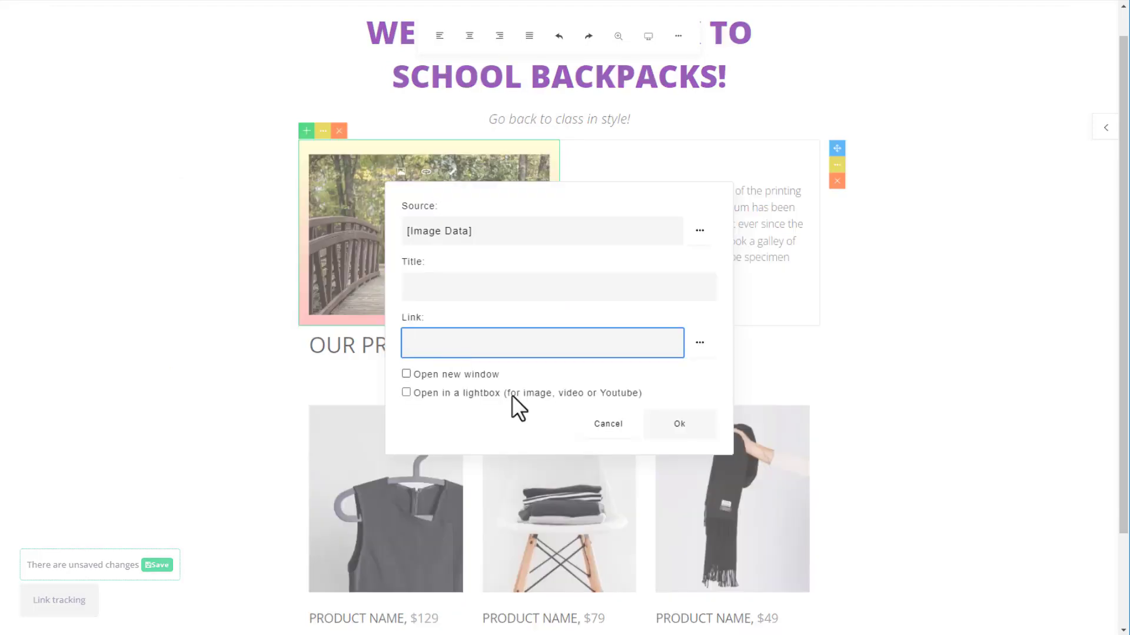
click(603, 427)
Crop the bridge photo to 4x3, narrow its column, then delete the image block.
click(452, 171)
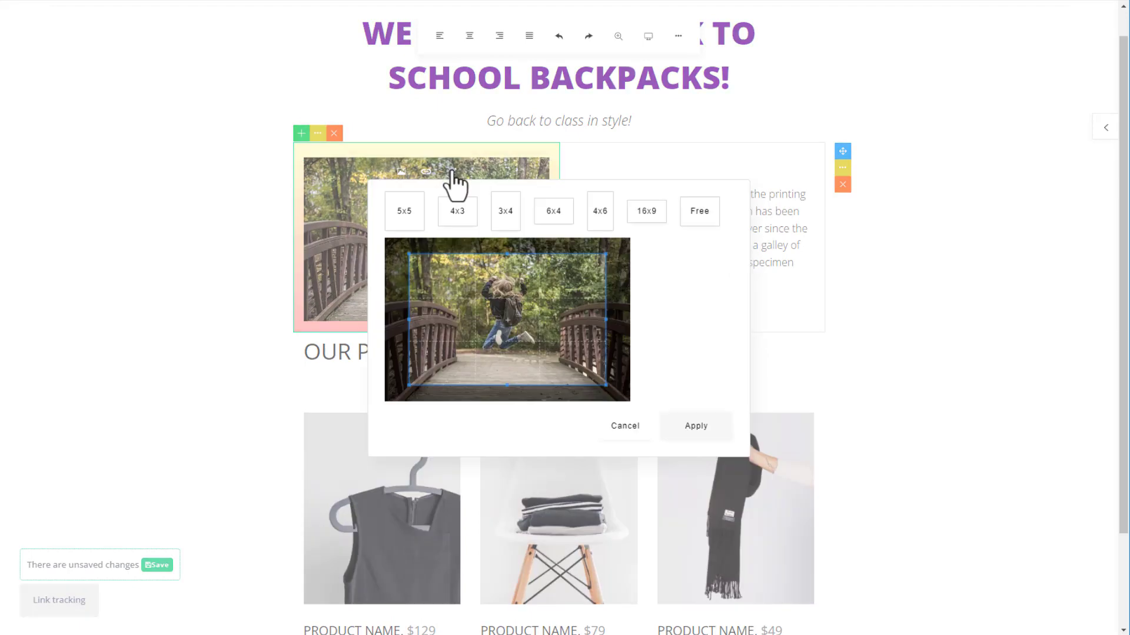
click(457, 213)
drag(517, 362, 517, 348)
click(695, 429)
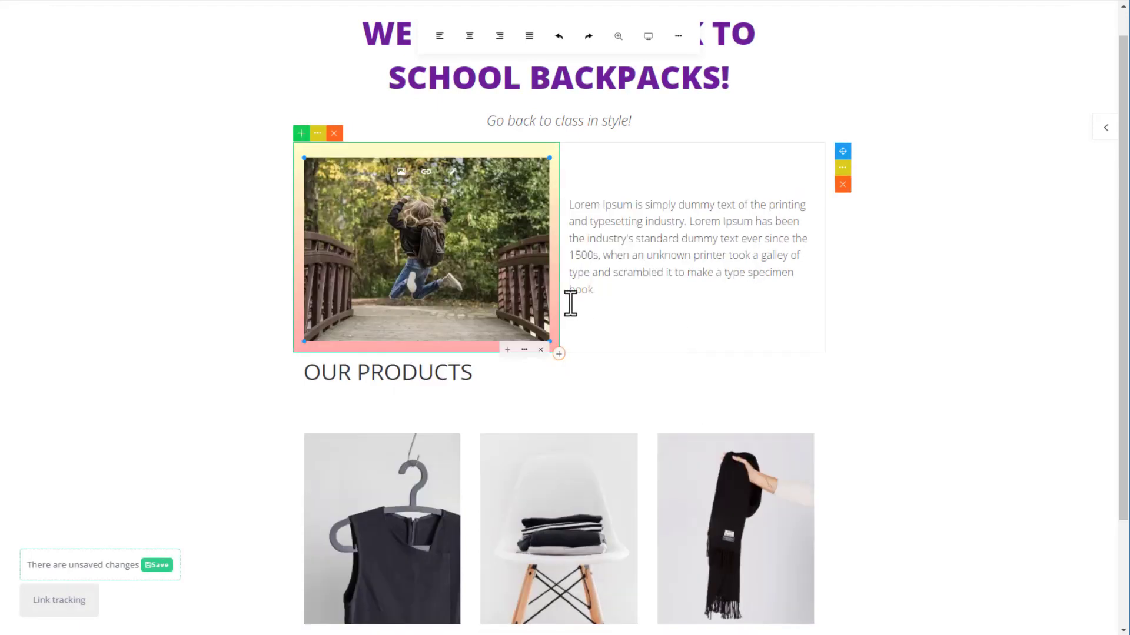
mouse_move(562, 302)
mouse_down()
mouse_move(632, 304)
mouse_move(553, 305)
mouse_up()
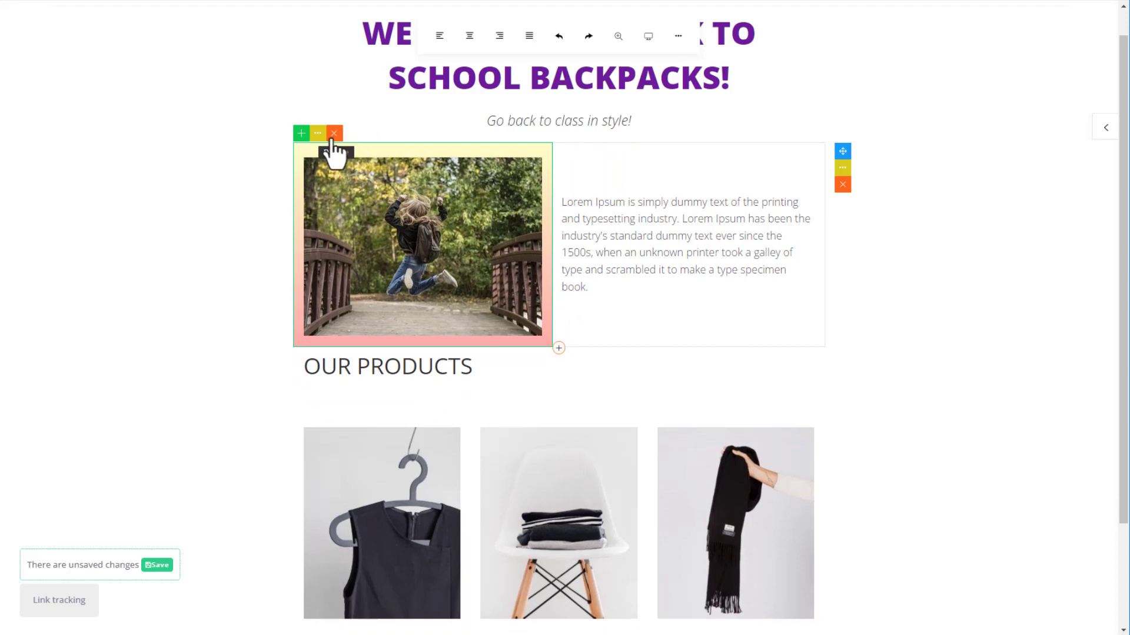
click(333, 135)
click(579, 341)
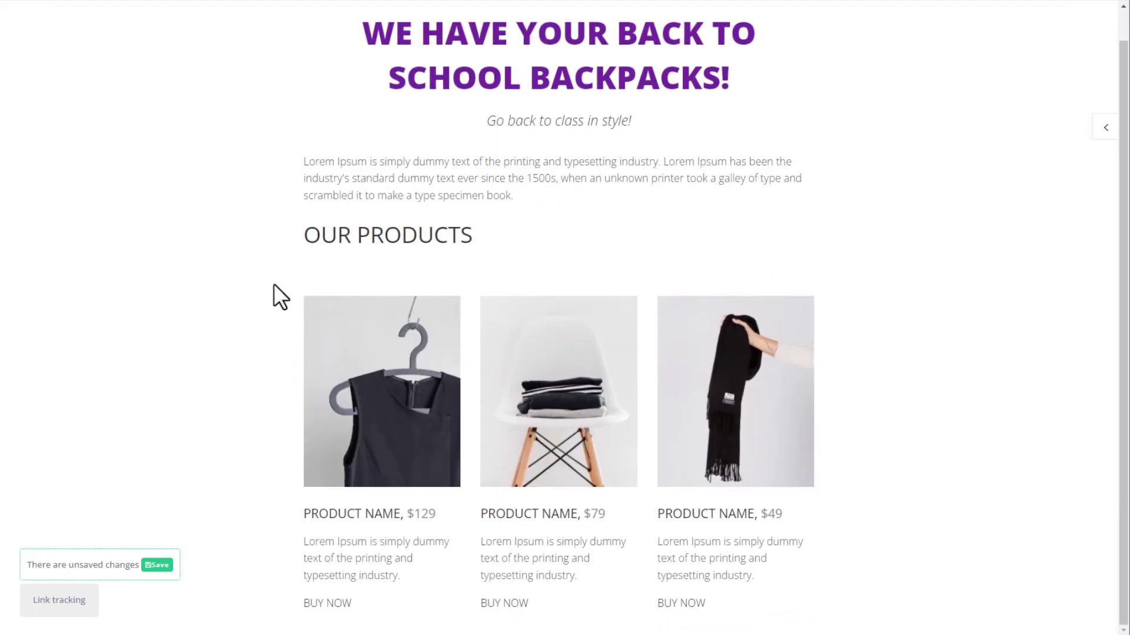
Undo twice to restore the bridge photo and 'At Be Prepared' paragraph, cancelling a row deletion.
key(ctrl+z)
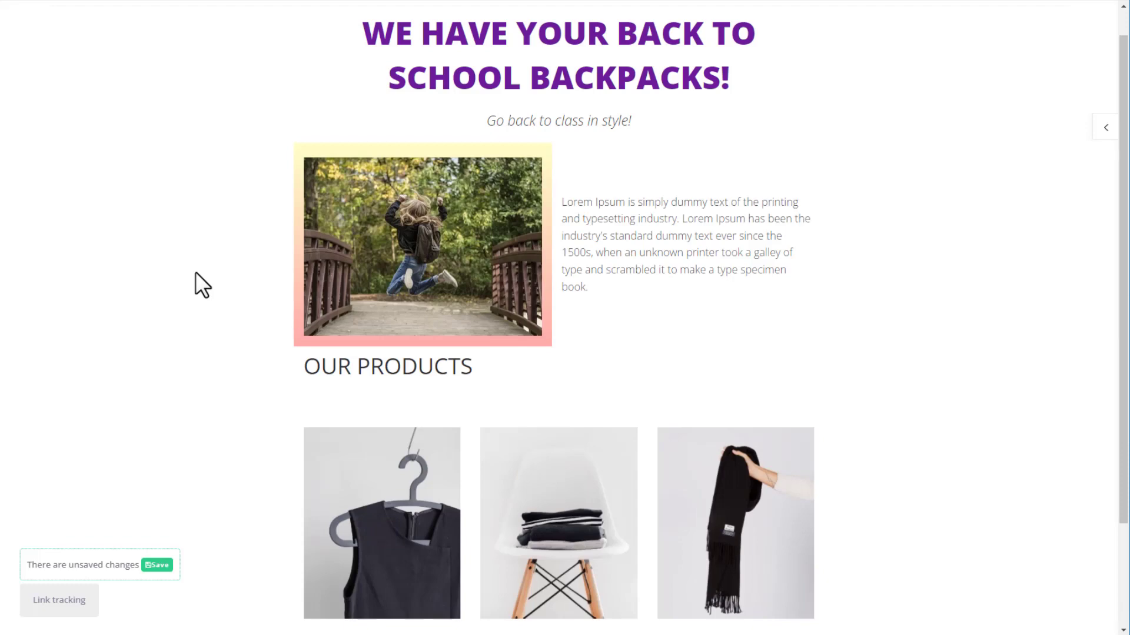
key(ctrl+z)
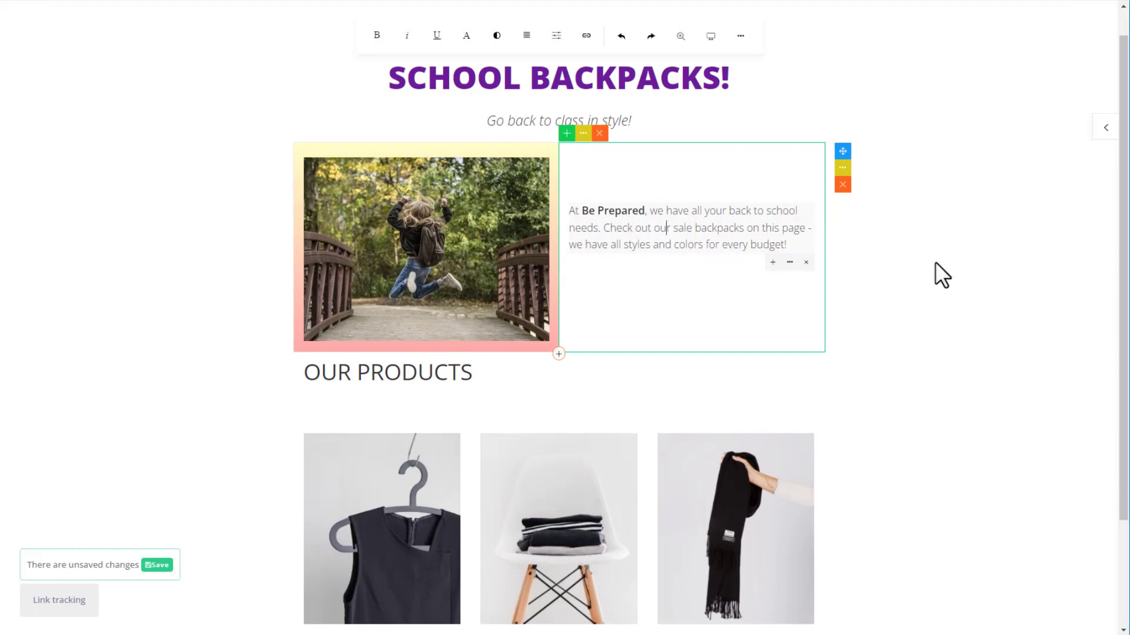
drag(843, 151, 848, 188)
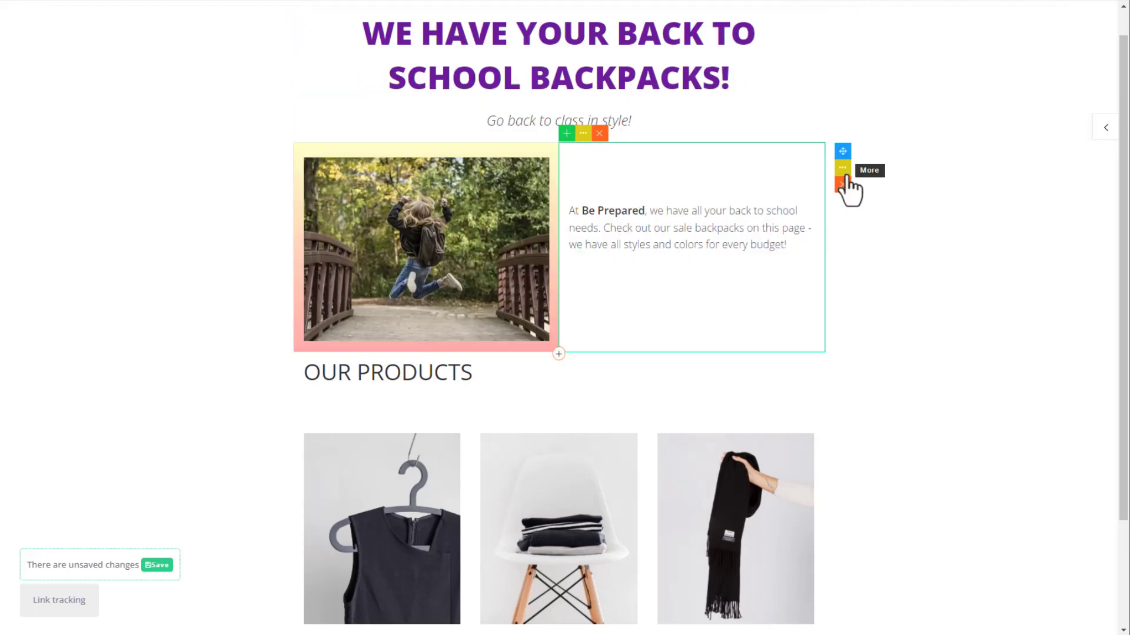
click(843, 170)
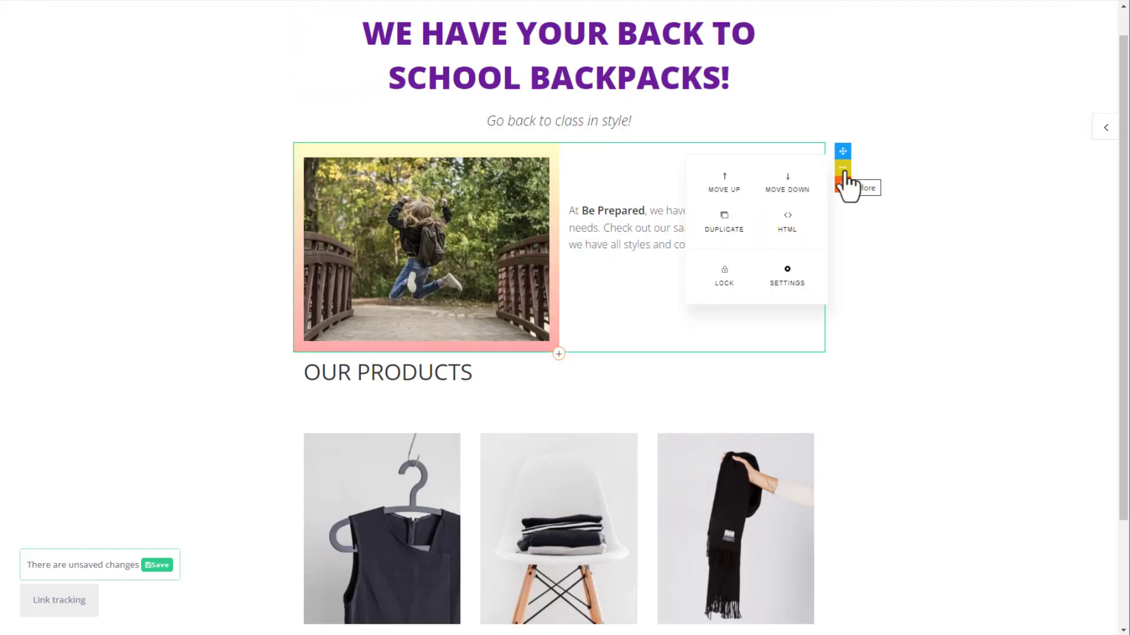
click(789, 211)
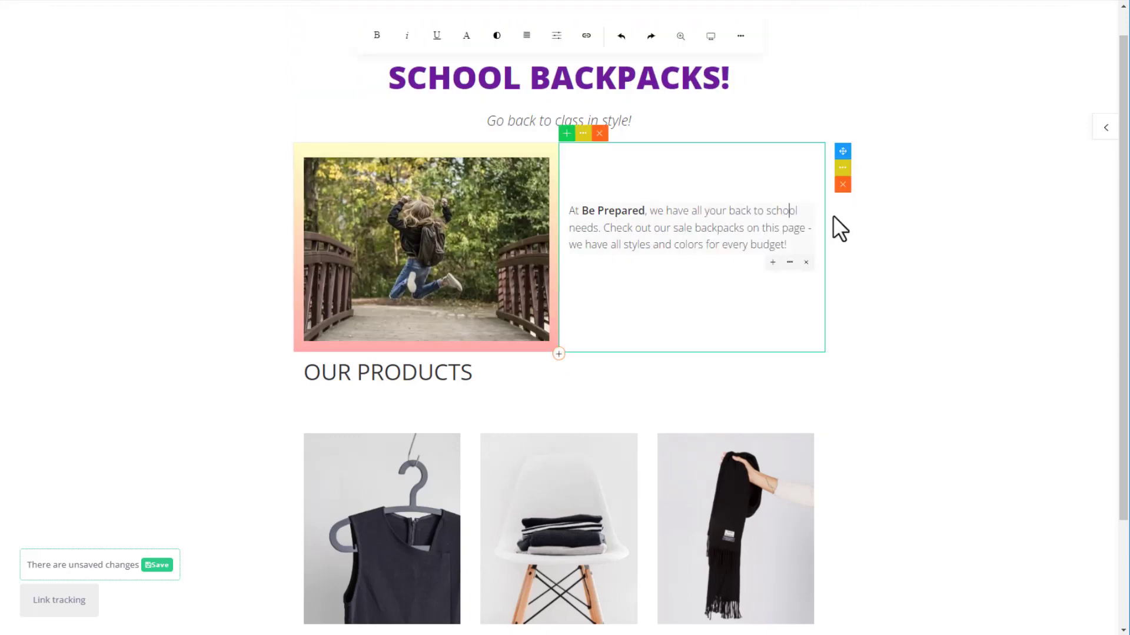
click(841, 186)
click(843, 274)
scroll(472, 238, down, 2)
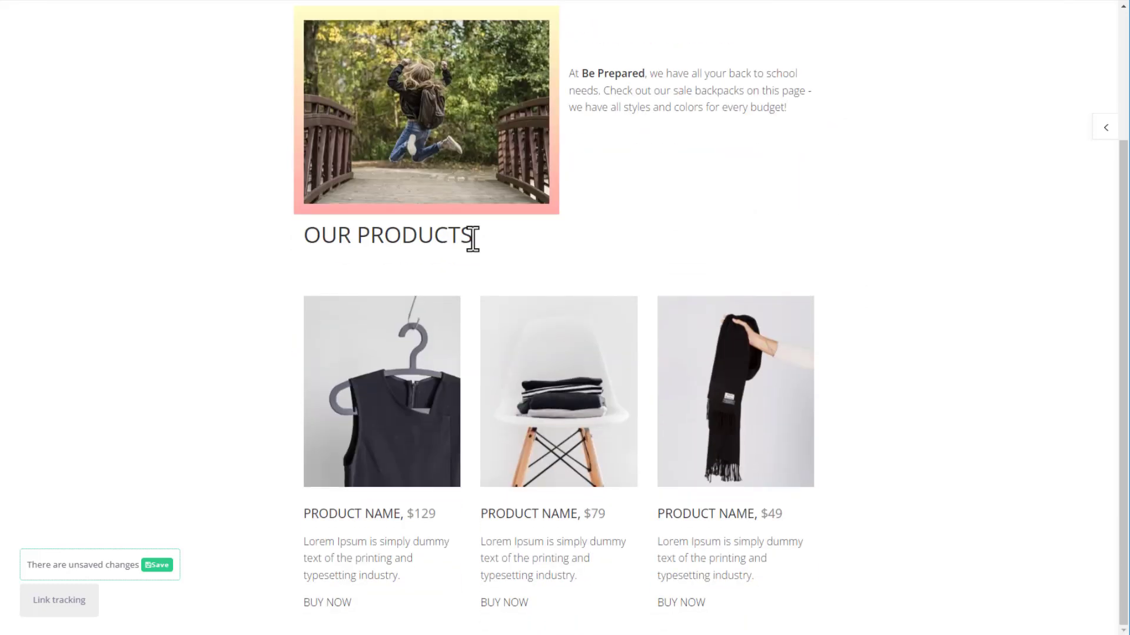
Rename the OUR PRODUCTS heading to BACKPACK SALE and centre-align it.
triple_click(473, 238)
key(BackSpace)
text(BACKPACK SALE)
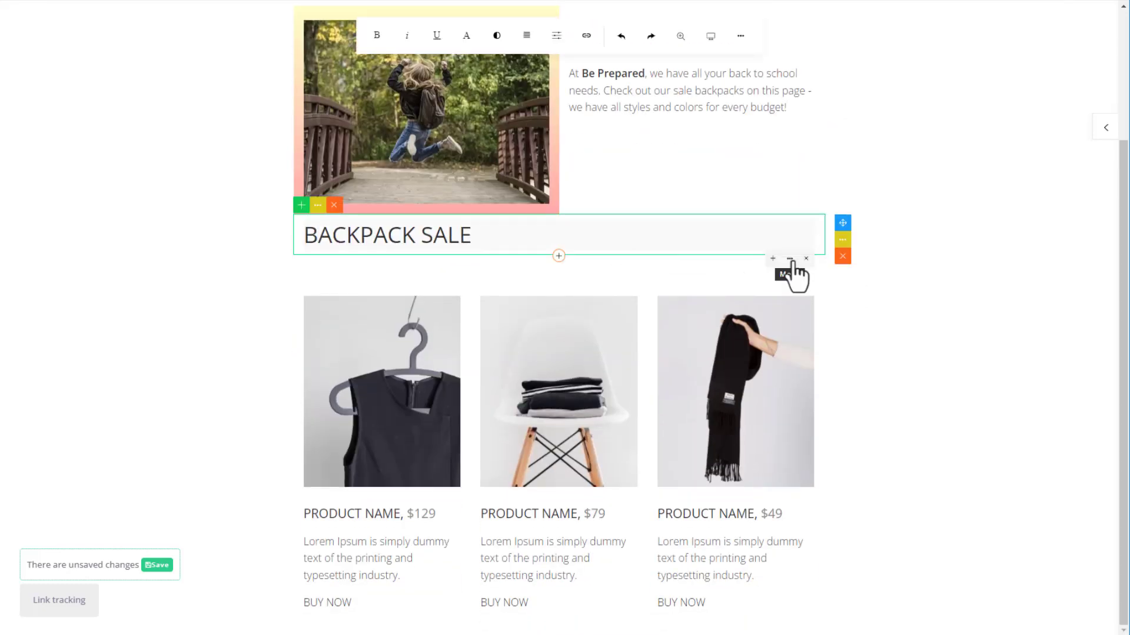
click(790, 259)
click(820, 340)
click(958, 196)
click(948, 231)
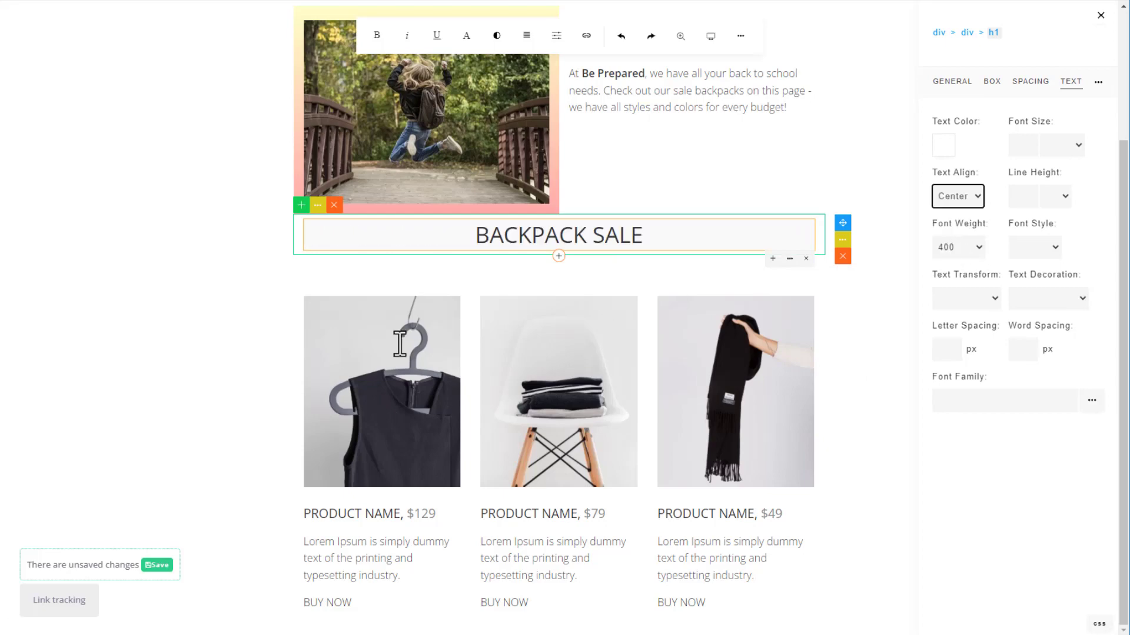
click(247, 322)
Swap the first product image for backpack1 and rewrite its title and description as Blue Sky.
click(347, 330)
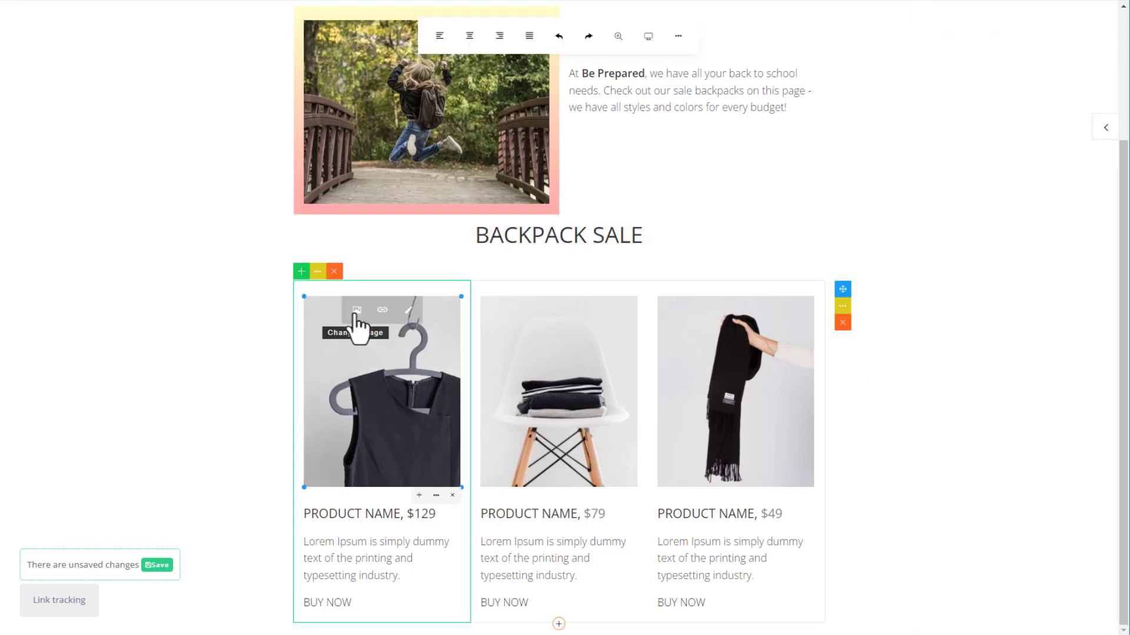
click(356, 315)
click(305, 159)
click(588, 443)
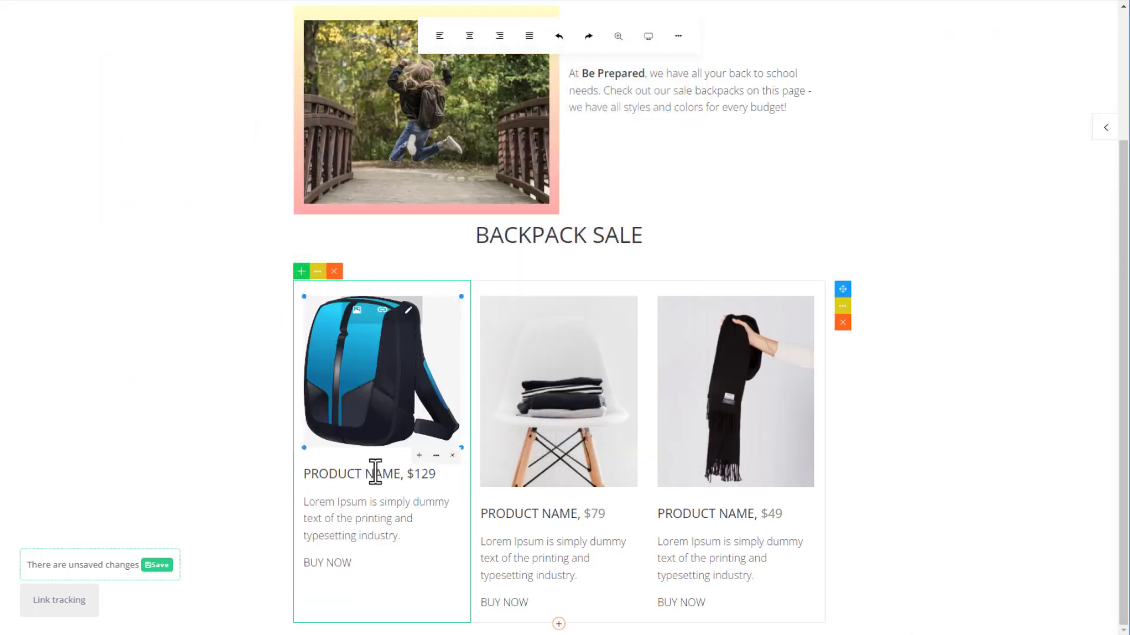
click(400, 474)
key(shift+Home)
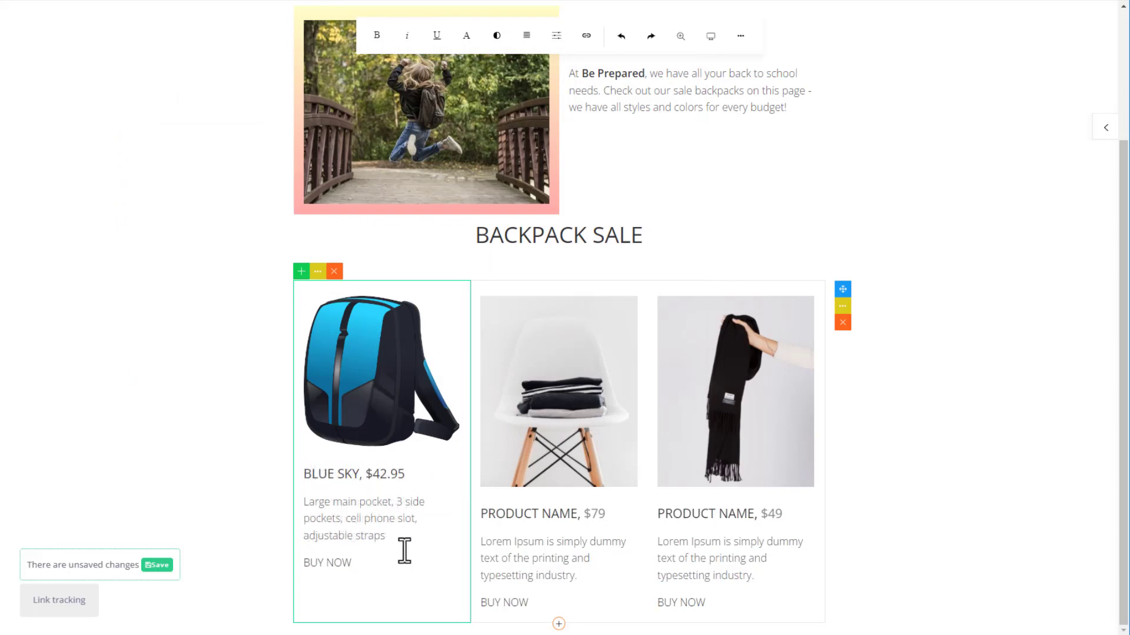
drag(355, 563, 307, 569)
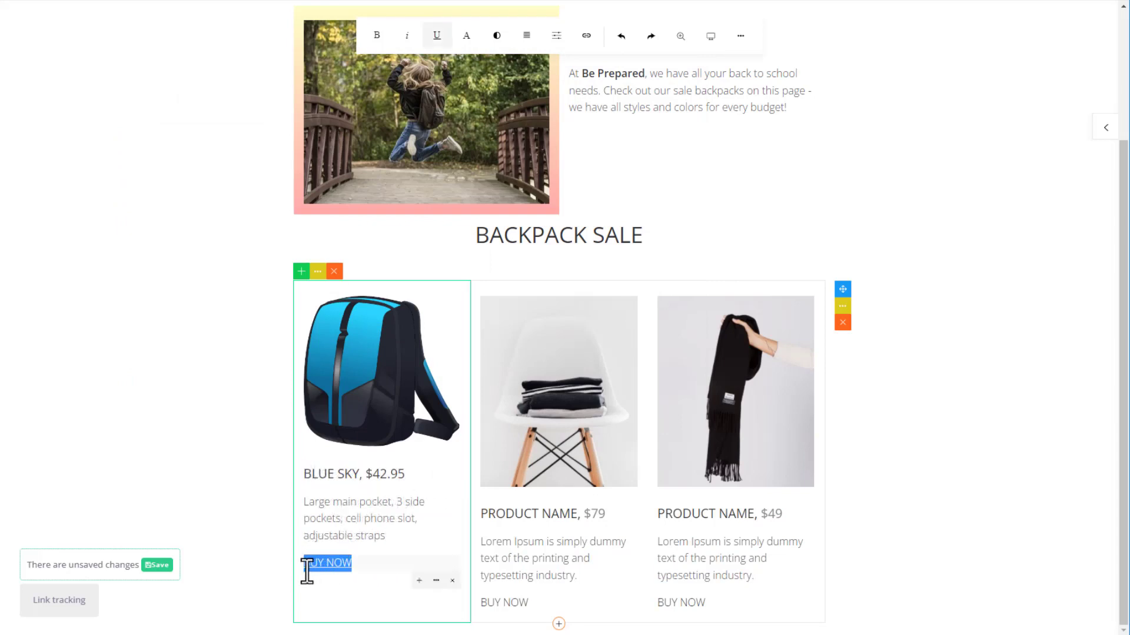
Link BUY NOW to the MailWizz features page, opening in a new window.
click(586, 35)
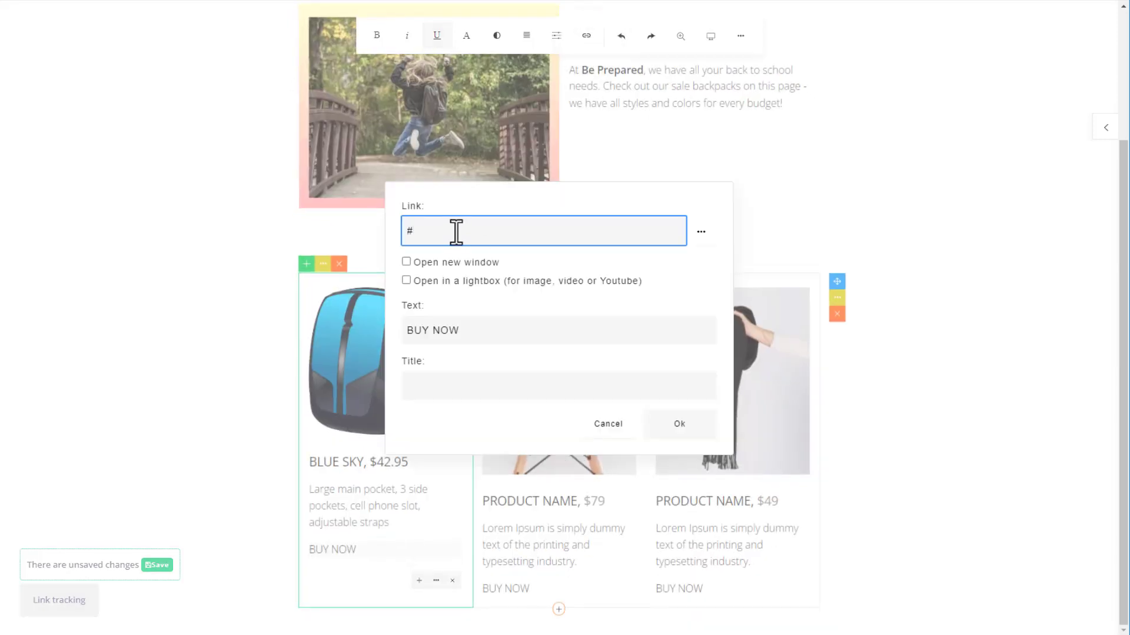
text(https://www.mailwizz.com/features/)
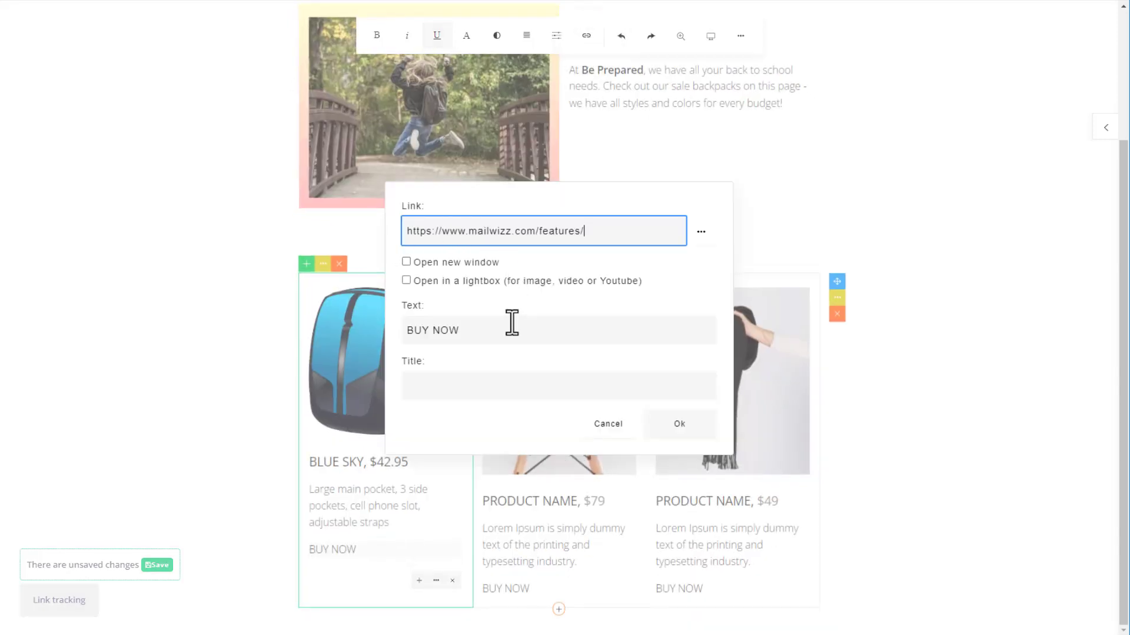
click(405, 263)
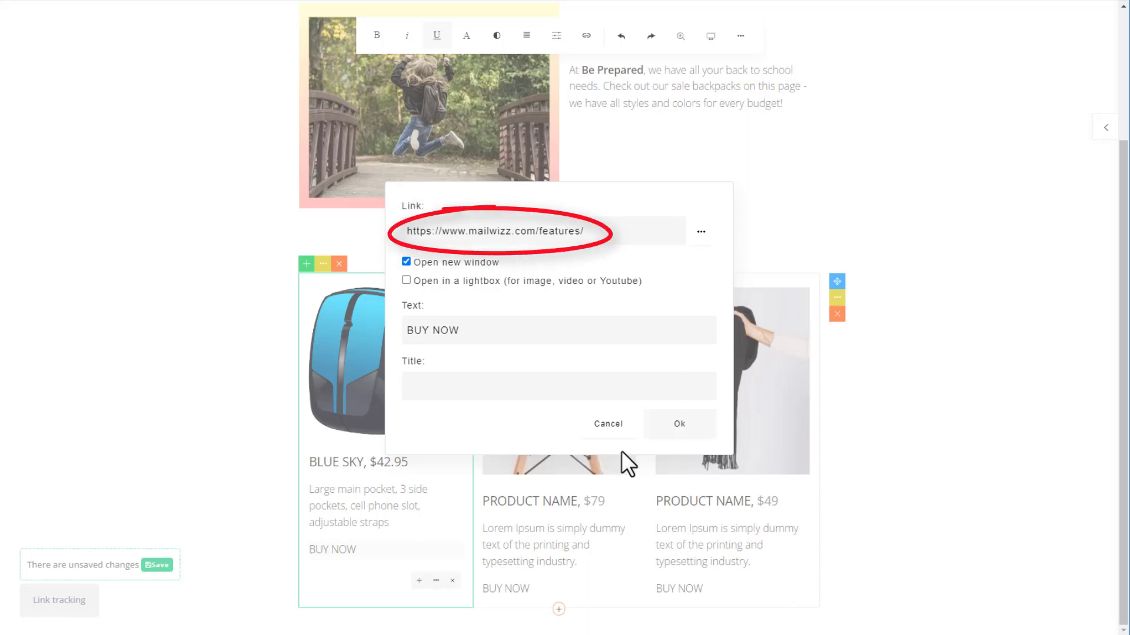
click(679, 425)
Make the first card's BUY NOW text cyan, bold and underlined.
drag(361, 563, 309, 565)
click(498, 35)
click(447, 141)
click(353, 562)
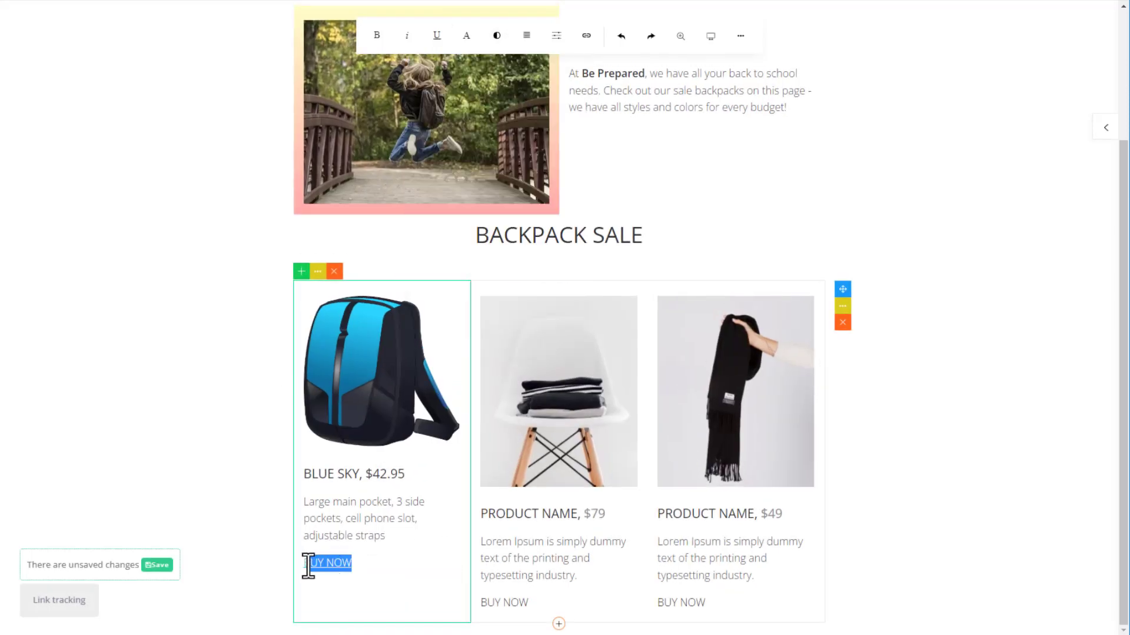
key(ctrl+b)
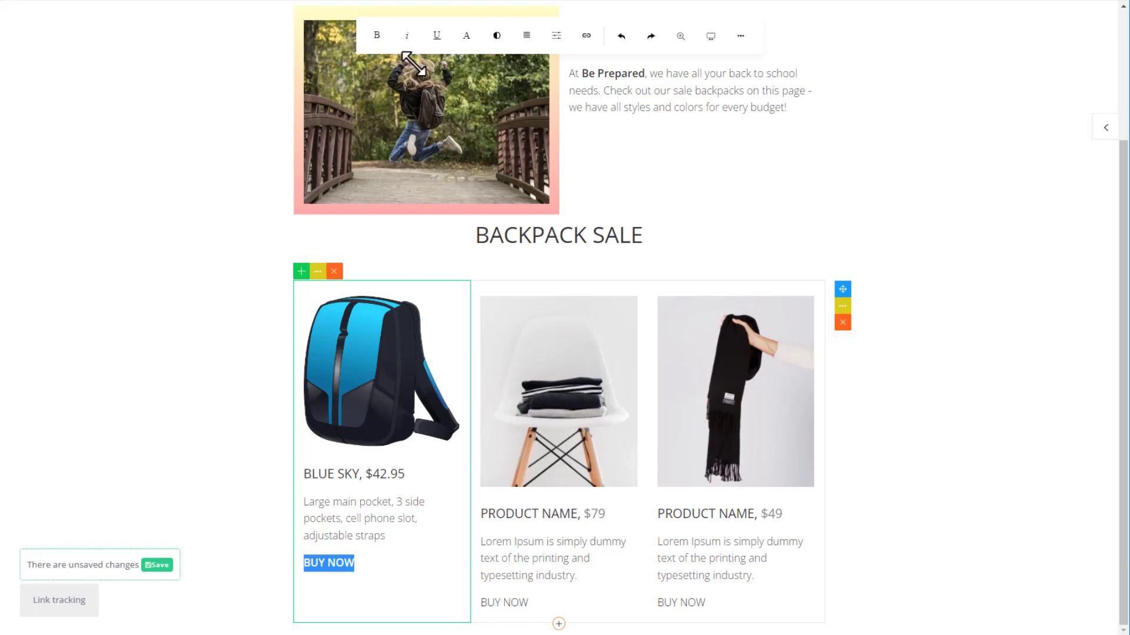
click(437, 35)
Link the Blue Sky backpack image to the features page in a new window.
click(266, 384)
click(363, 369)
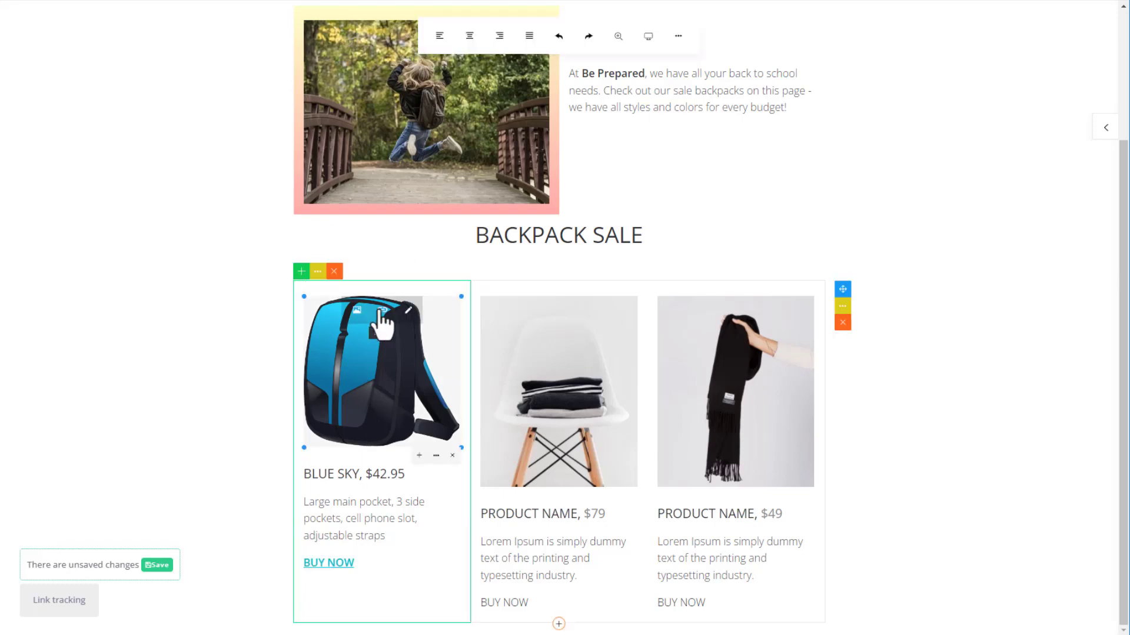
click(380, 319)
click(467, 342)
text(https://www.mobirise.com/features/)
click(427, 374)
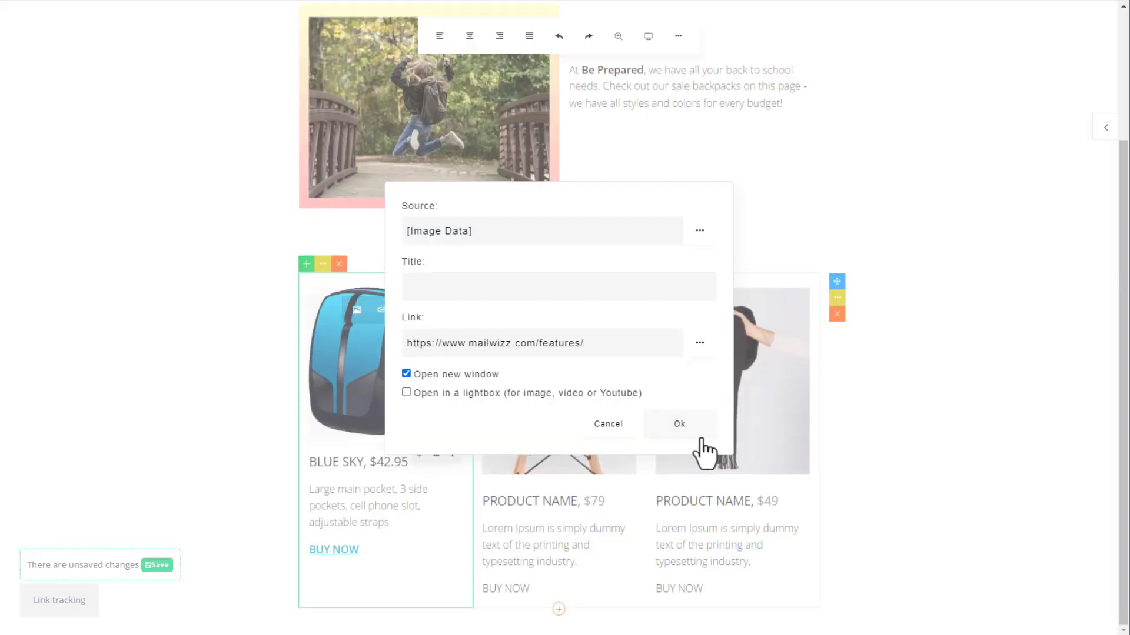
click(682, 425)
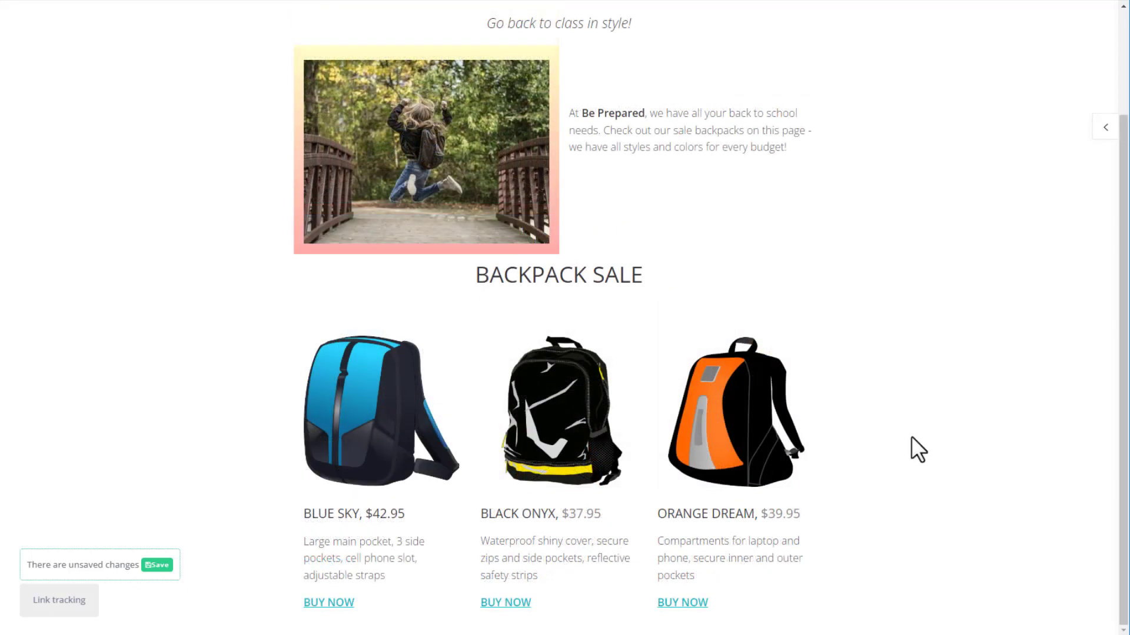
Add a Basic social icons block below the products and centre it.
click(1105, 127)
click(1106, 15)
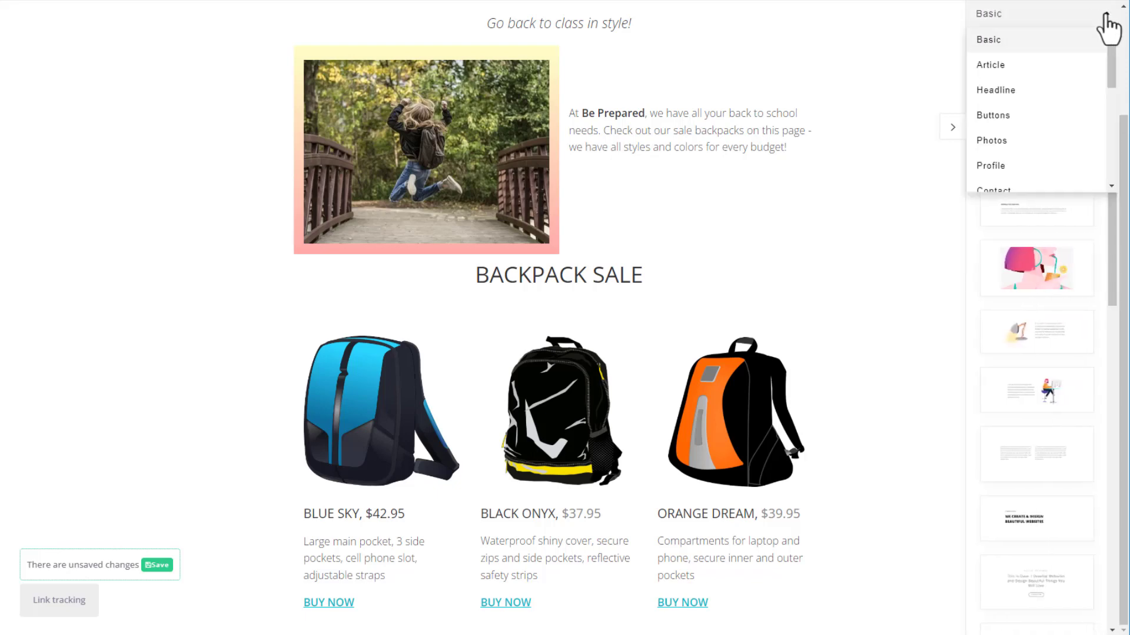
click(1070, 41)
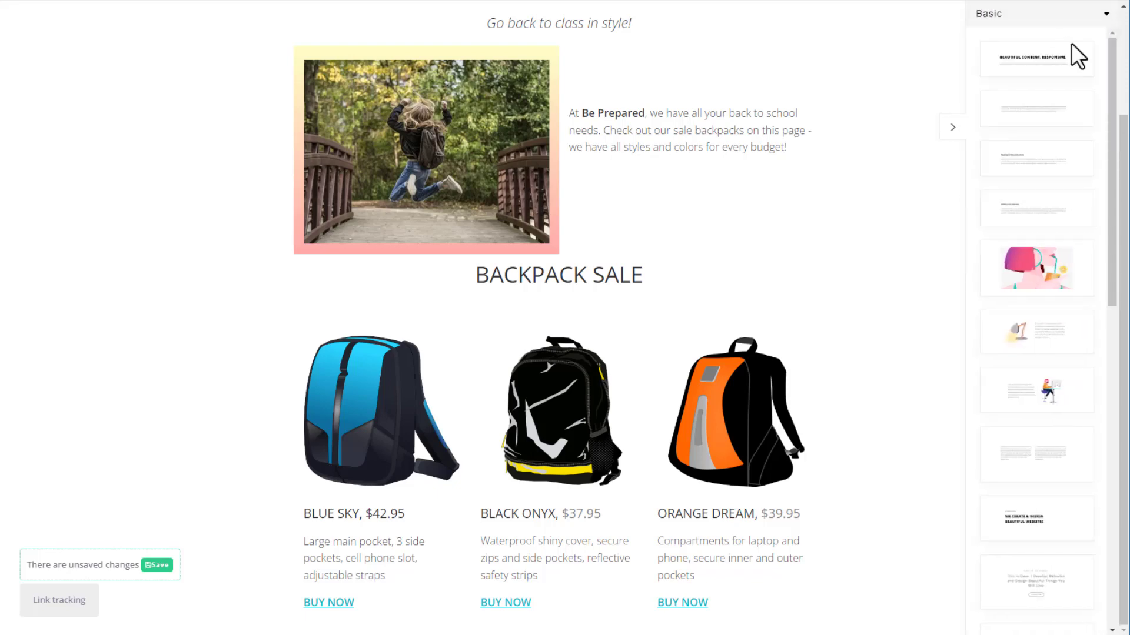
drag(1117, 74, 1116, 367)
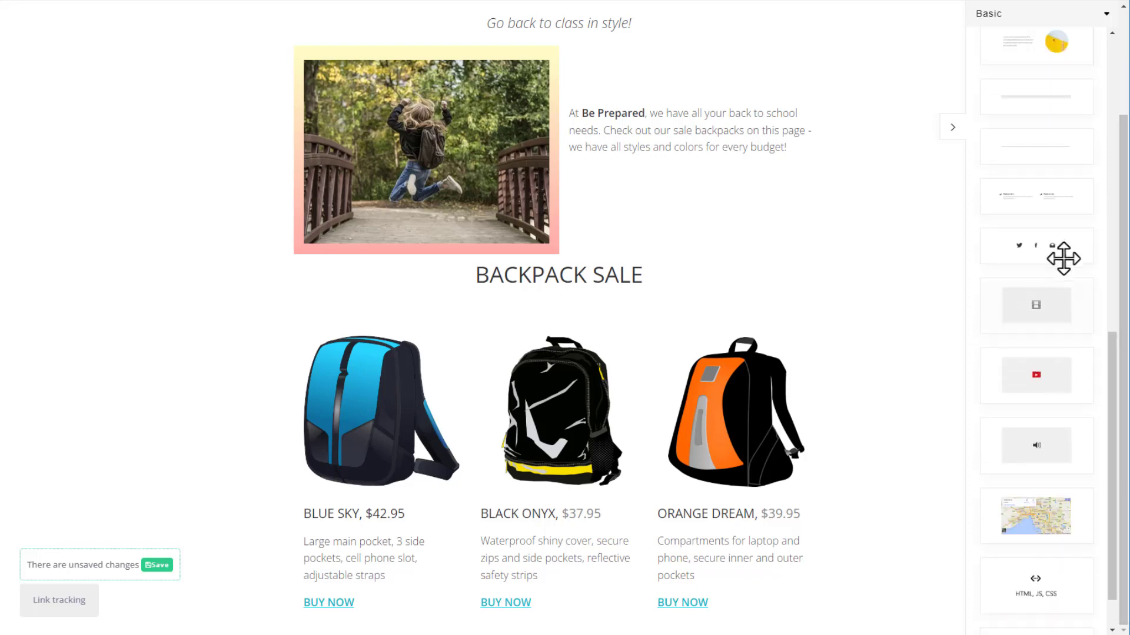
drag(1062, 257, 558, 625)
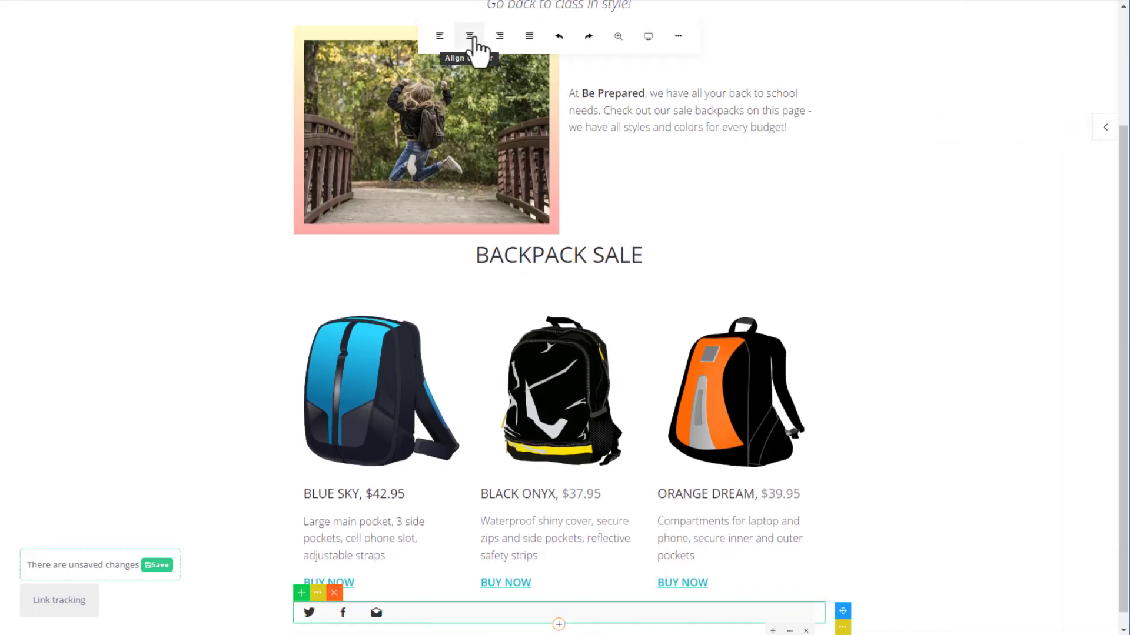
click(471, 37)
Set the Twitter and Facebook icon links to open in a new window.
click(525, 612)
click(494, 590)
text(beprepared)
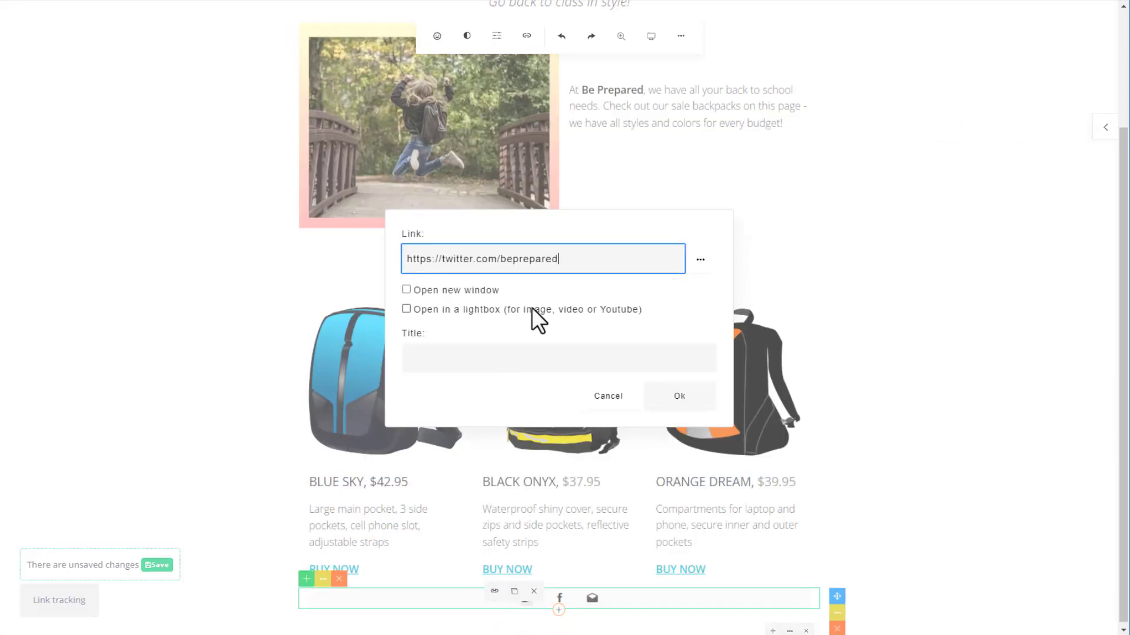
click(406, 290)
click(679, 396)
click(560, 599)
click(524, 591)
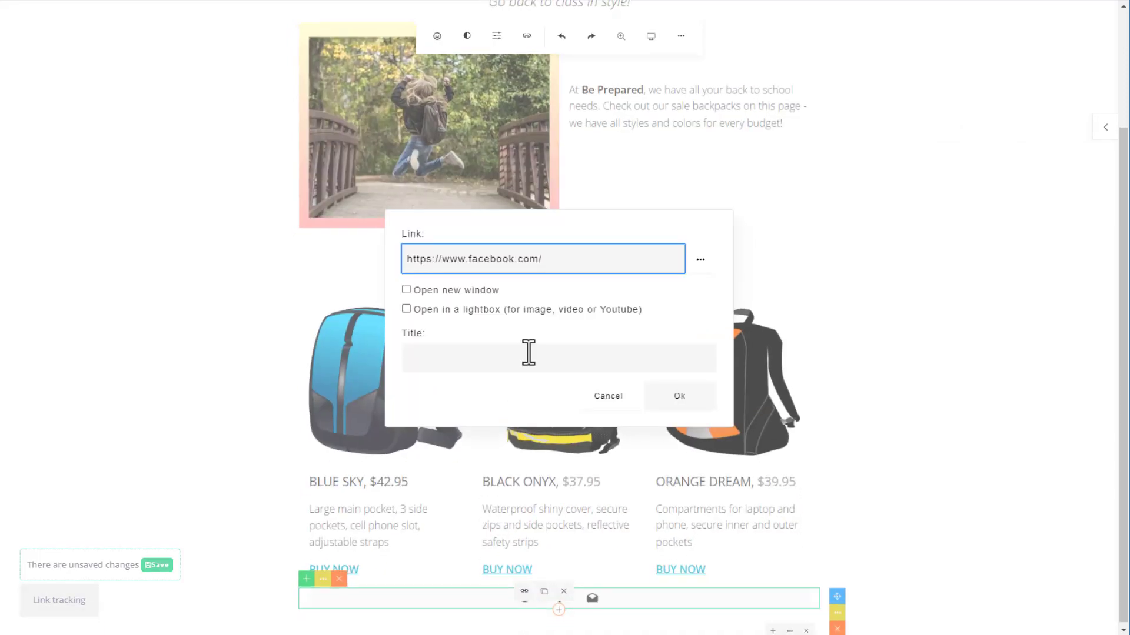
click(406, 289)
click(679, 396)
Replace the e-mail icon's placeholder address with the store's e-mail address.
click(592, 598)
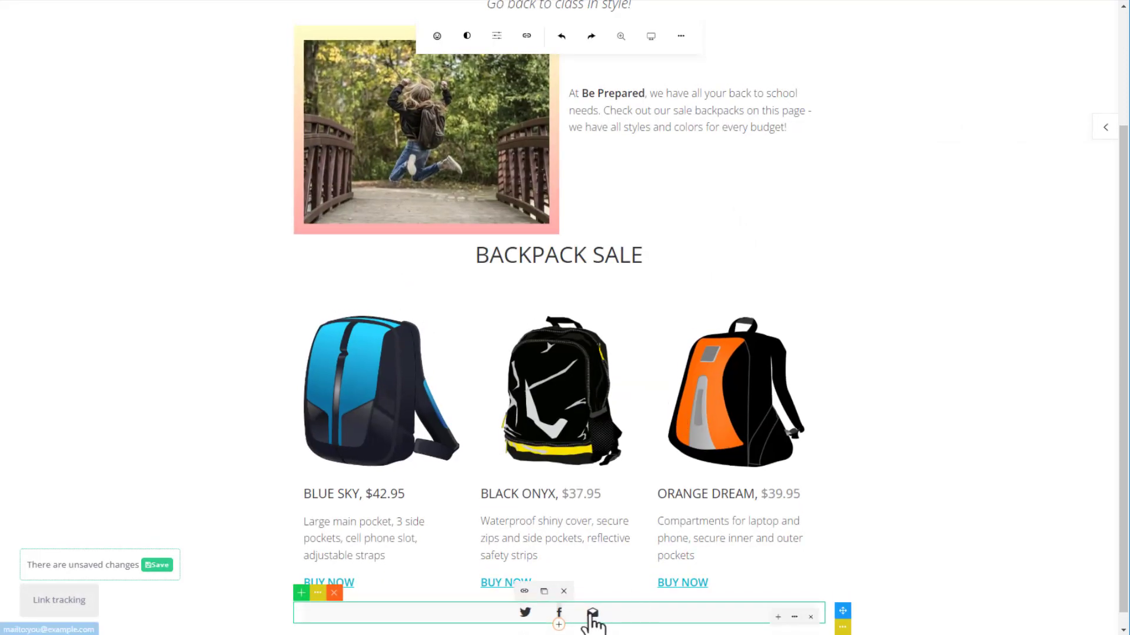
click(547, 591)
key(shift+Left)
key(ctrl+shift+Left)
key(ctrl+shift+Left)
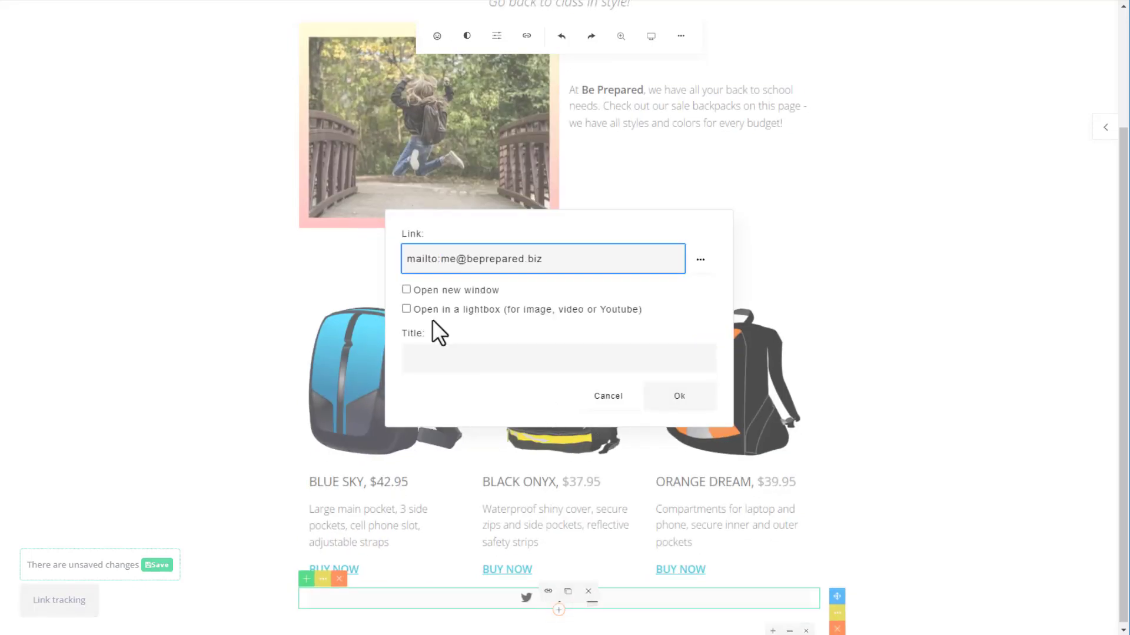
click(680, 396)
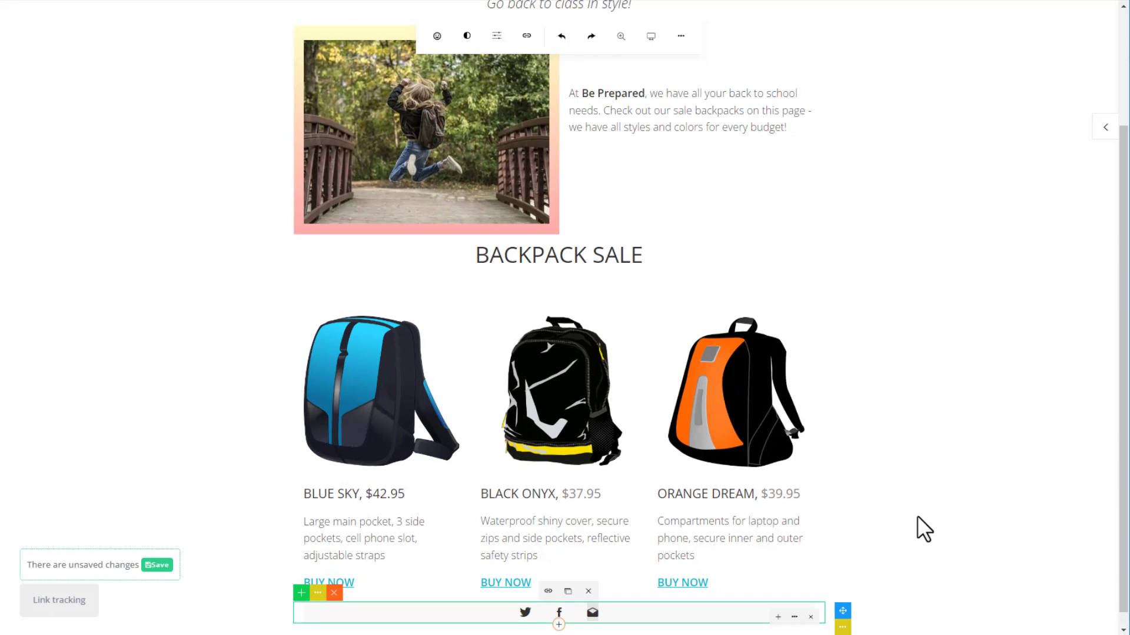
click(558, 622)
scroll(927, 486, down, 1)
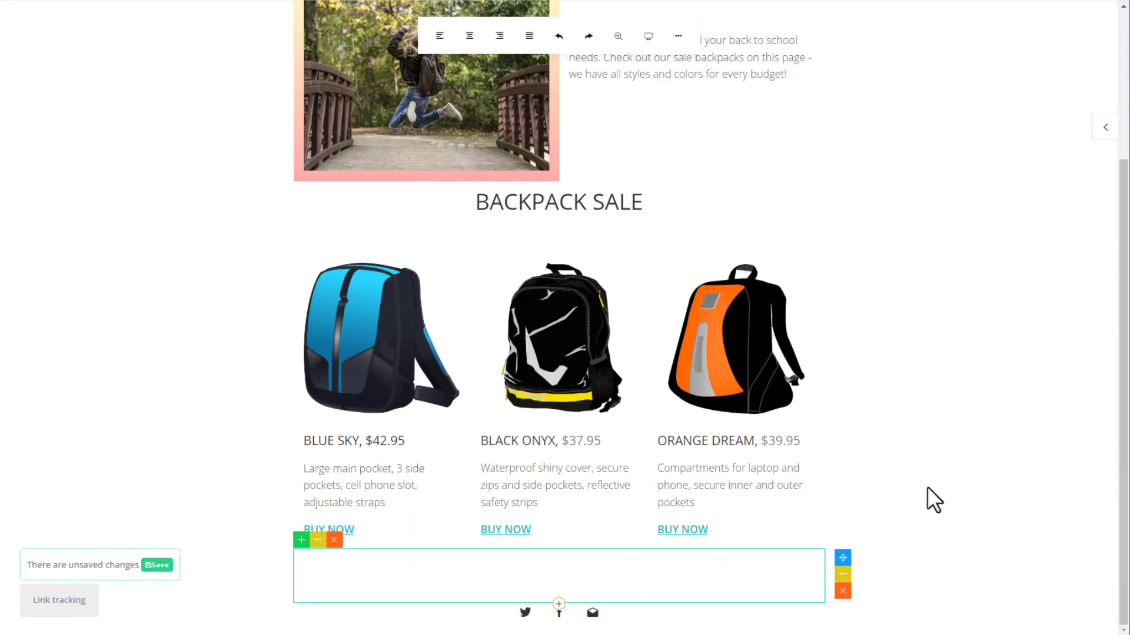
Save the variant and tick the blog, features and pricing URLs as conversion goals.
click(927, 584)
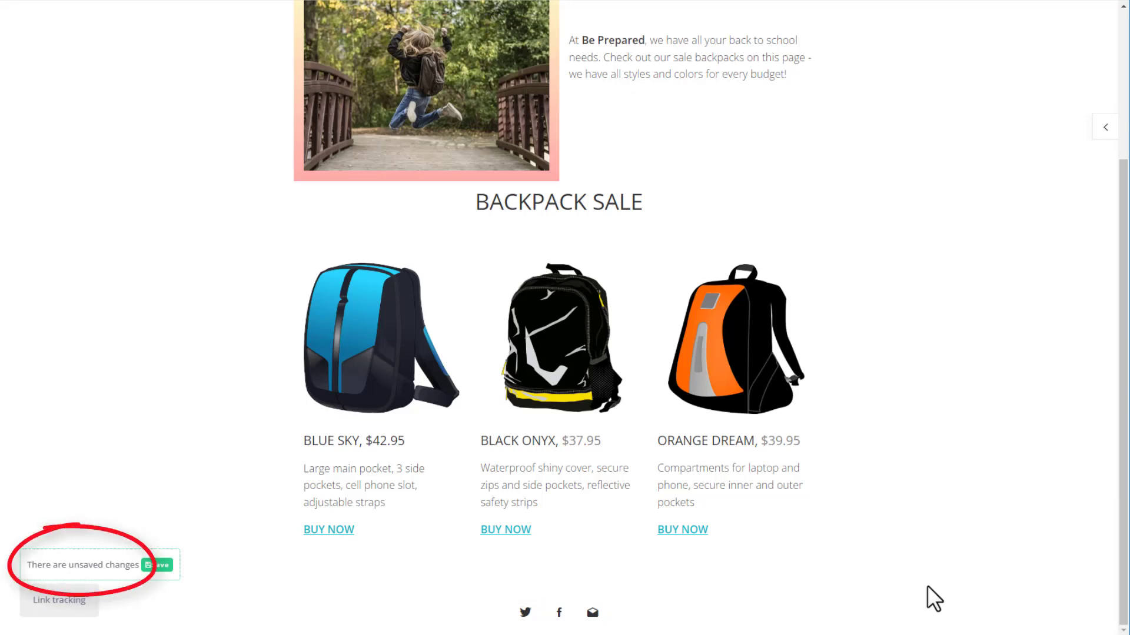
click(158, 566)
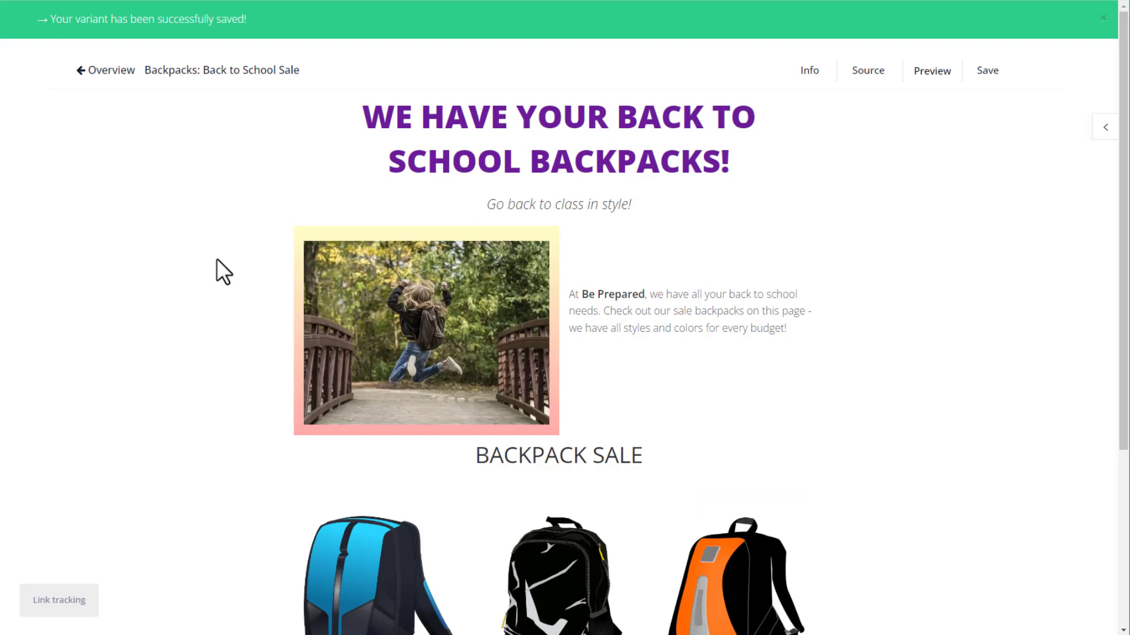
click(54, 604)
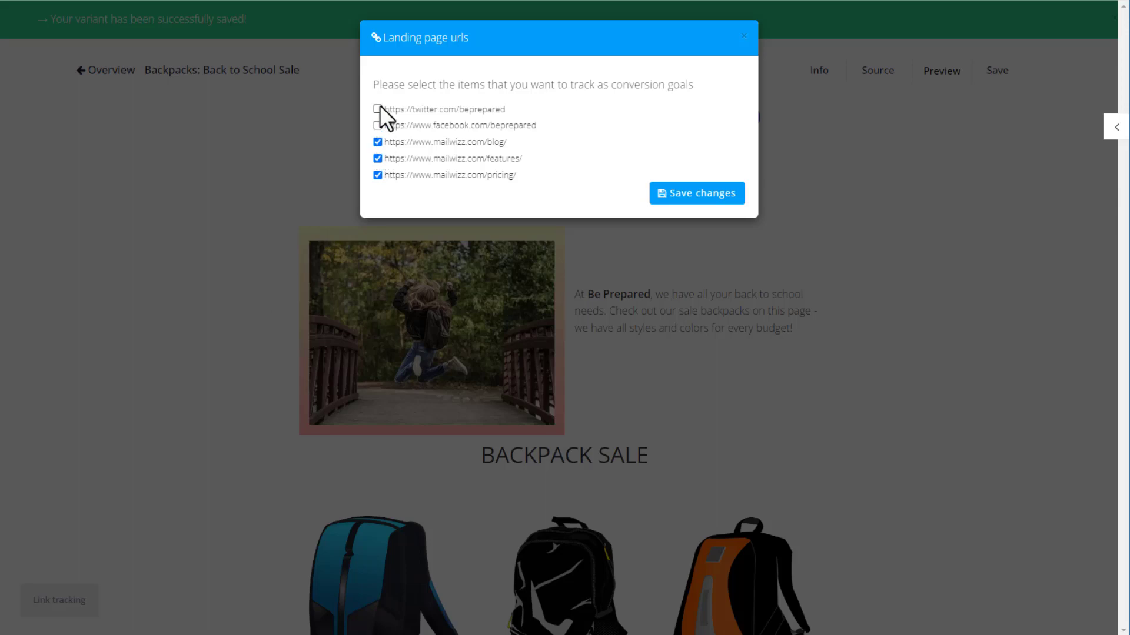
click(700, 194)
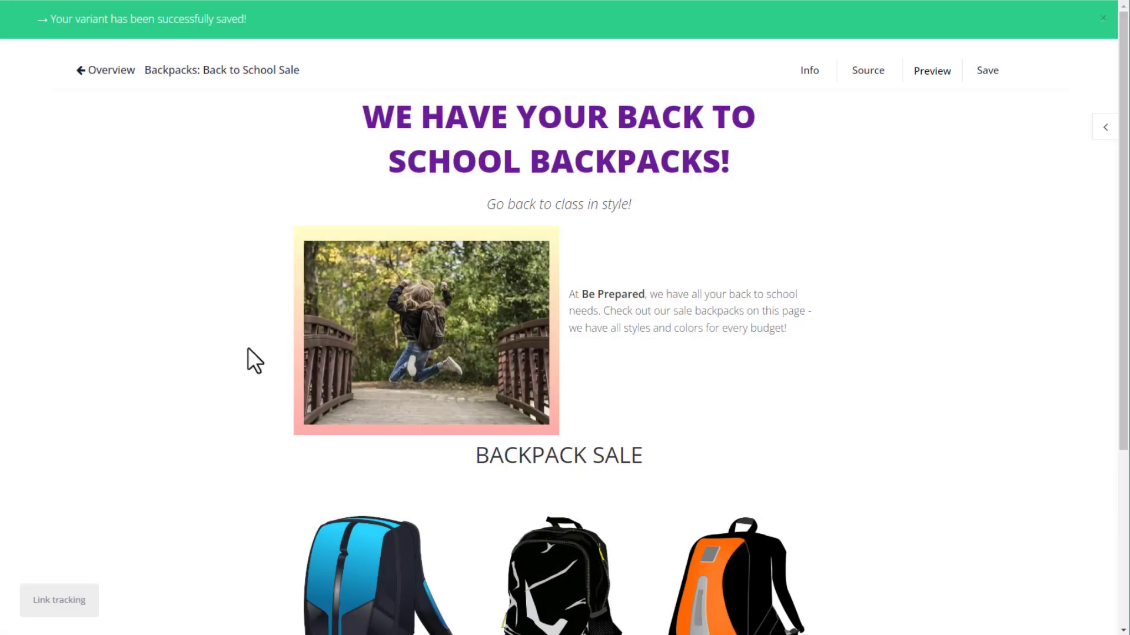
scroll(913, 323, down, 5)
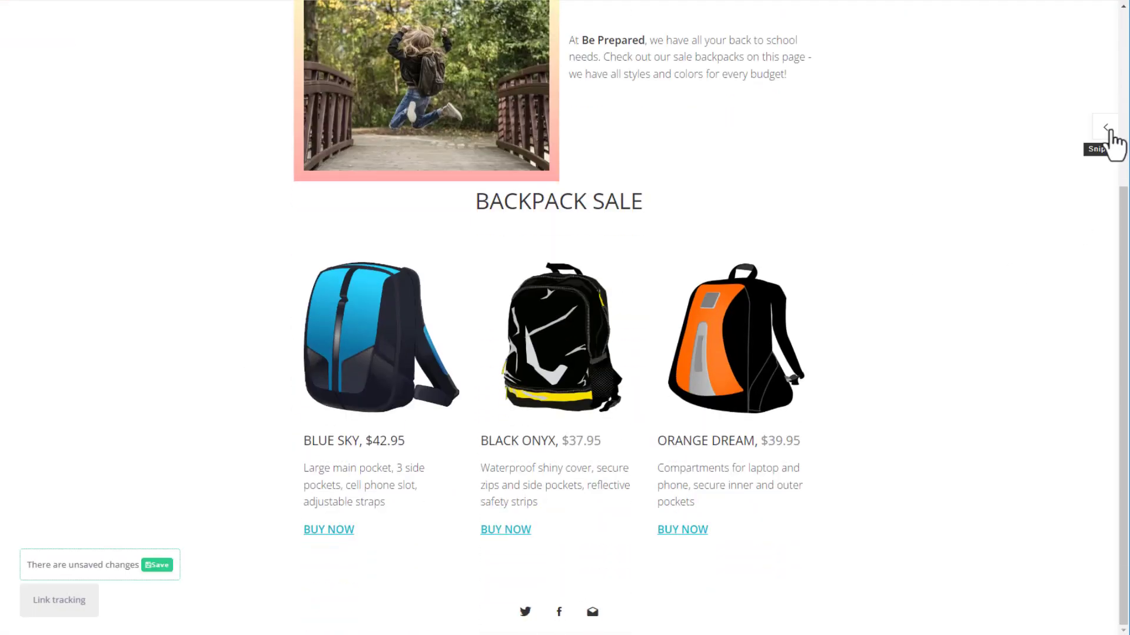
Place a subscribe form block below the backpack products.
click(1106, 129)
scroll(1115, 171, down, 1)
drag(1120, 185, 1122, 471)
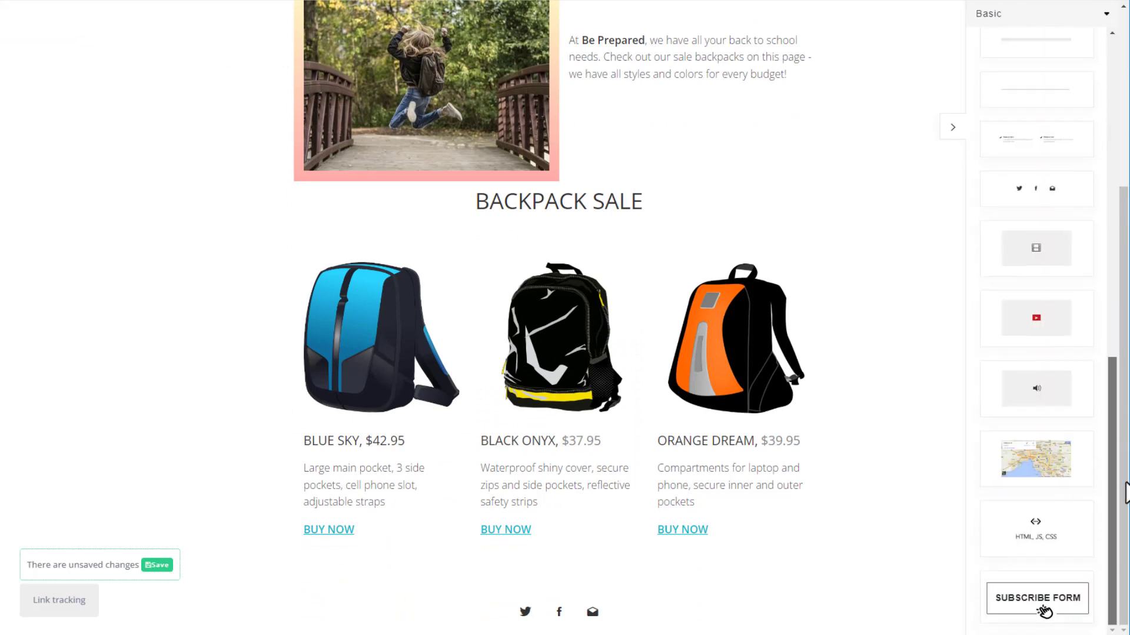
drag(1044, 600, 575, 585)
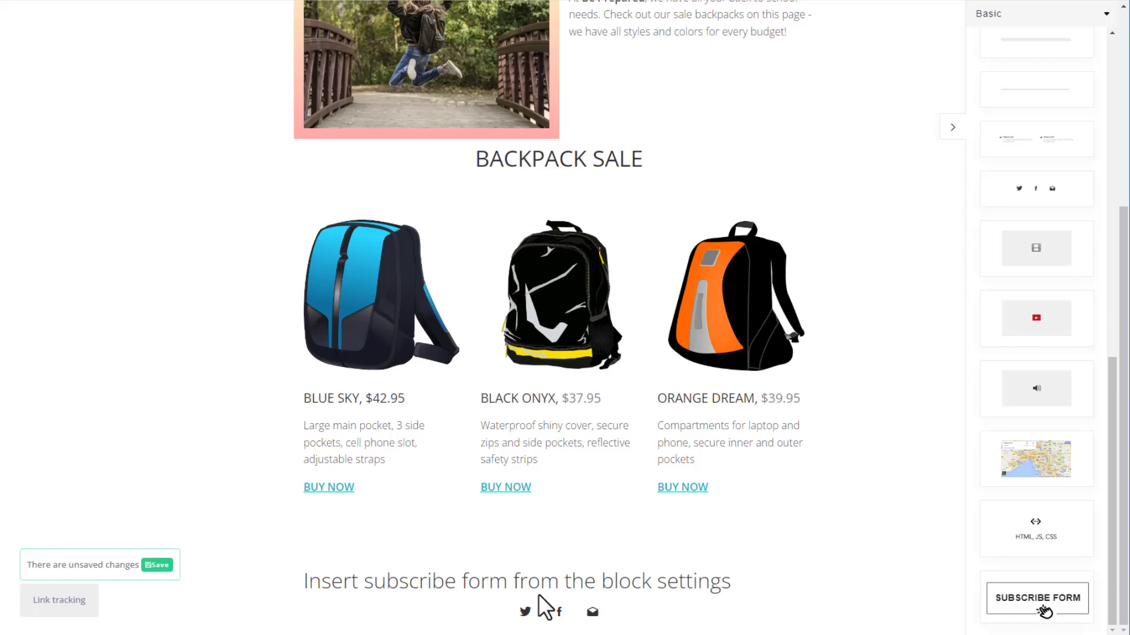
Set the form to New Products Email List, save the variant and preview it.
click(519, 581)
click(809, 574)
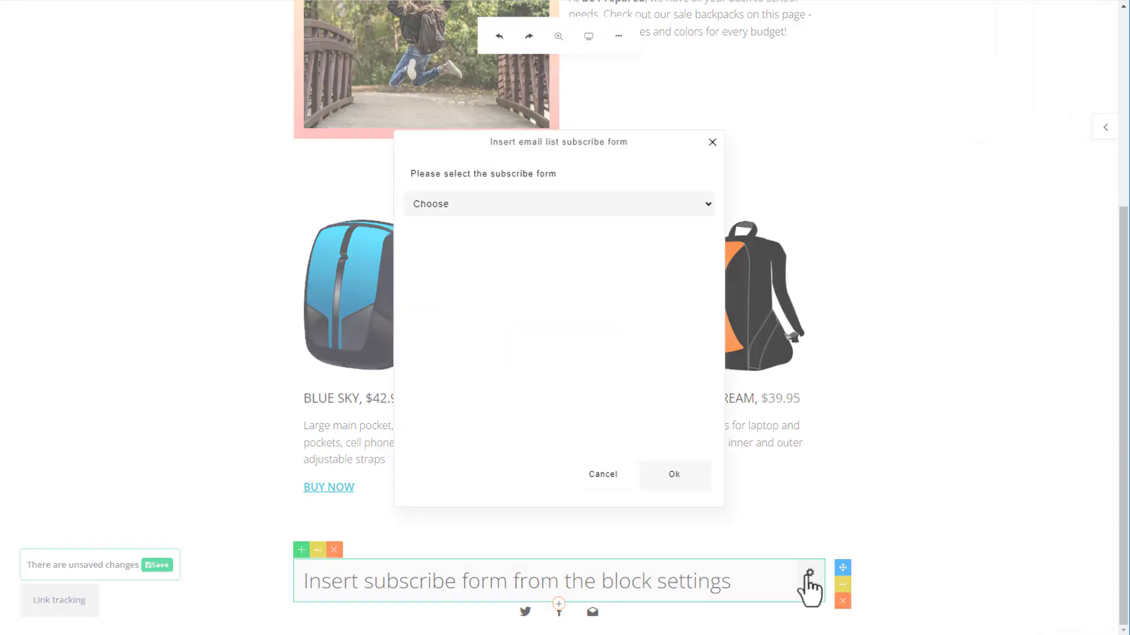
click(561, 207)
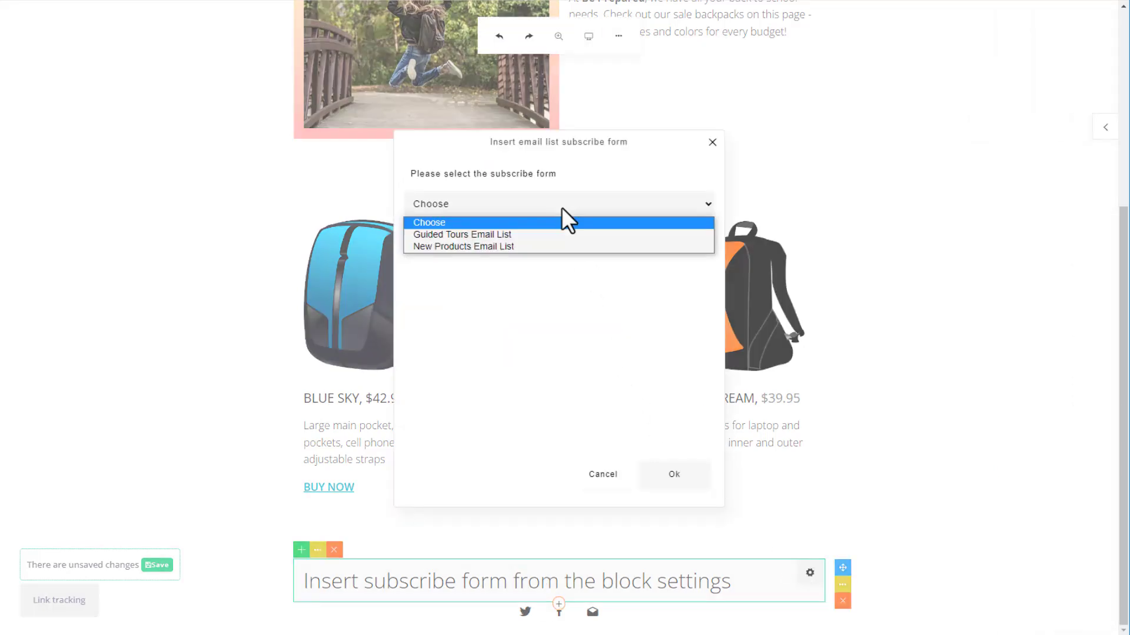
click(518, 247)
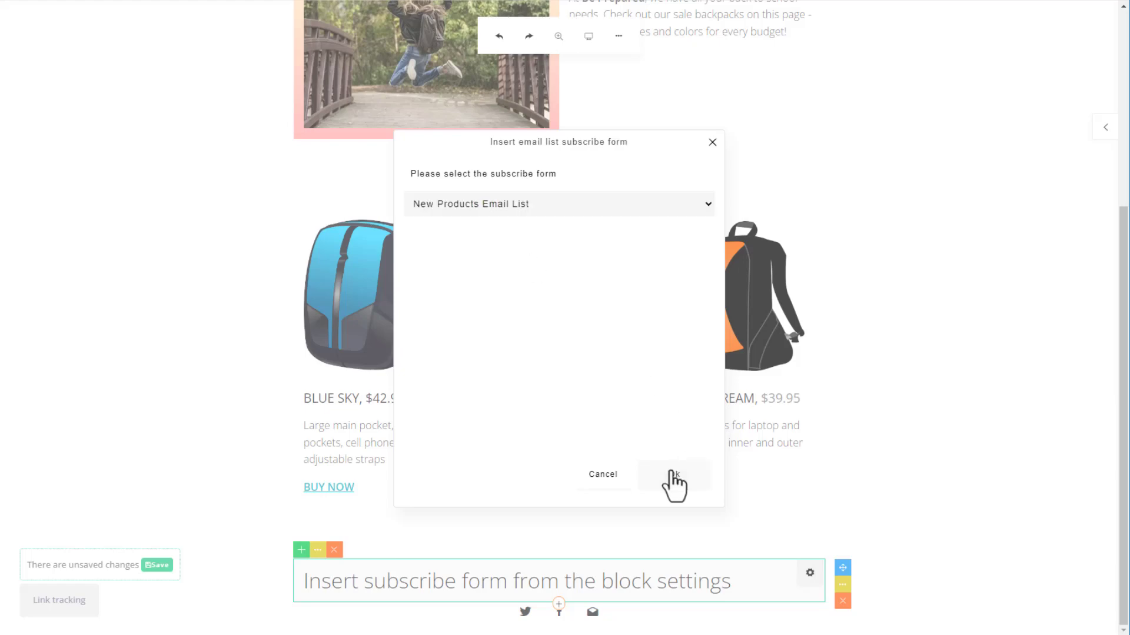
click(674, 475)
scroll(910, 488, down, 2)
scroll(909, 489, down, 3)
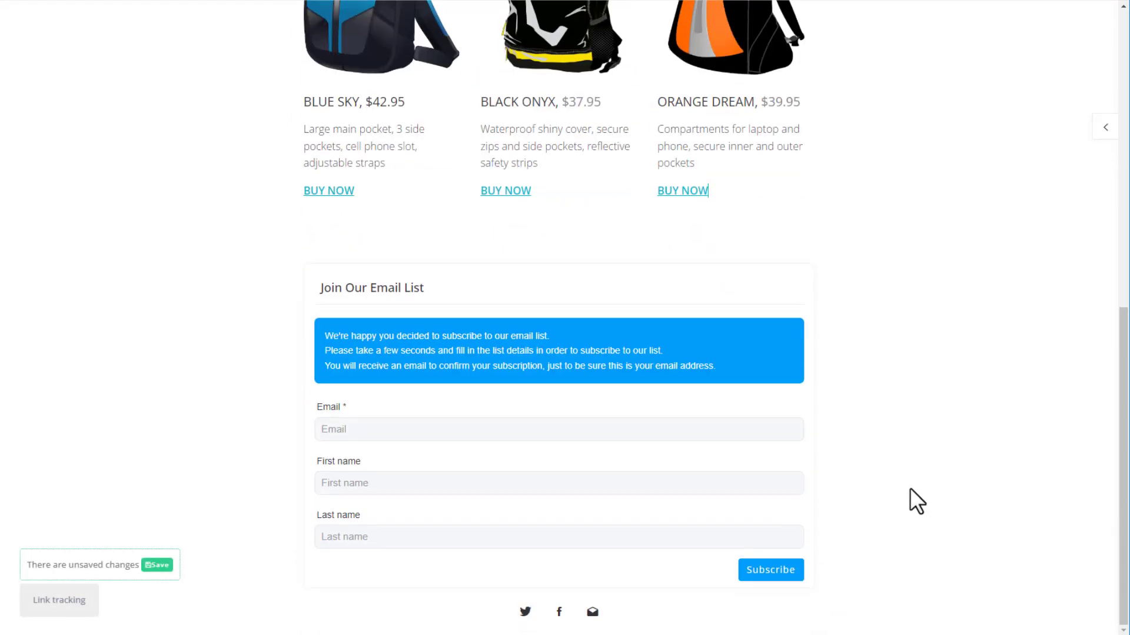
click(158, 566)
click(936, 77)
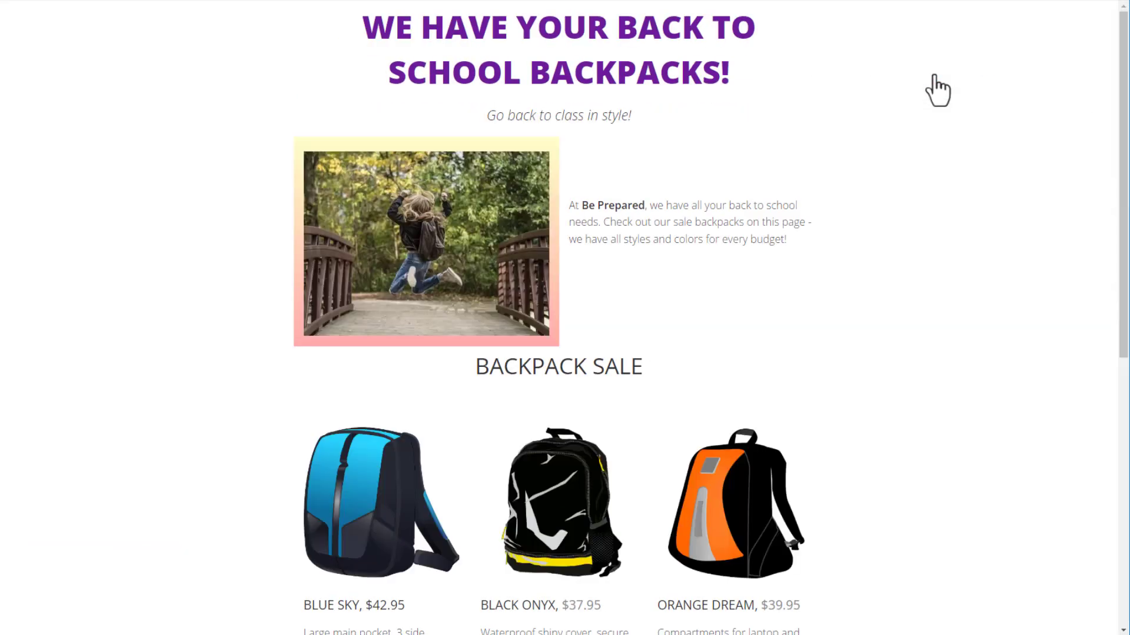
Duplicate Backpacks: Back to School Sale as inactive variant #1 and open the copy for editing.
drag(1122, 63, 1128, 347)
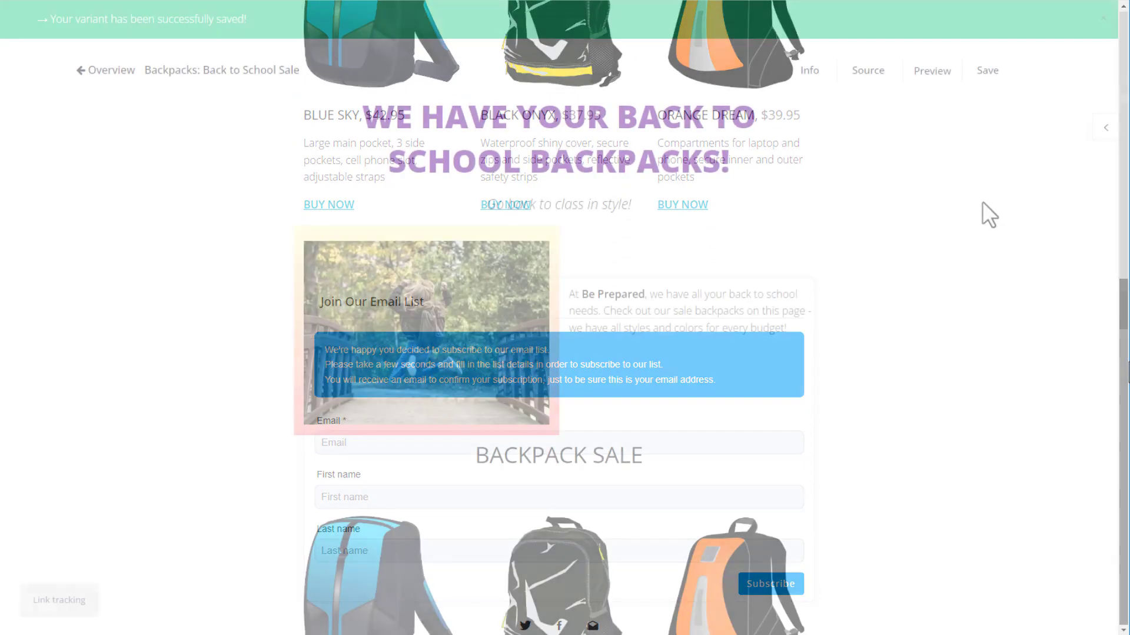
click(112, 72)
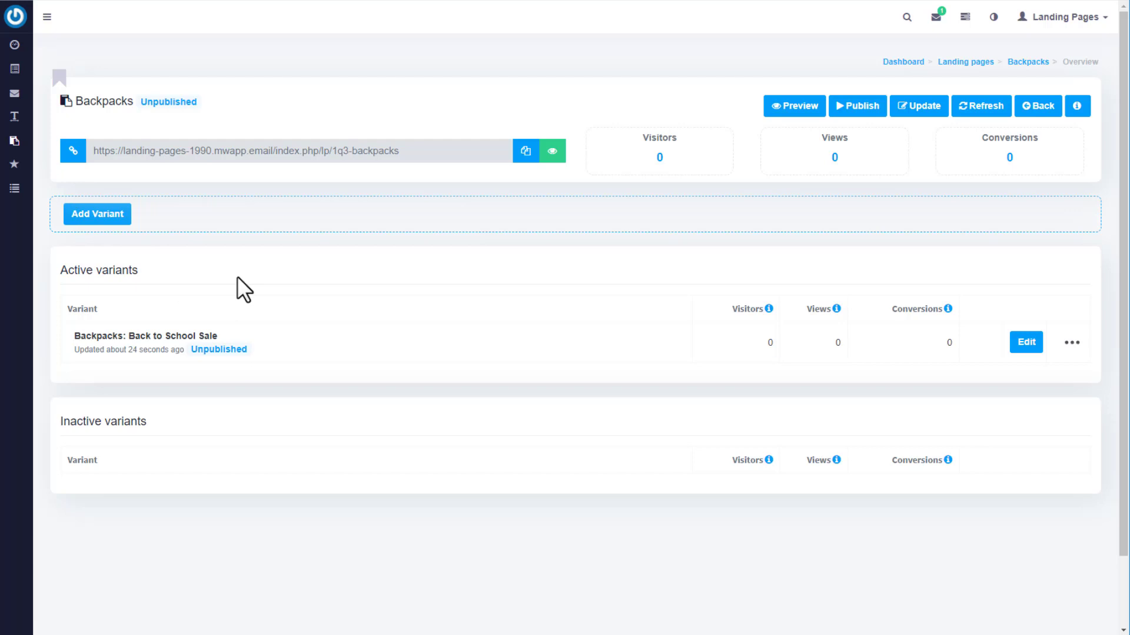
click(102, 219)
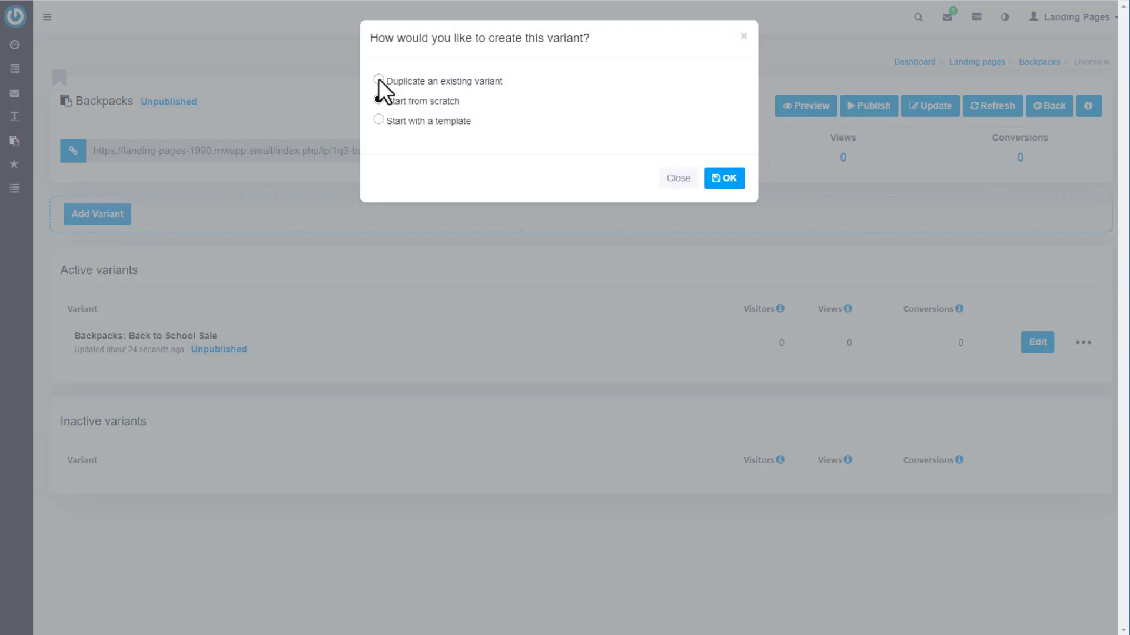
click(378, 78)
click(408, 104)
click(419, 131)
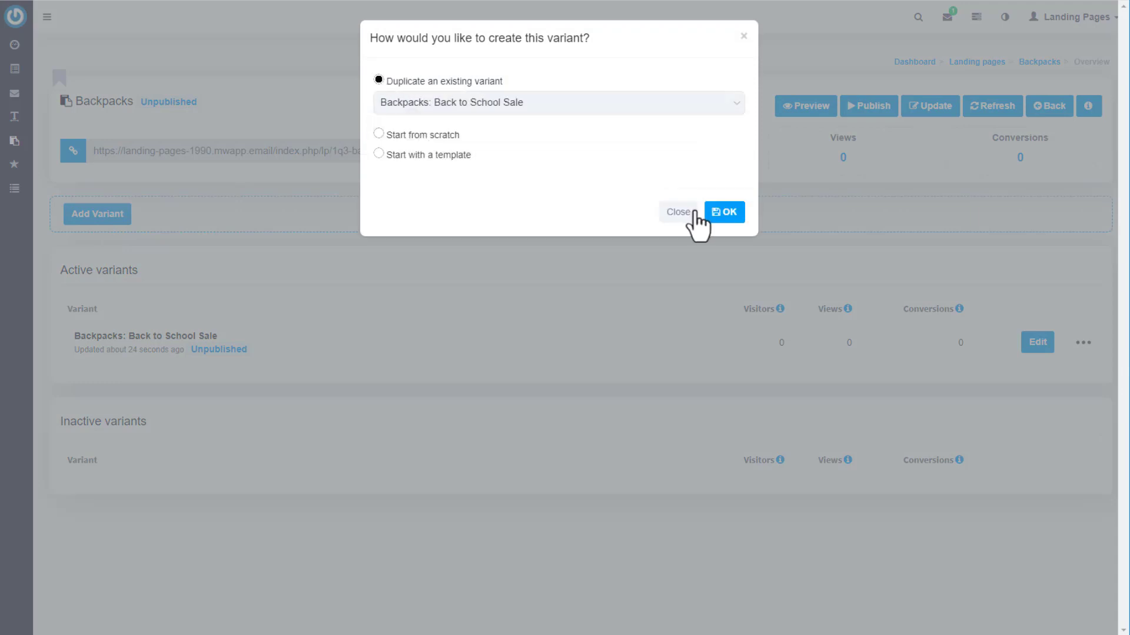
click(723, 216)
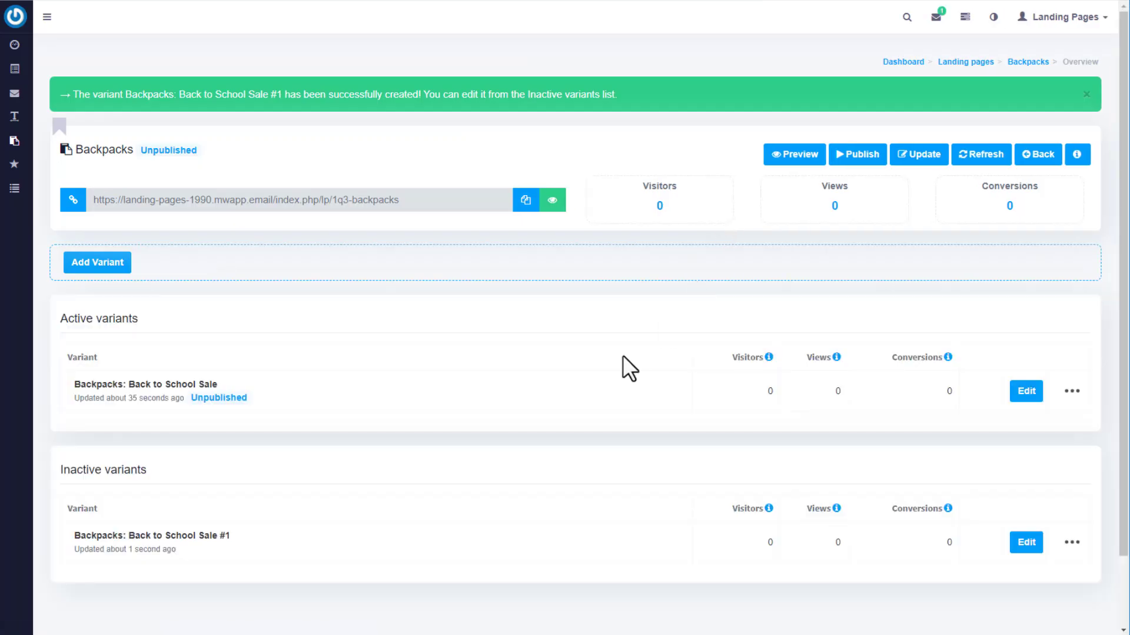
click(1070, 392)
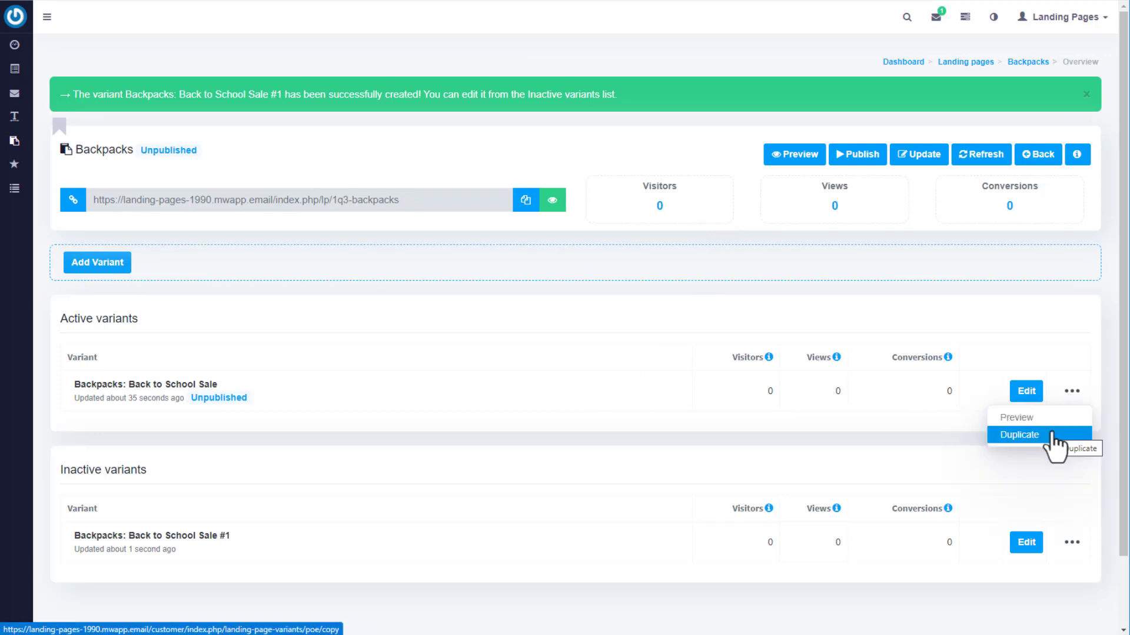
click(1026, 544)
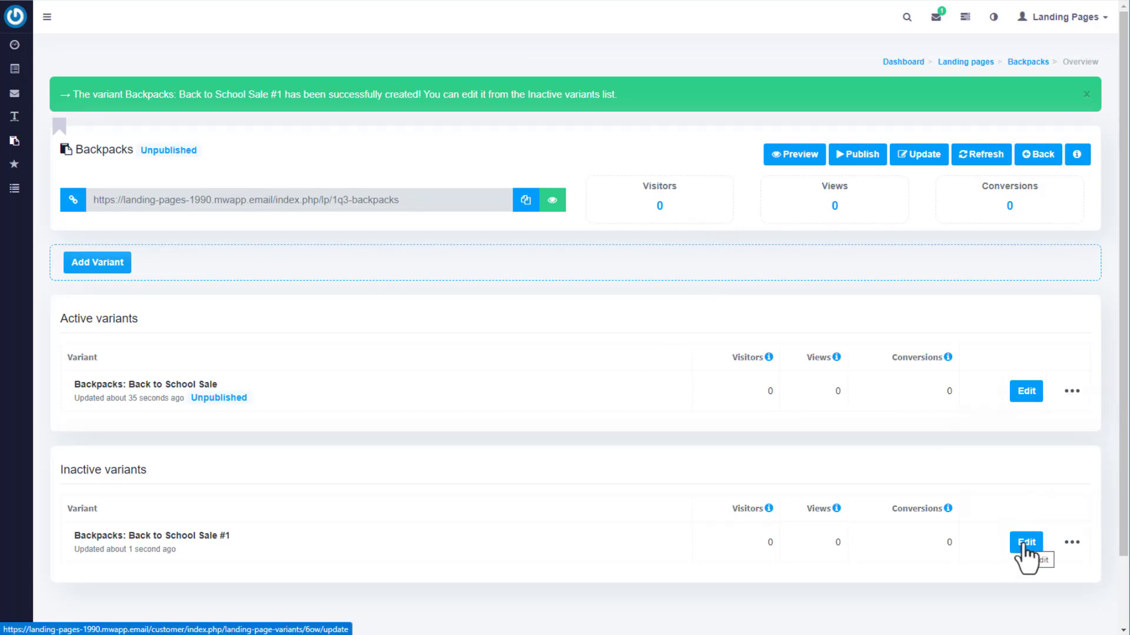
Retitle the copied variant to Backpacks: Clearance Sale.
click(233, 20)
click(136, 51)
key(Right)
key(Right)
key(Right)
key(Right)
key(Right)
key(Right)
key(shift+Left)
key(shift+Left)
key(shift+Left)
key(shift+Left)
key(shift+Left)
key(shift+Left)
key(shift+Left)
key(shift+Left)
key(shift+Left)
key(shift+Left)
key(shift+Left)
key(shift+Left)
key(shift+Left)
key(shift+Left)
key(shift+Left)
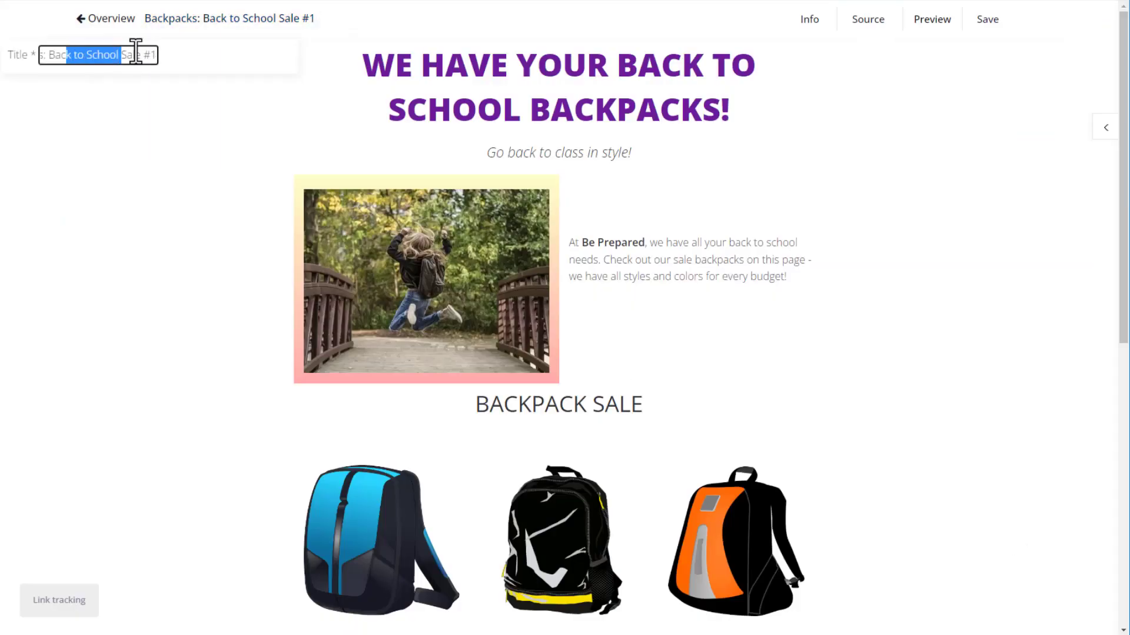
text(Clearance)
key(End)
key(BackSpace)
key(BackSpace)
key(BackSpace)
key(Return)
Change the headline to ALL BACKPACKS MUST GO!, save, and return to the overview.
click(530, 115)
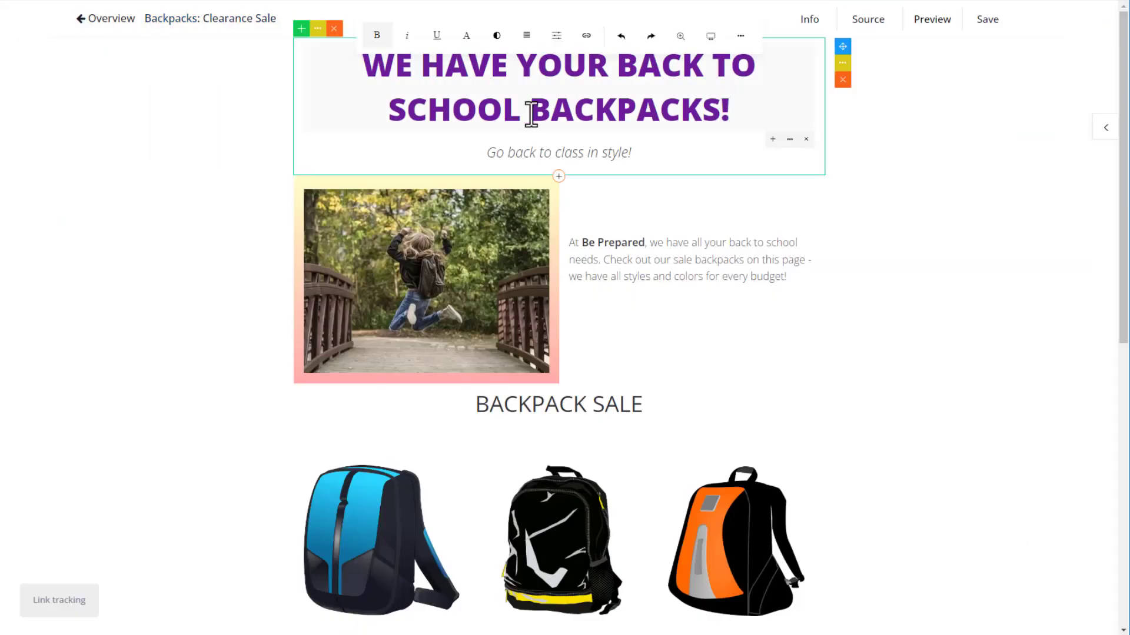
key(shift+Up)
key(shift+Up)
text(ALL)
key(End)
key(Left)
text(MUST GO)
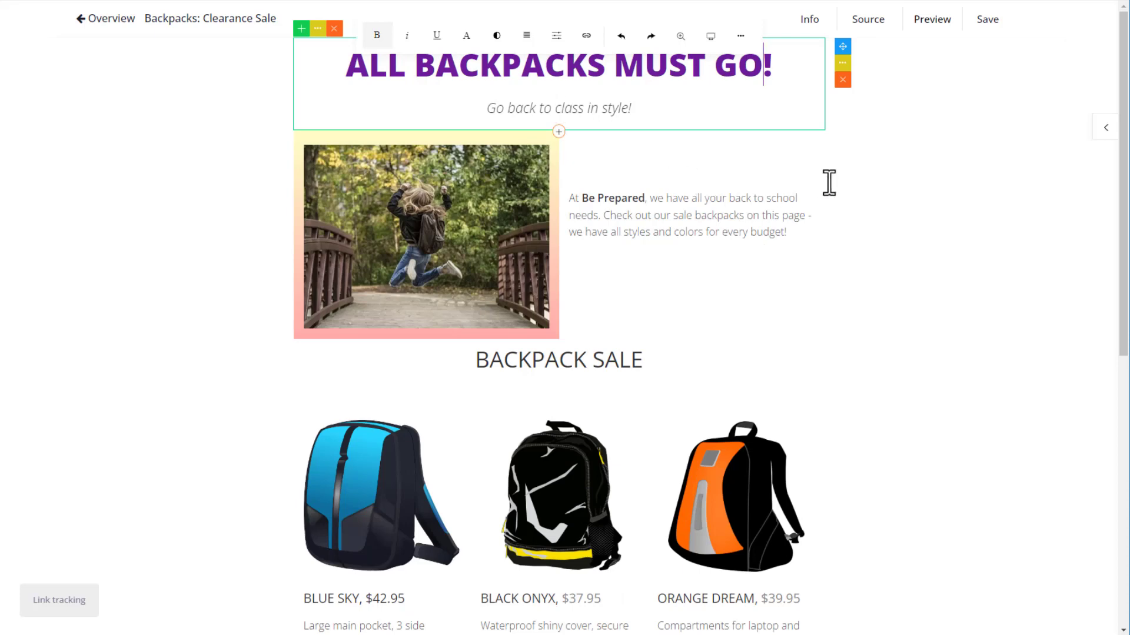
click(827, 192)
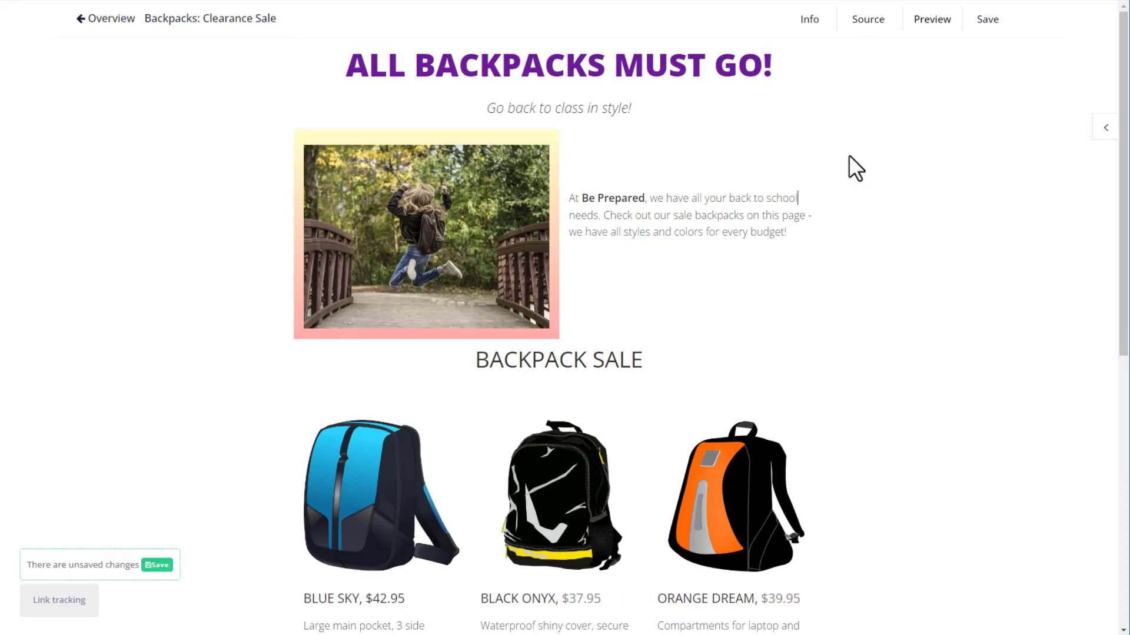
click(154, 566)
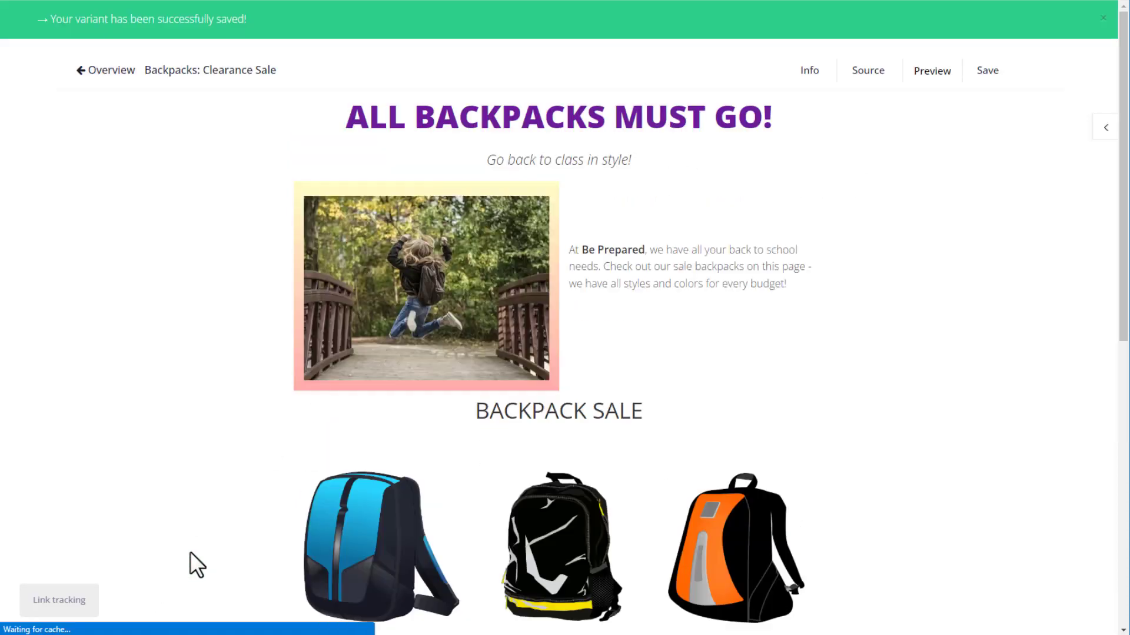
click(85, 89)
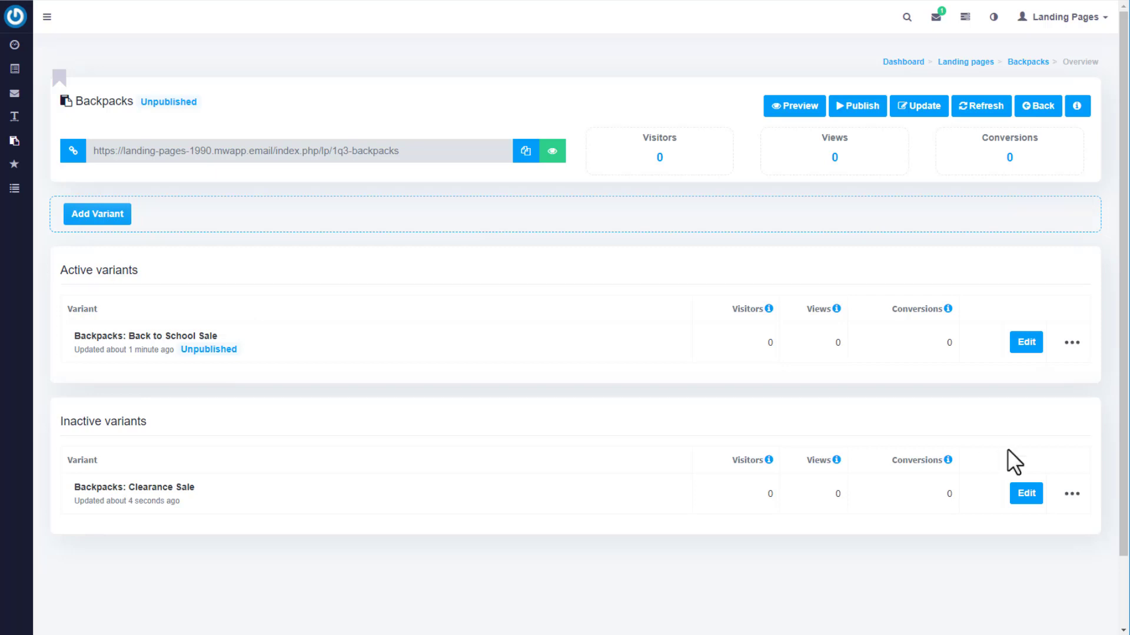
Activate Backpacks: Clearance Sale from its actions menu, leaving Back to School Sale inactive.
click(1071, 494)
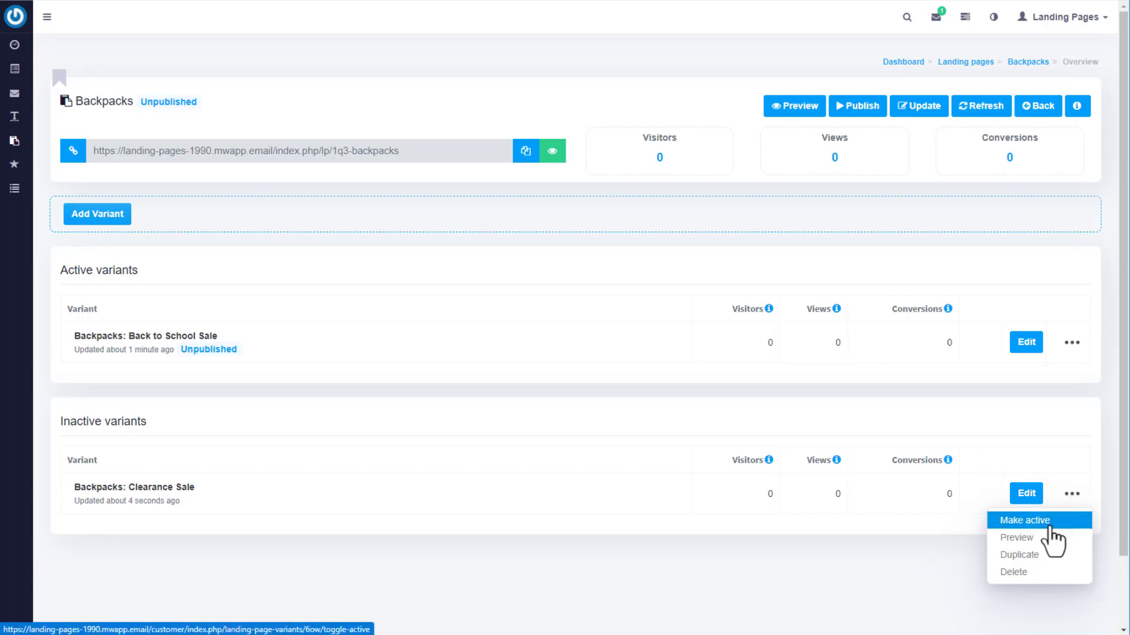
click(1050, 525)
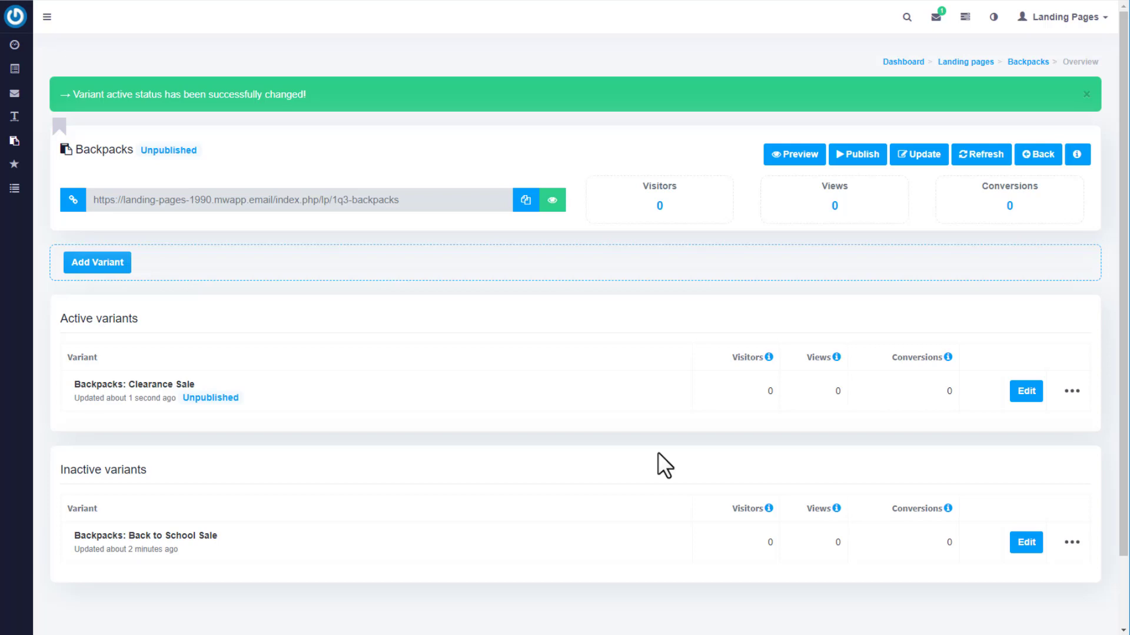
click(1071, 543)
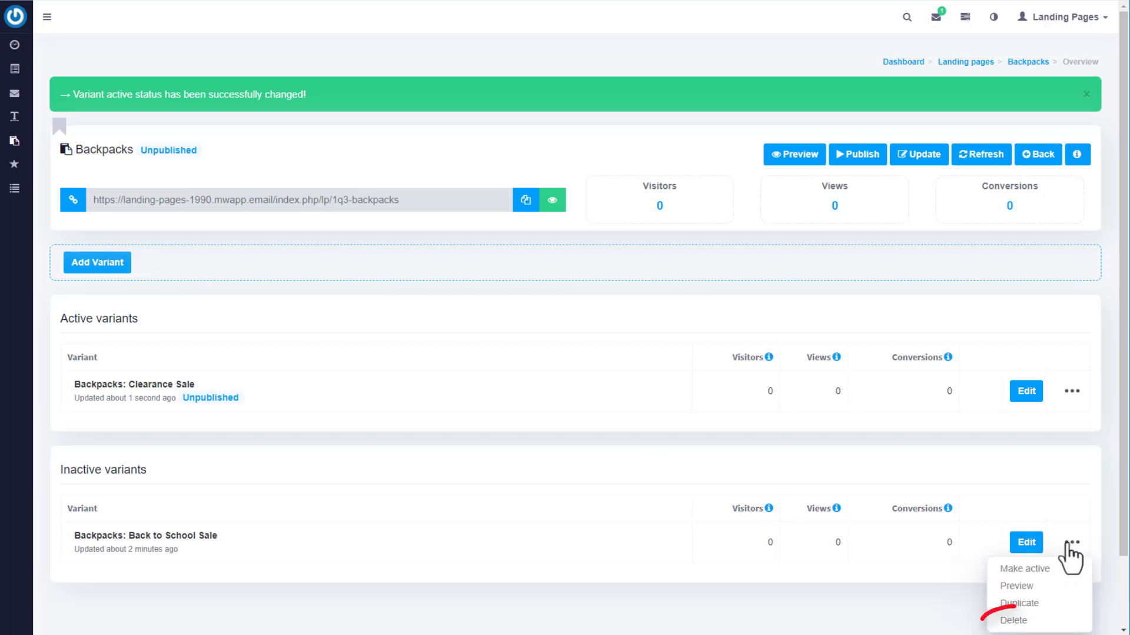
click(1101, 549)
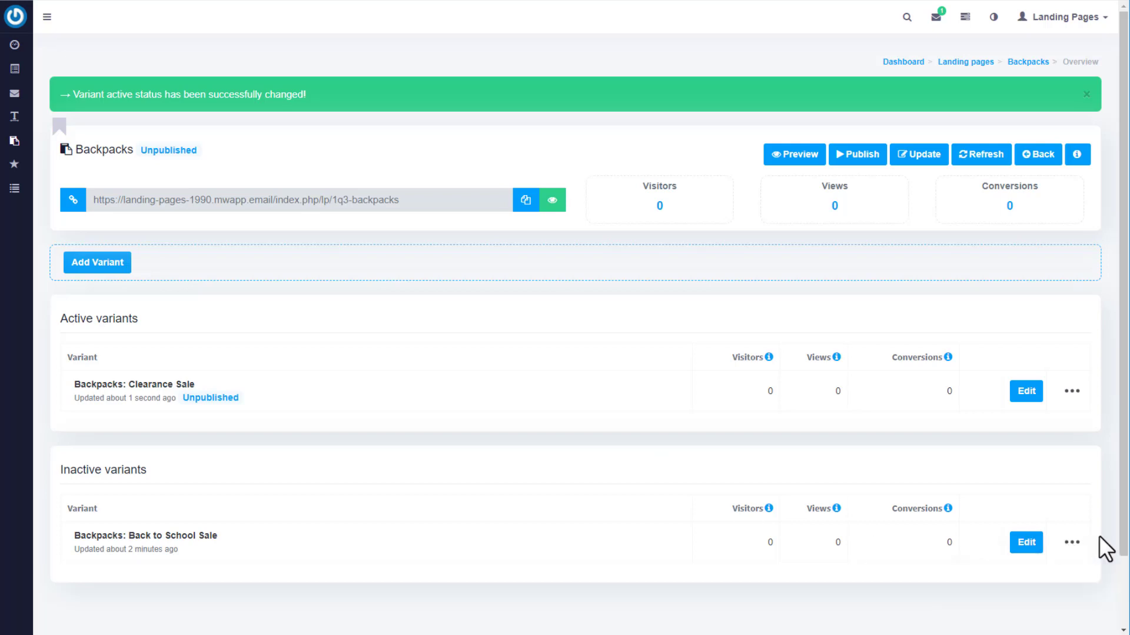
Publish the Backpacks page, view it live once, and refresh the stats to show 1 visitor and 1 view.
click(1074, 392)
click(1092, 409)
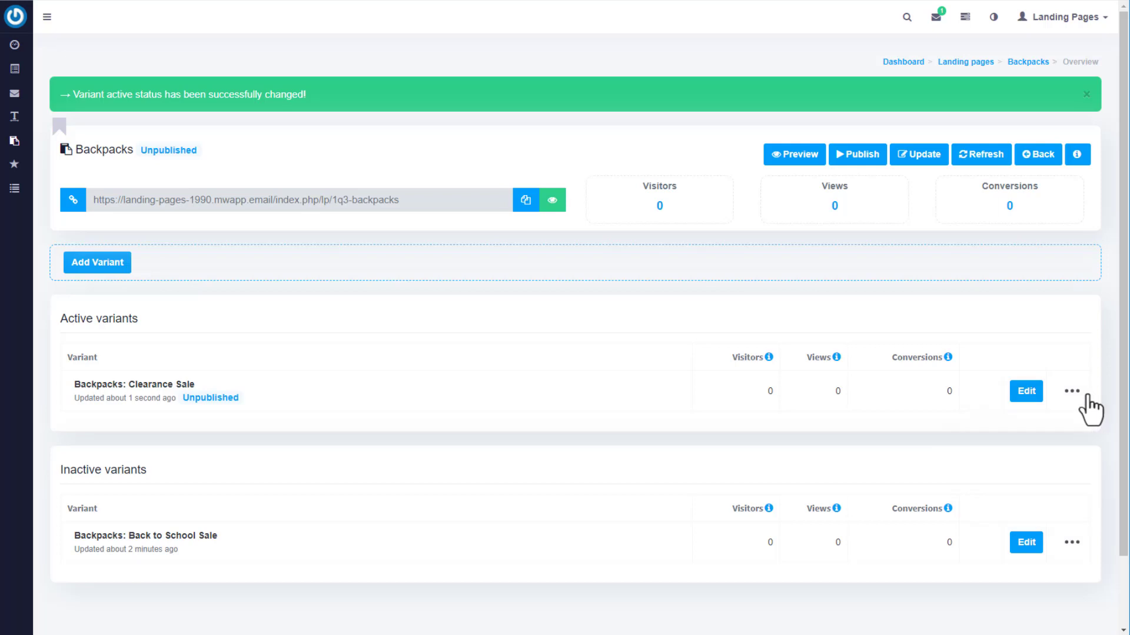
click(863, 165)
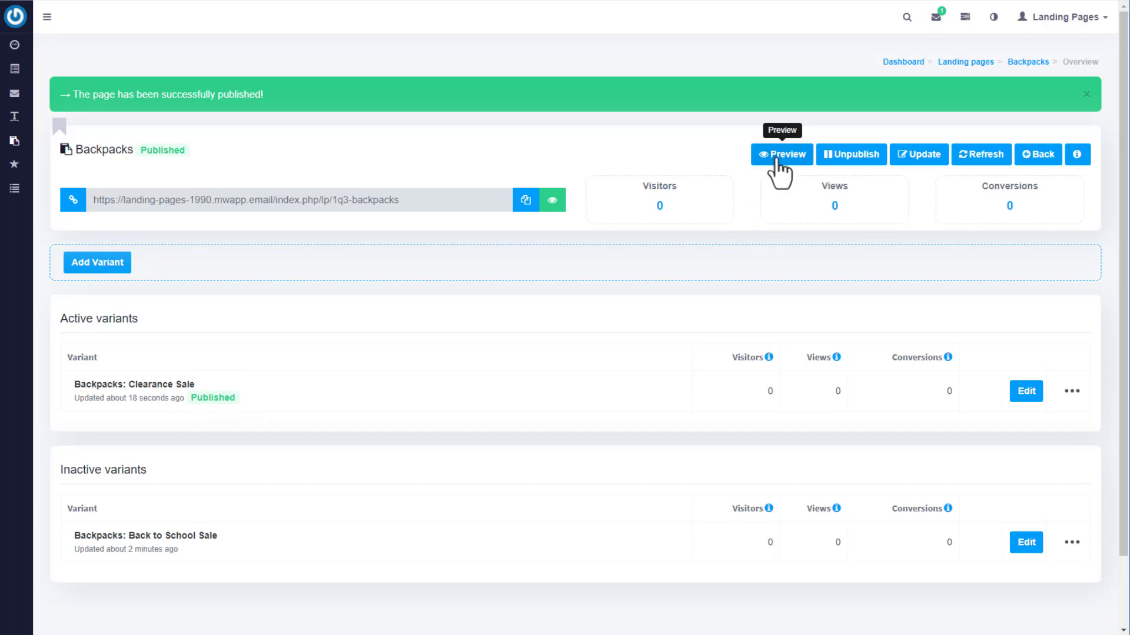
click(777, 162)
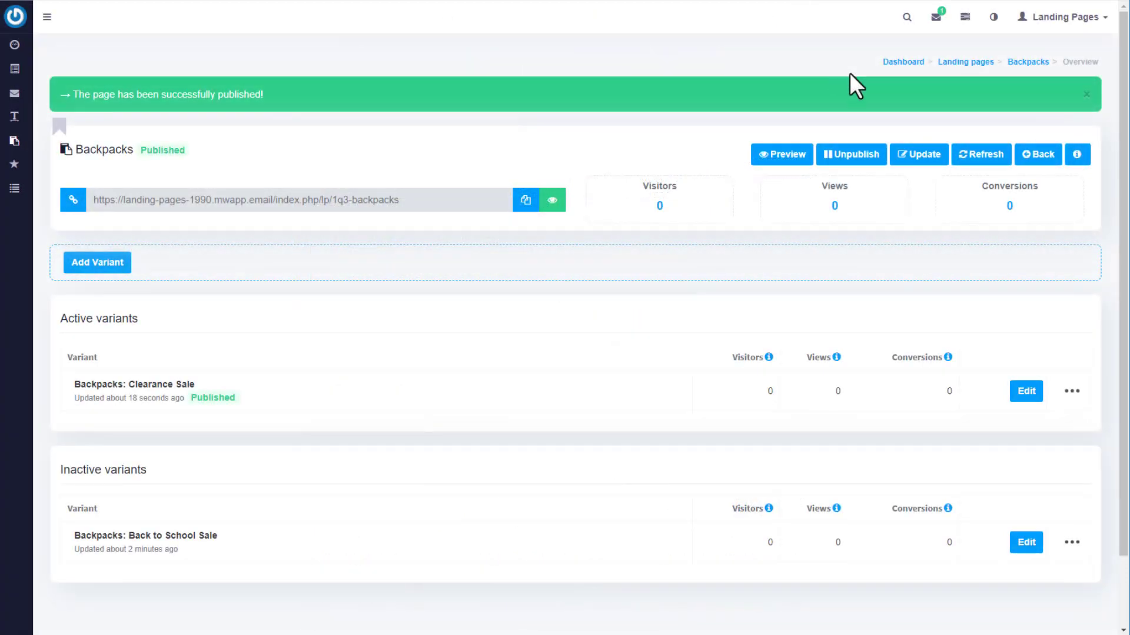
click(981, 155)
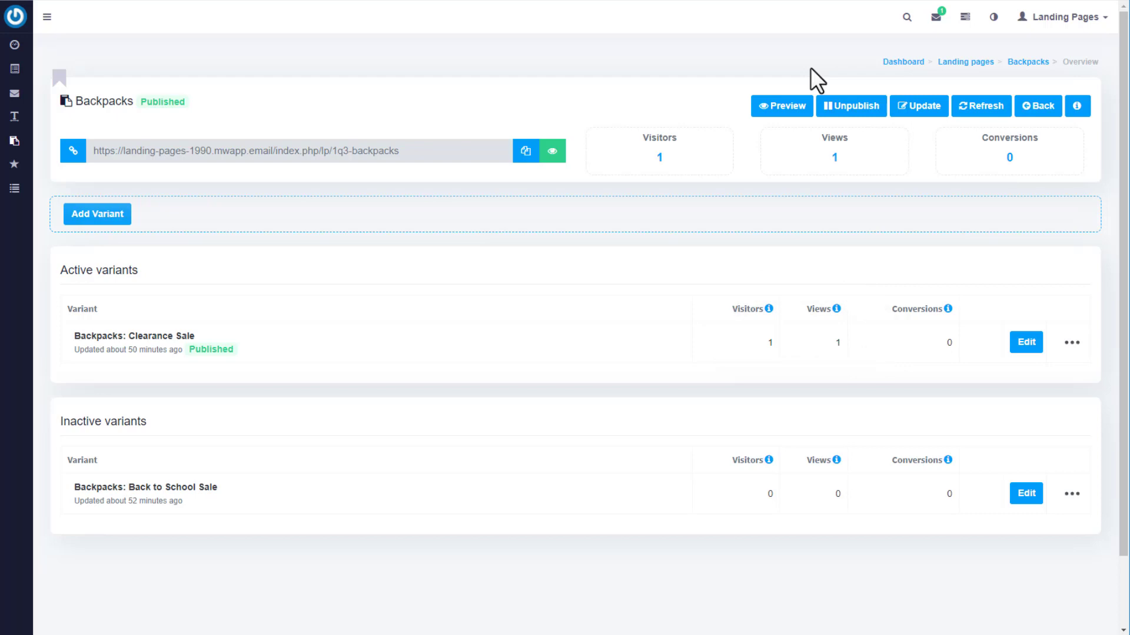
Revisit the live page and follow the Blue Sky BUY NOW link, then refresh the stats to show 1 conversion.
click(794, 117)
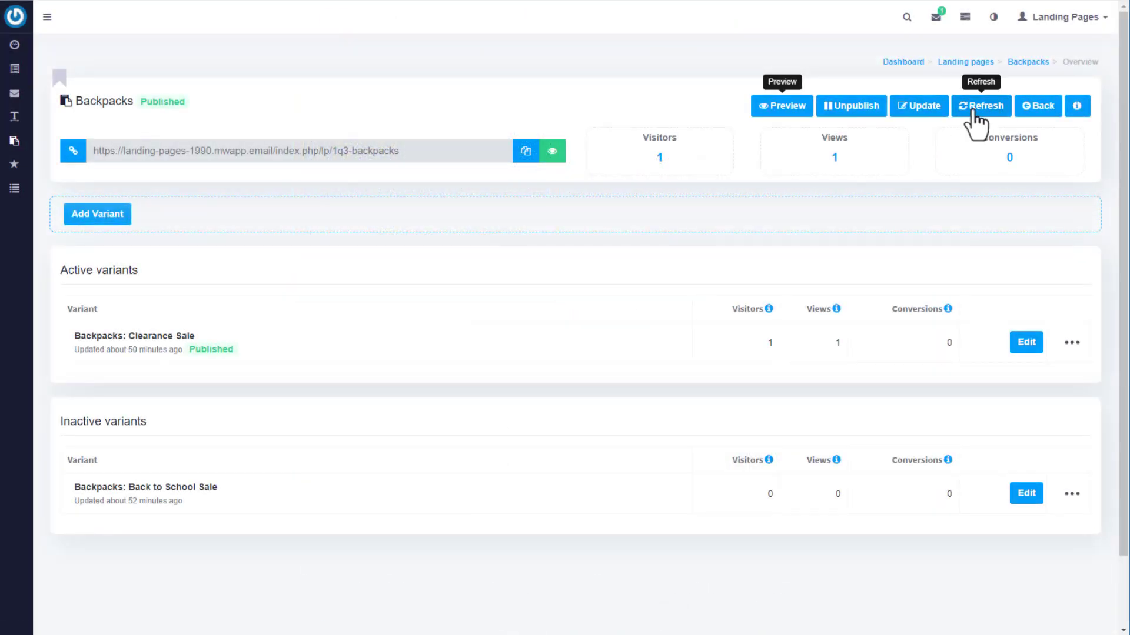
click(973, 115)
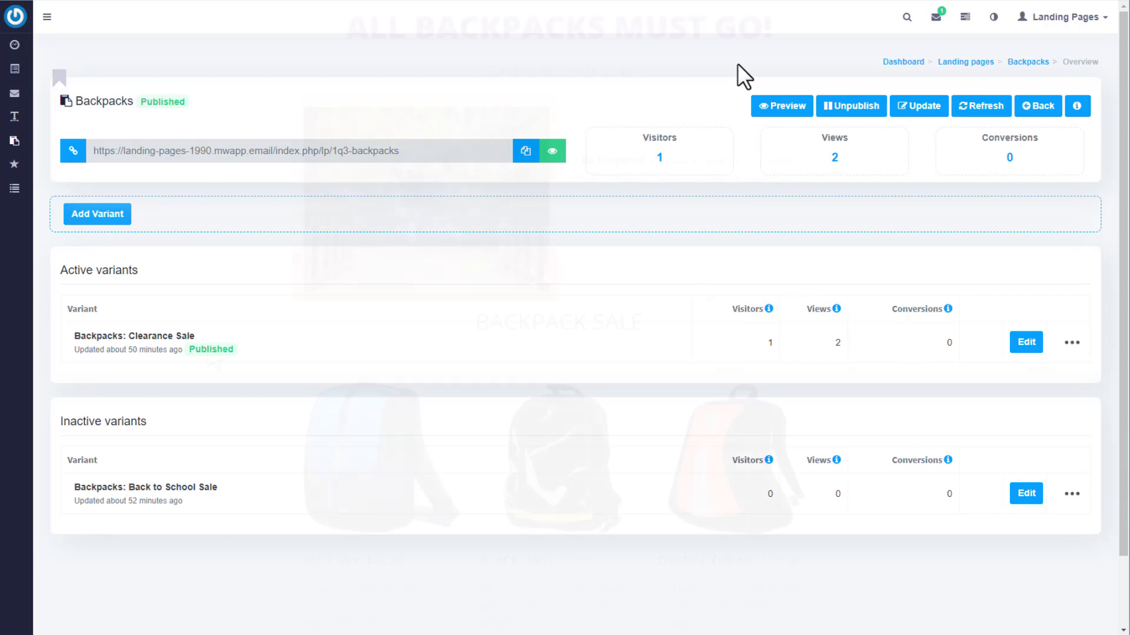
scroll(269, 521, down, 1)
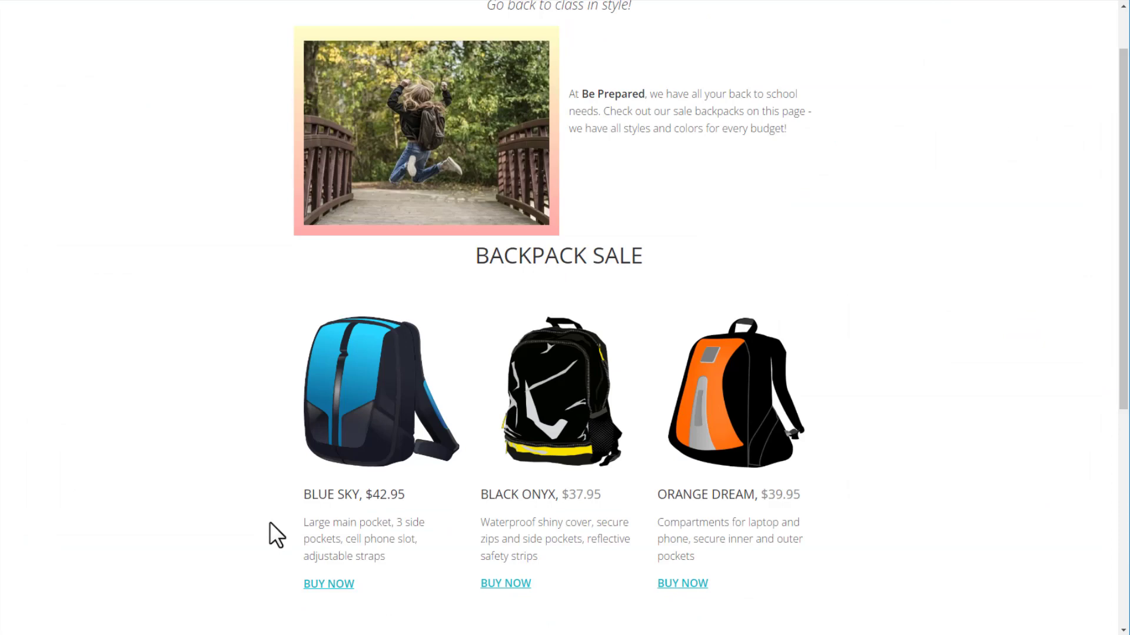
click(327, 584)
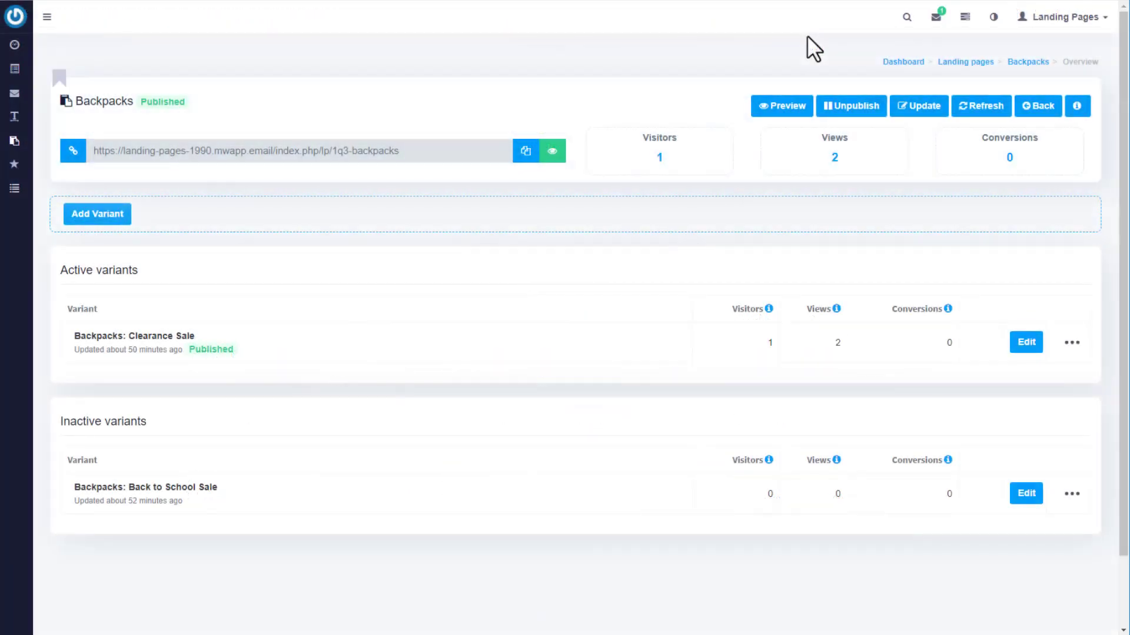
click(962, 109)
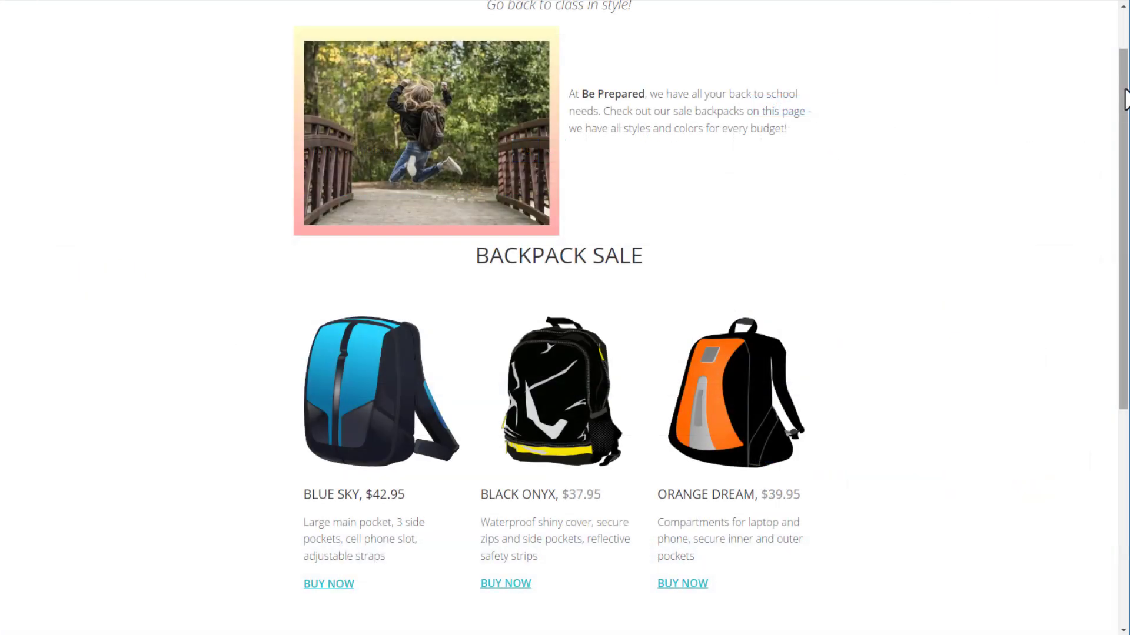
scroll(1124, 94, down, 5)
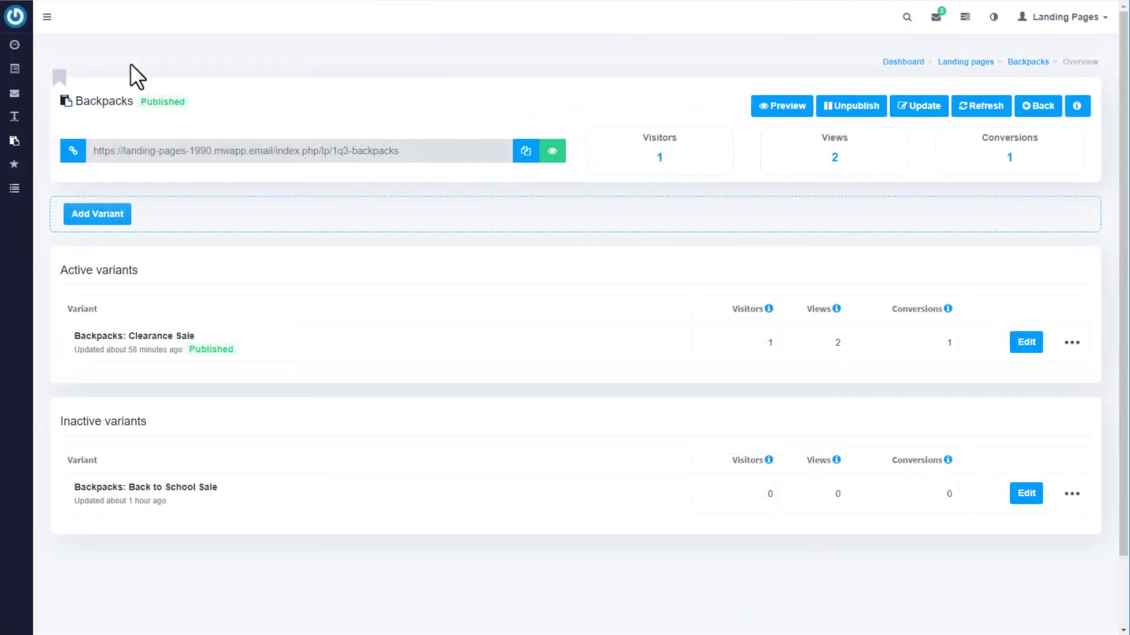
Show the subscribers of the New Products Email List.
mouse_move(15, 69)
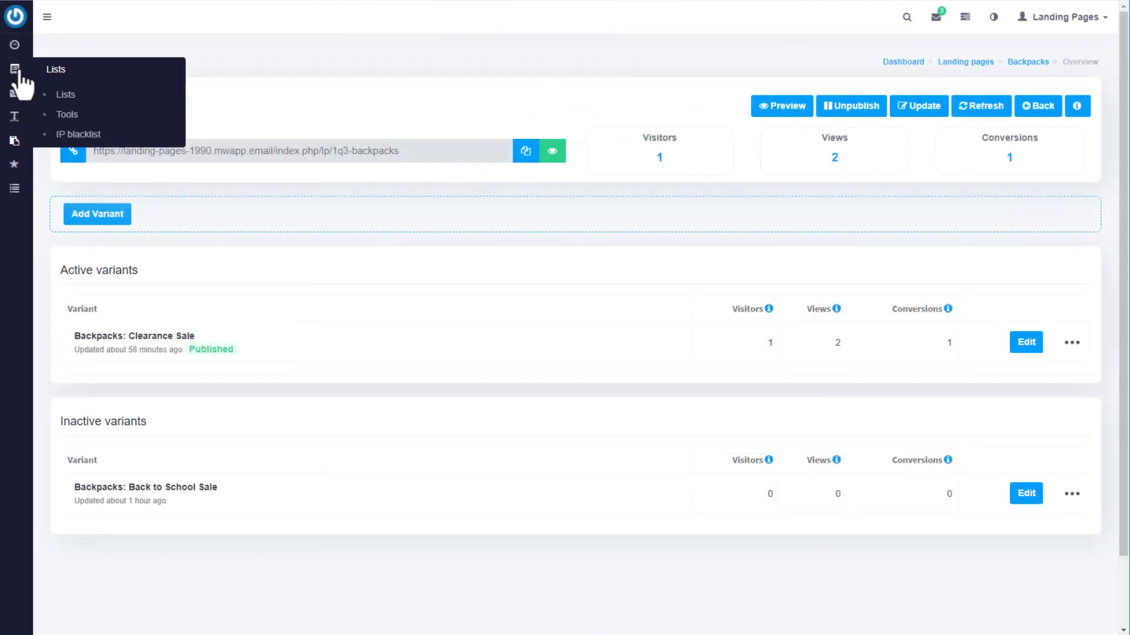
click(70, 96)
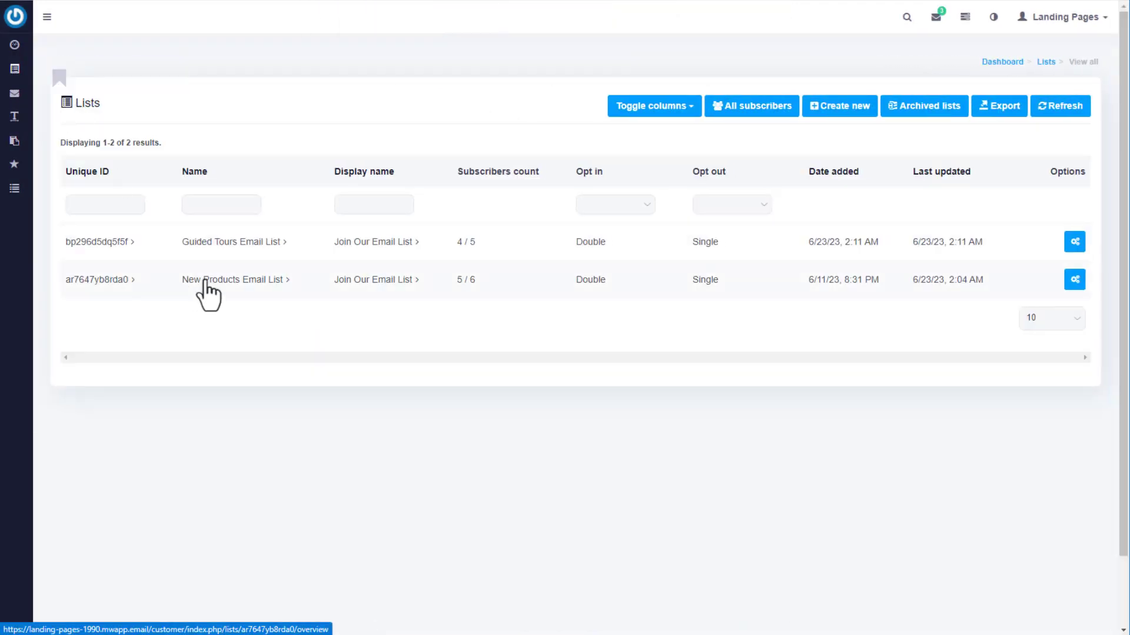
click(203, 283)
click(146, 206)
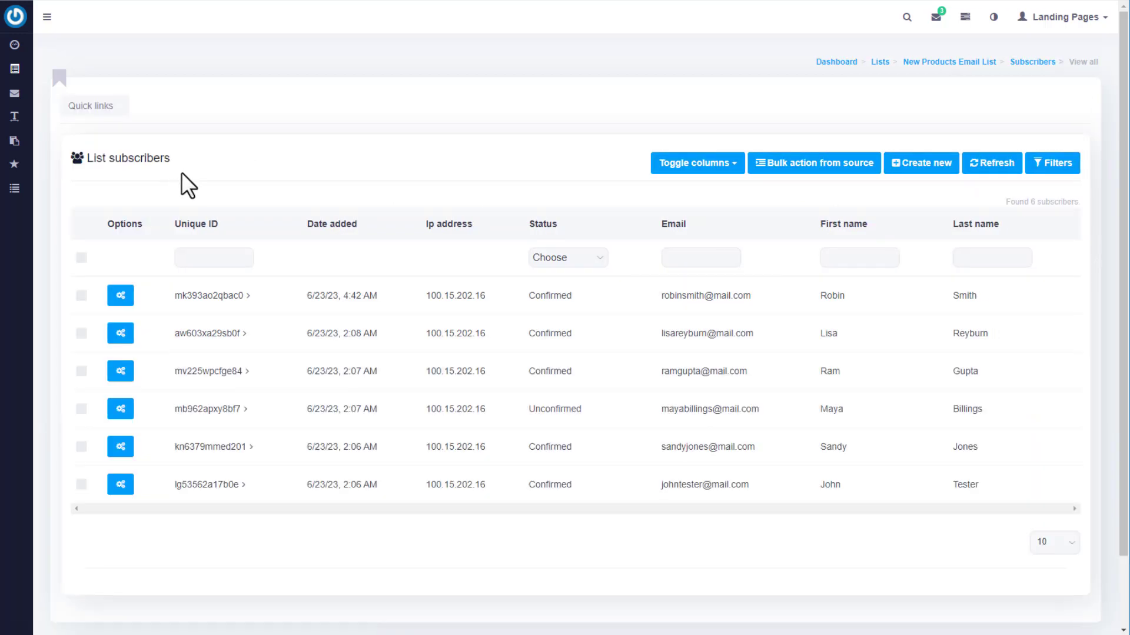
Open the Backpacks page overview from the Landing pages list.
mouse_move(16, 144)
click(85, 168)
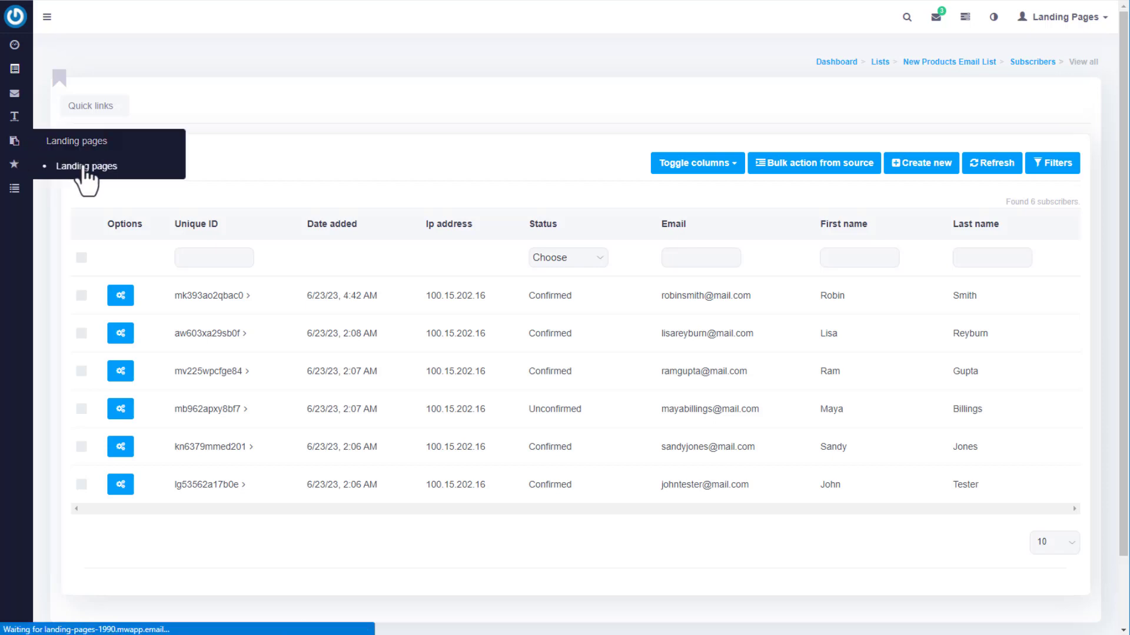
click(1074, 248)
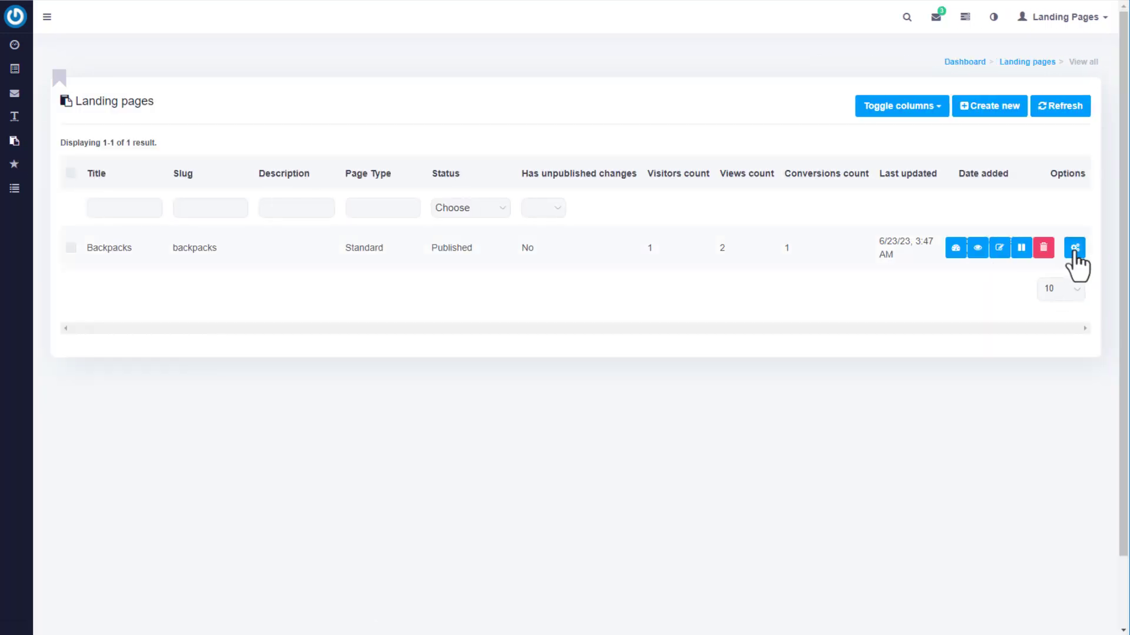
click(955, 249)
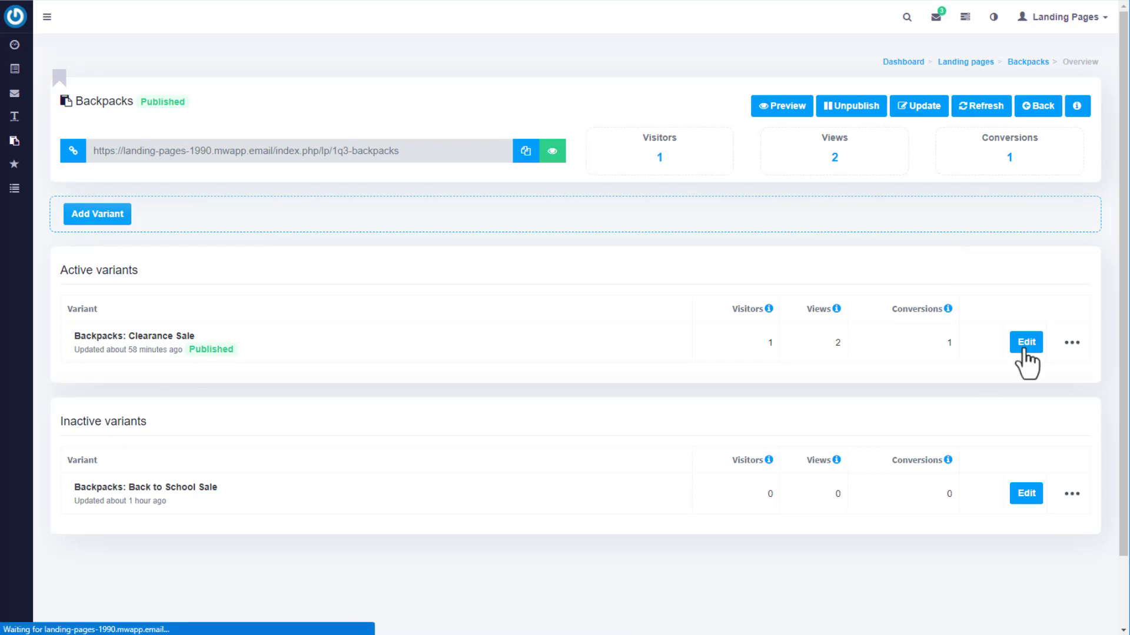
Add 'SUPER CLEARANCE!' as a new first line of the Clearance Sale headline.
click(1024, 347)
click(507, 91)
text(SUPER CLEARANCE!ALL BACKPACKS MUST GO!)
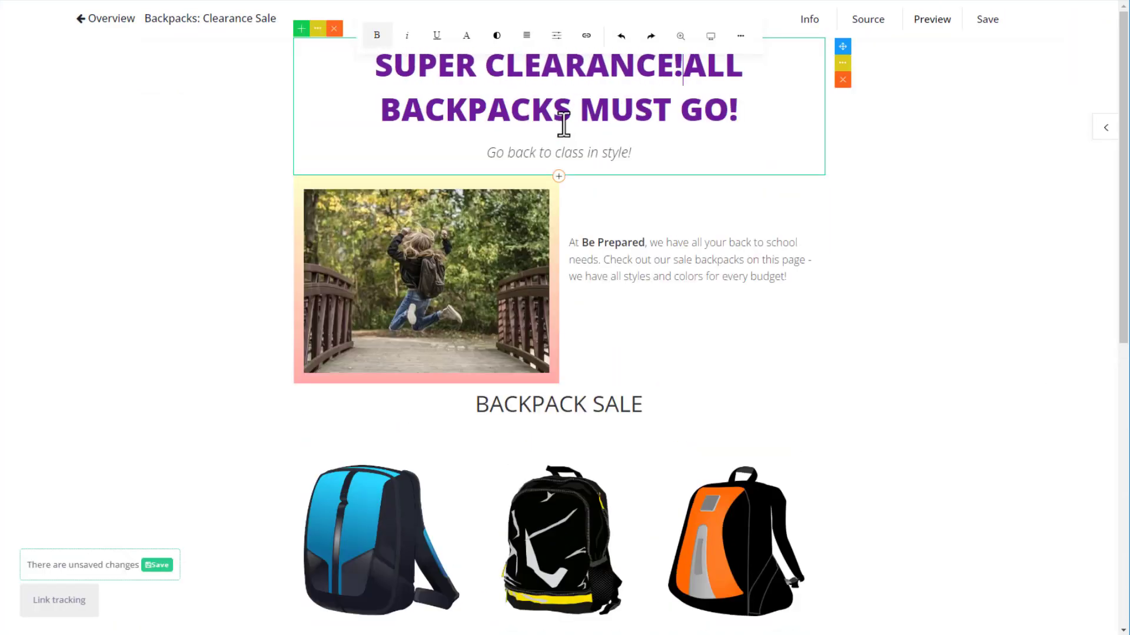
key(Return)
Save the Clearance Sale variant and republish the Backpacks page.
click(156, 564)
click(107, 70)
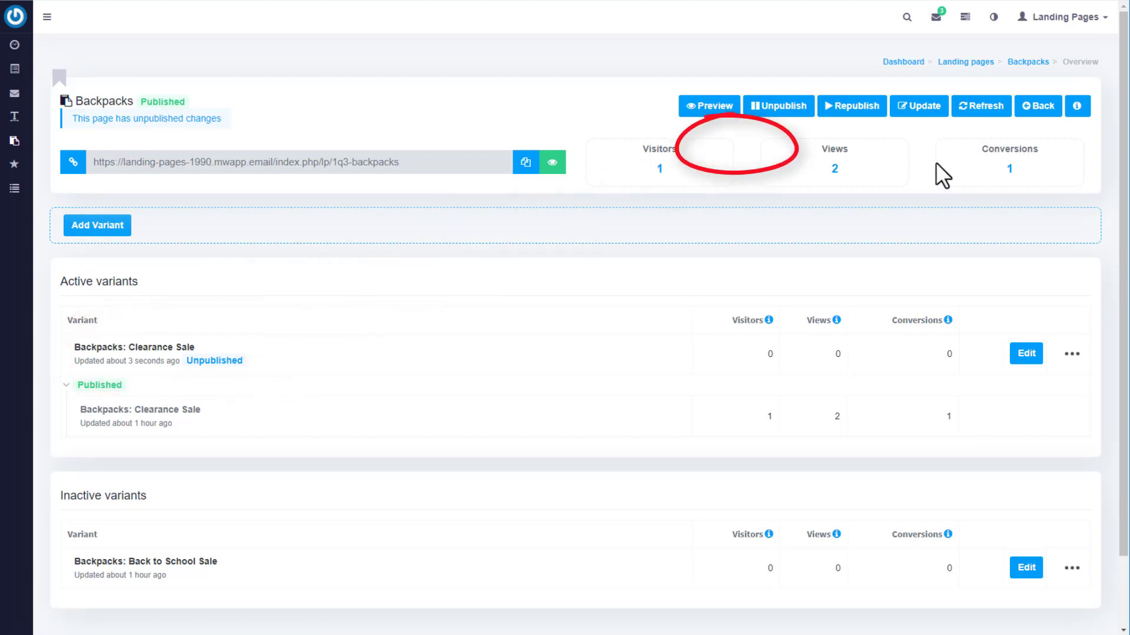
click(858, 109)
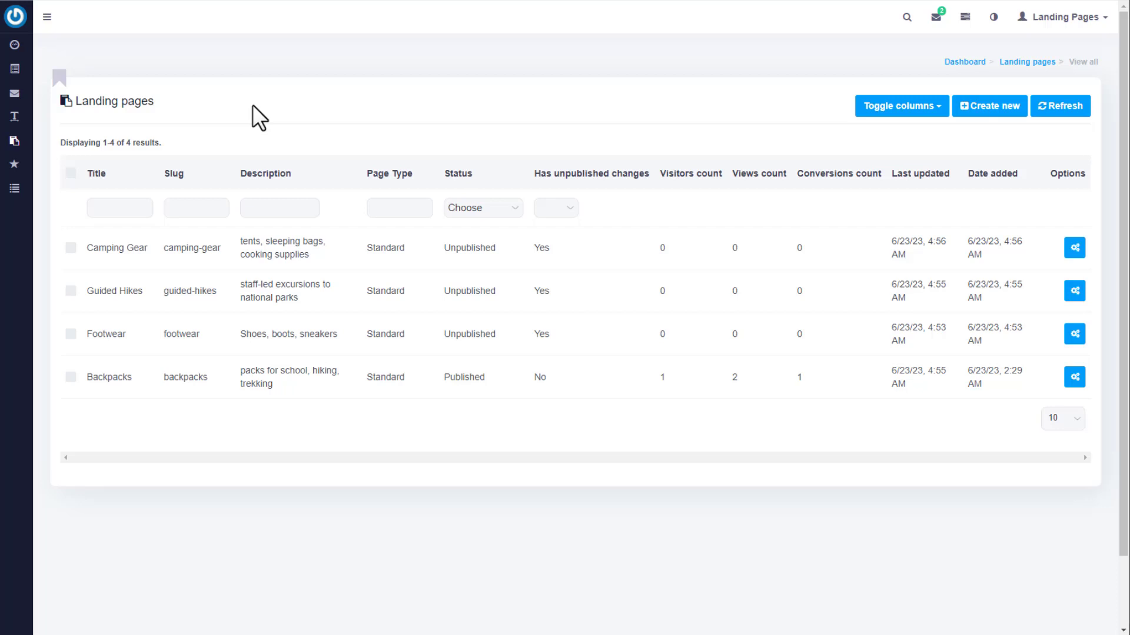
Filter pages by title 'camp', slug 'hikes' and description 'shoes', clearing each filter afterwards.
click(126, 207)
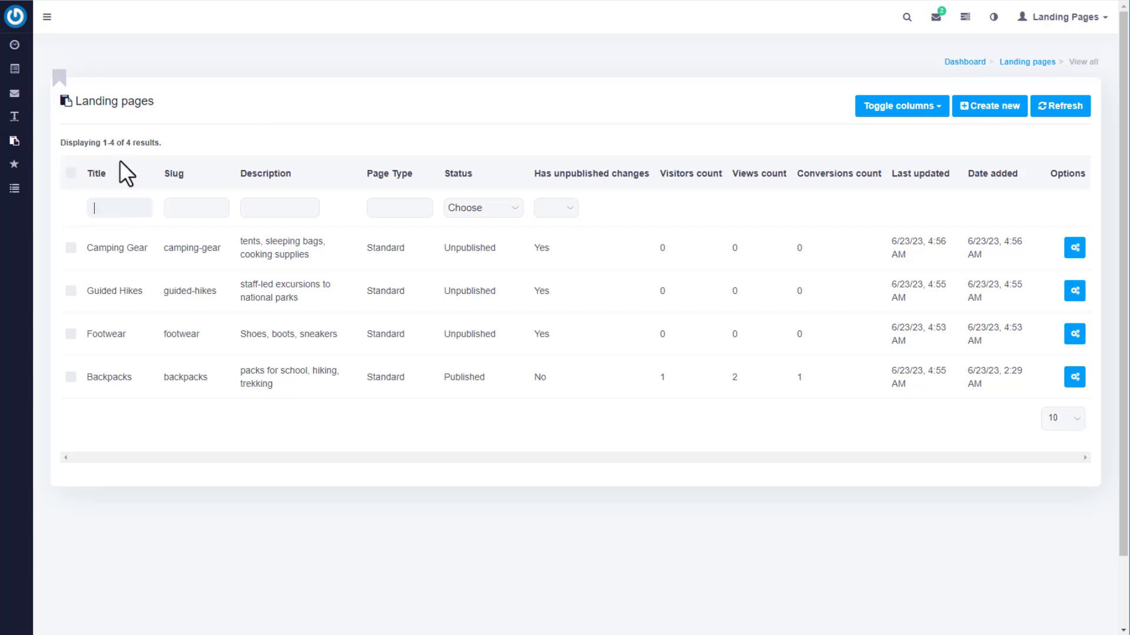
text(camp)
drag(127, 208, 62, 197)
key(BackSpace)
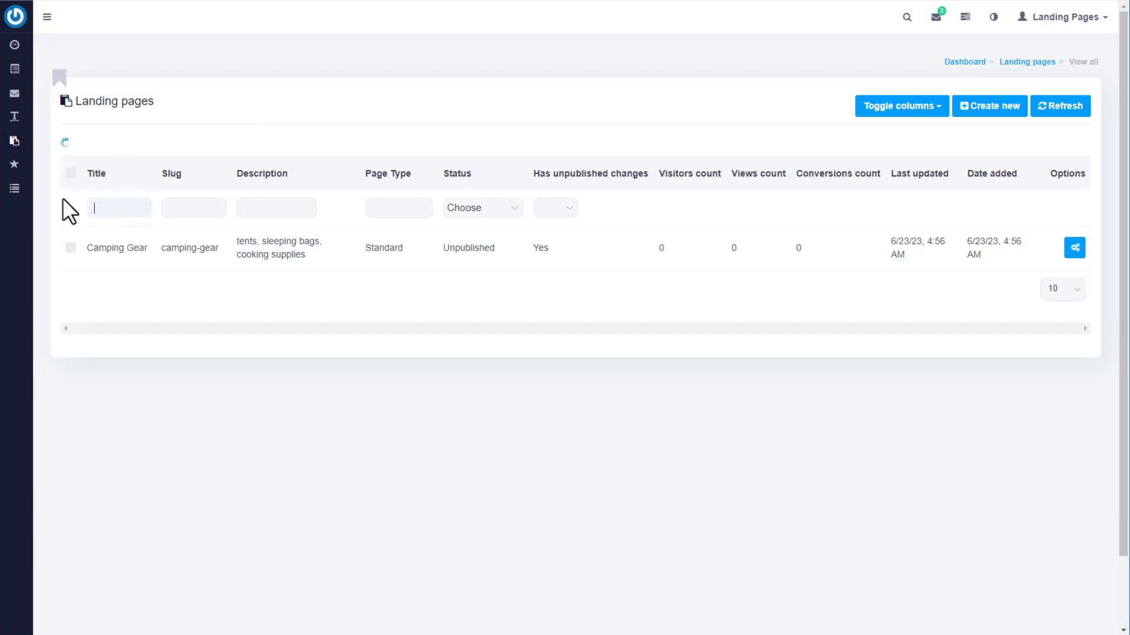
click(176, 203)
text(hikes)
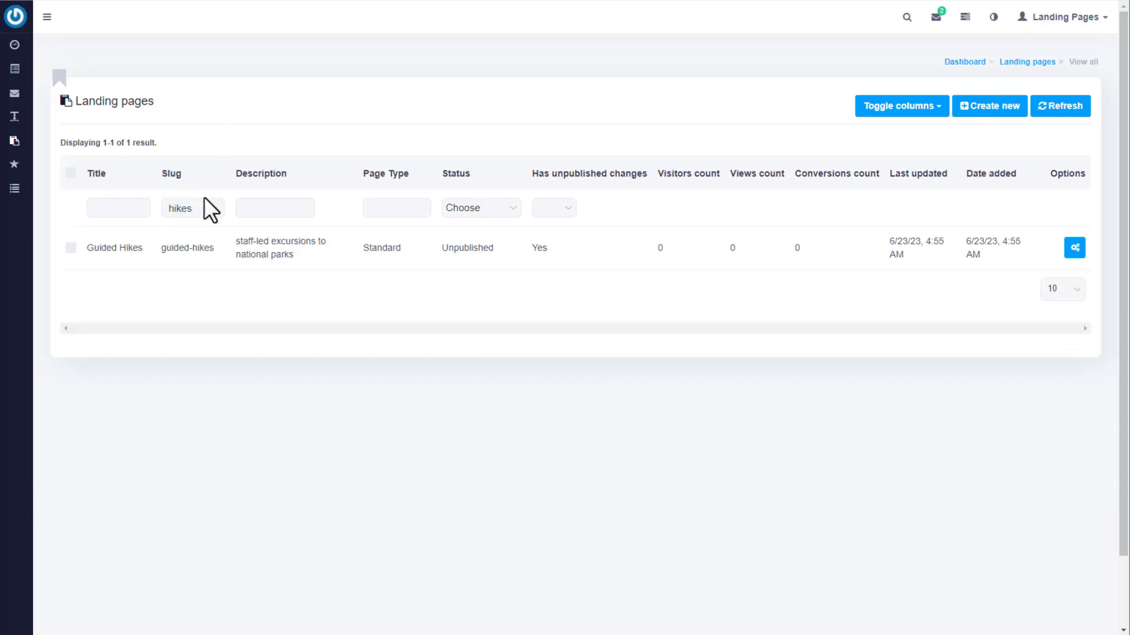
drag(204, 200, 161, 153)
key(BackSpace)
click(252, 208)
text(shoes)
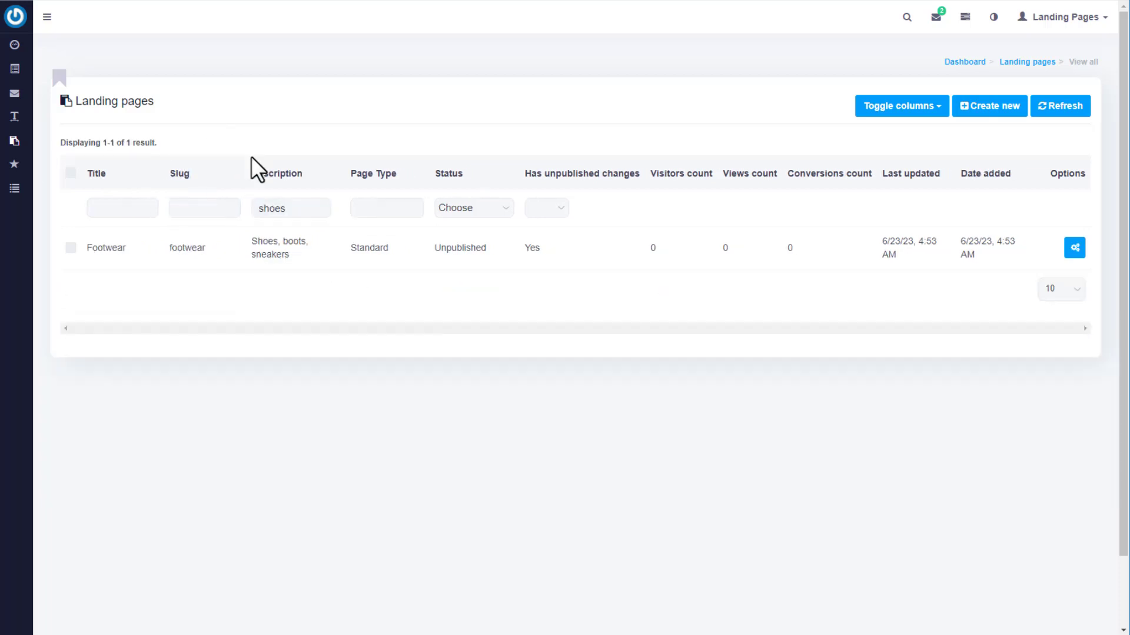
drag(288, 208, 238, 203)
key(BackSpace)
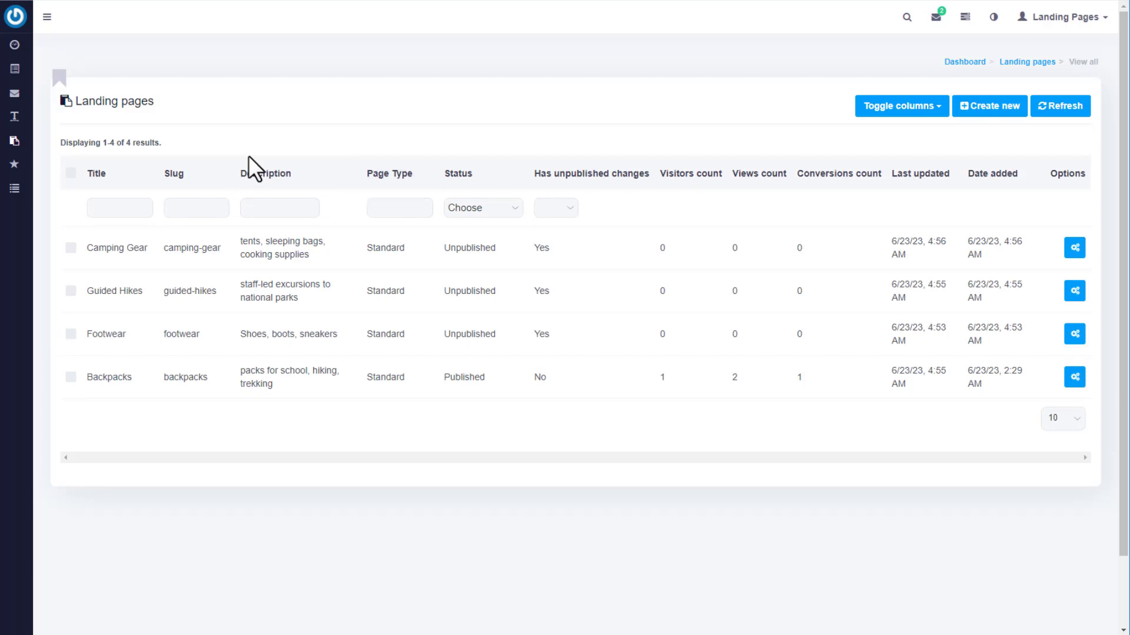
Filter status to Published, then Unpublished, then back to all pages.
click(512, 208)
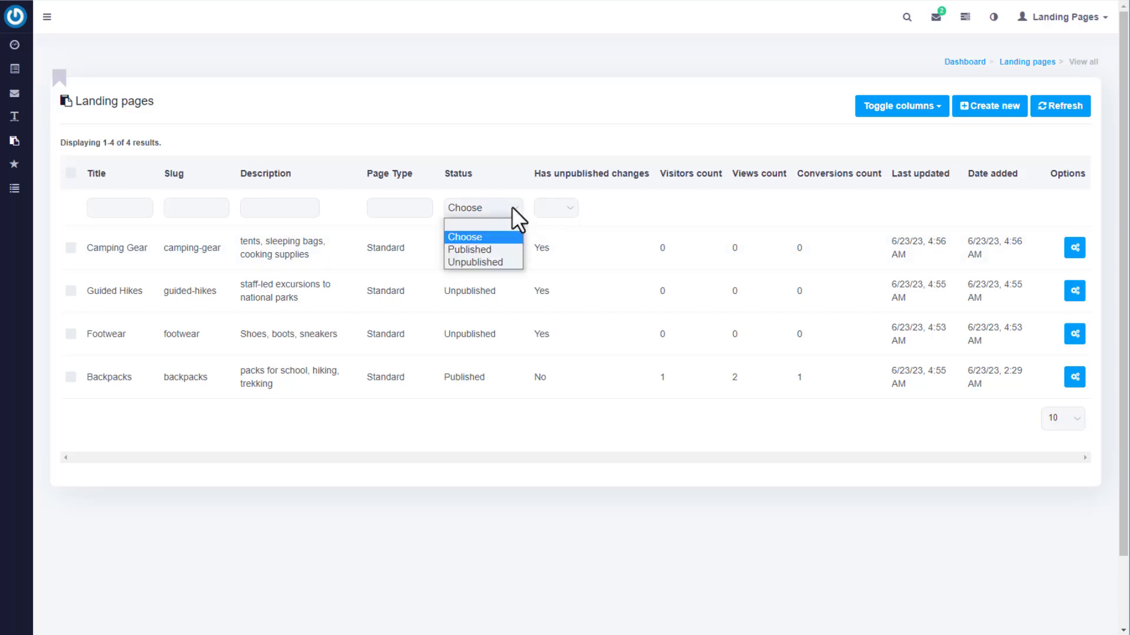
click(506, 248)
click(510, 210)
click(509, 260)
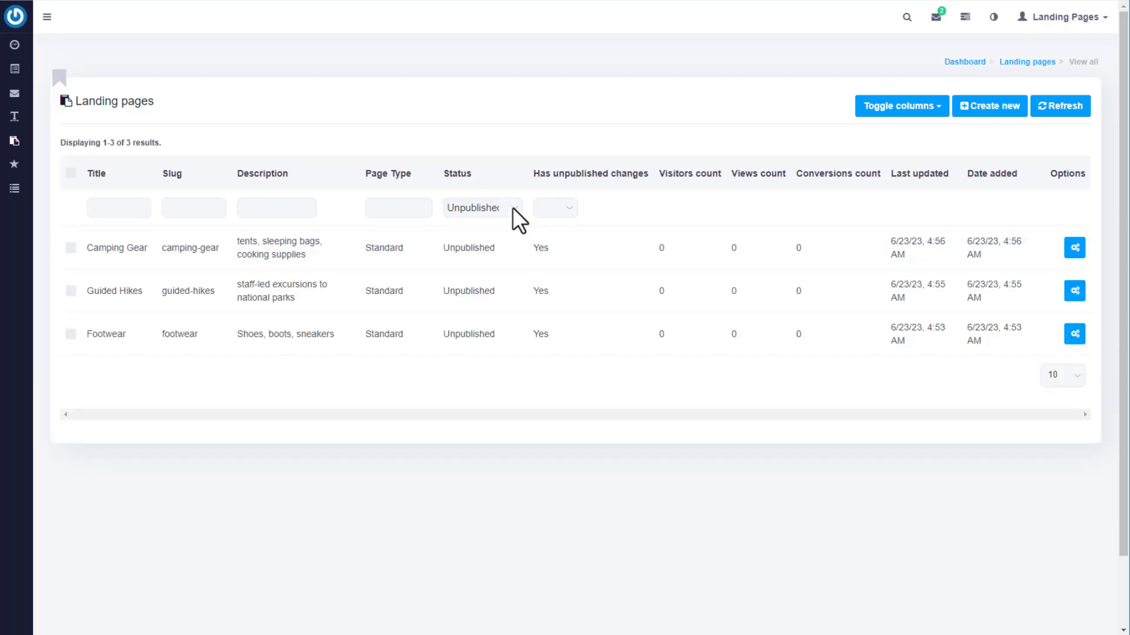
click(513, 208)
click(504, 233)
Filter by unpublished changes (yes, then no), clear it, and bring up the column visibility choices.
click(570, 207)
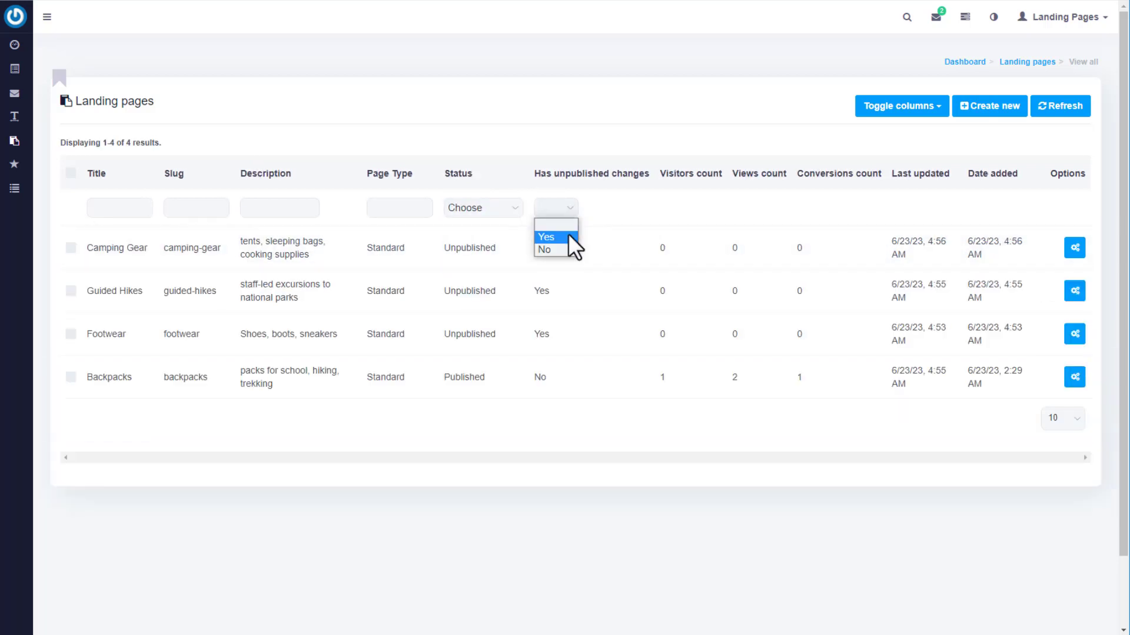
click(567, 235)
click(570, 209)
click(544, 250)
click(571, 210)
key(Up)
click(560, 224)
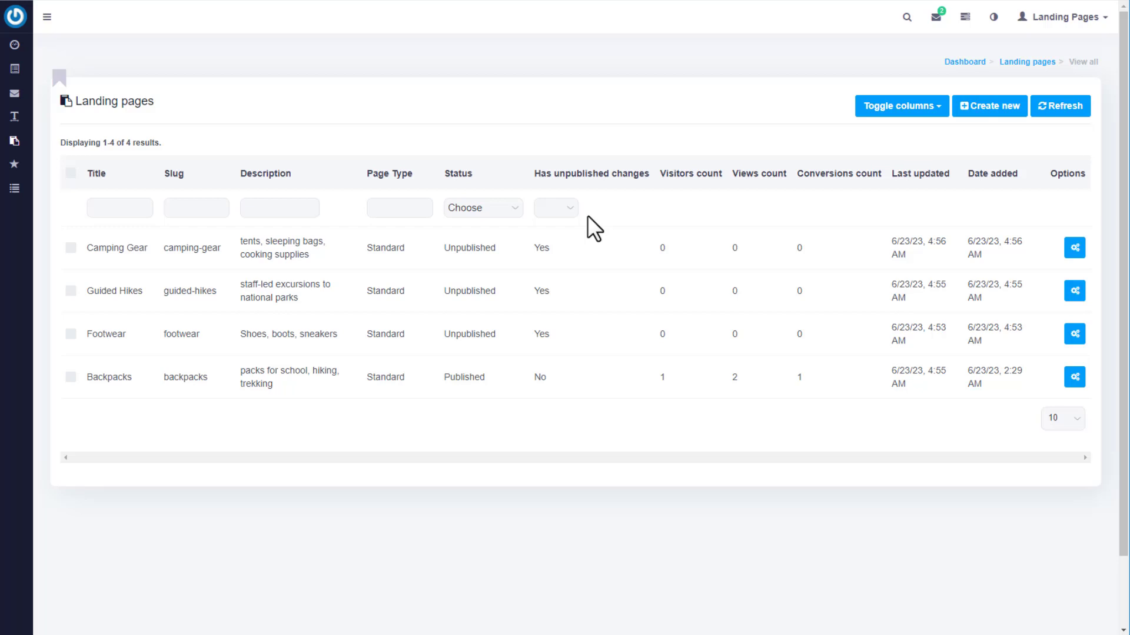
click(937, 112)
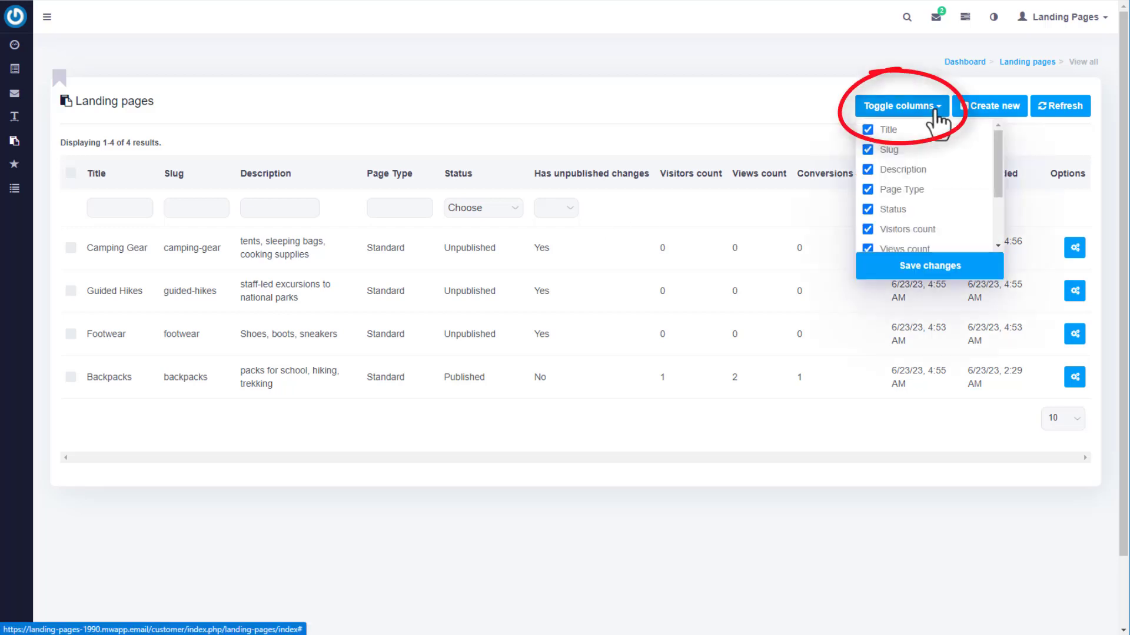
Uncheck the Slug column, save the change, and dismiss the confirmation.
click(868, 149)
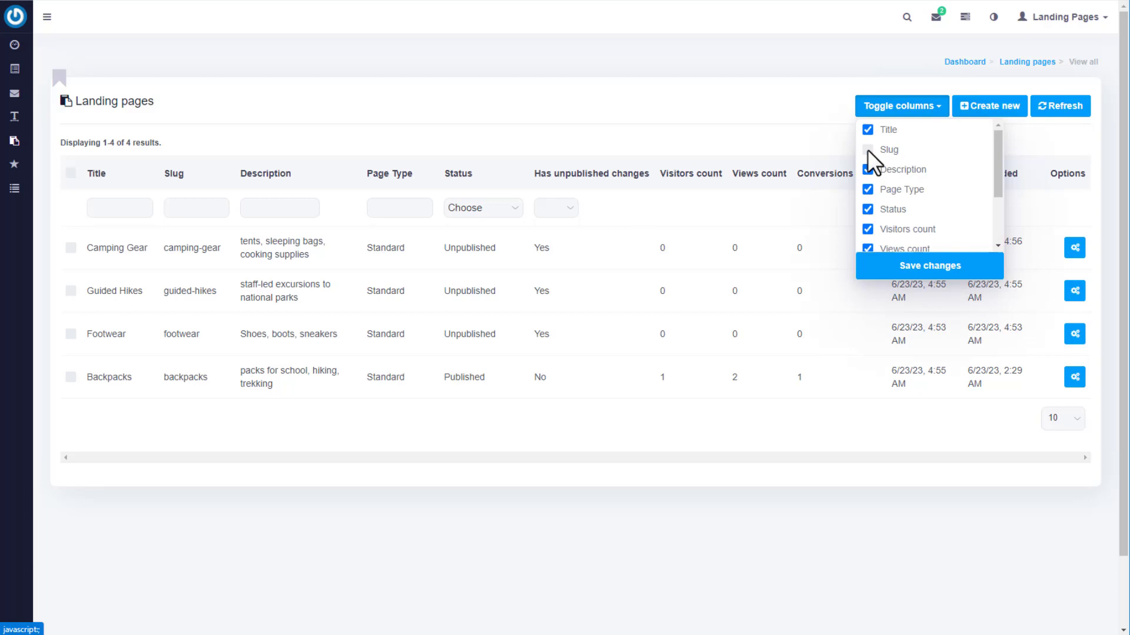
click(913, 271)
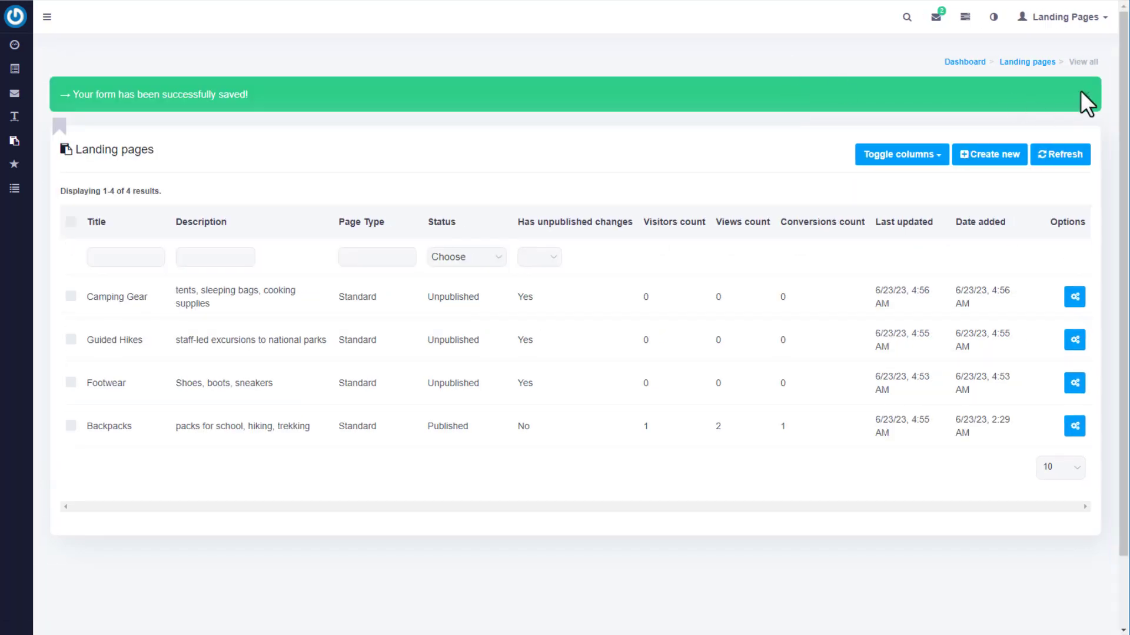
click(1080, 90)
click(1074, 248)
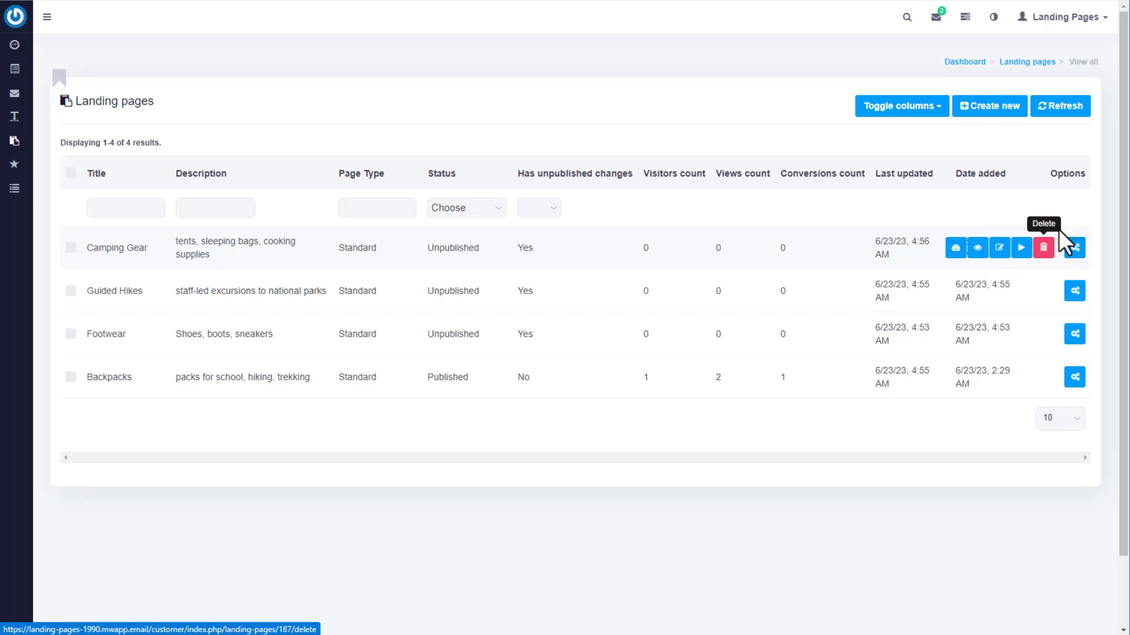
Mark Footwear alongside Guided Hikes and choose Delete as the bulk action.
click(70, 333)
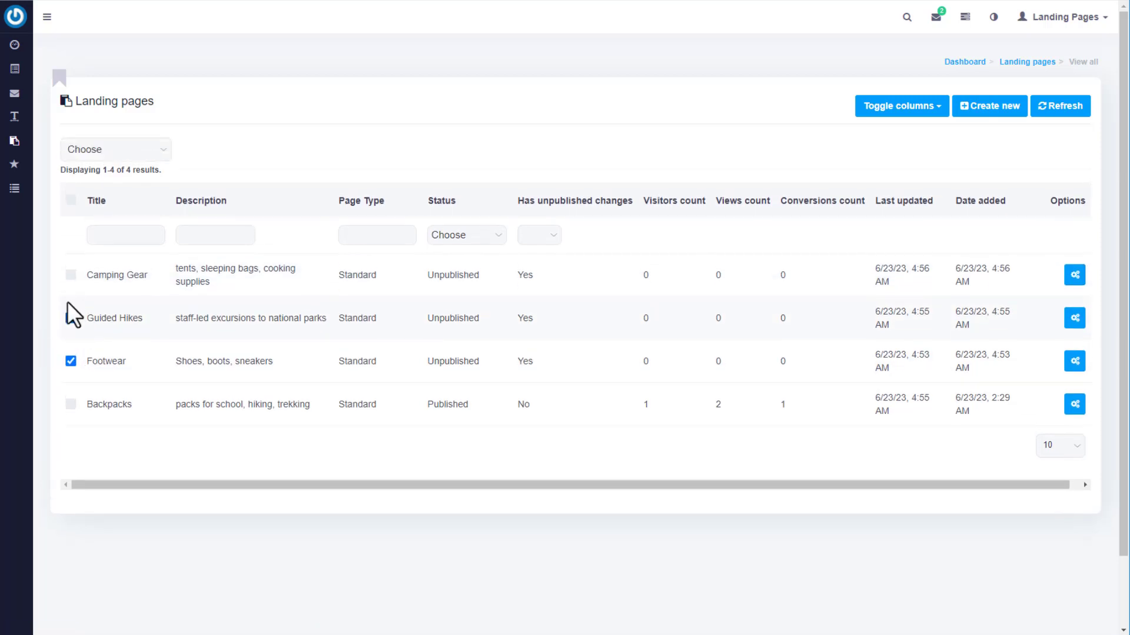
click(153, 151)
click(149, 177)
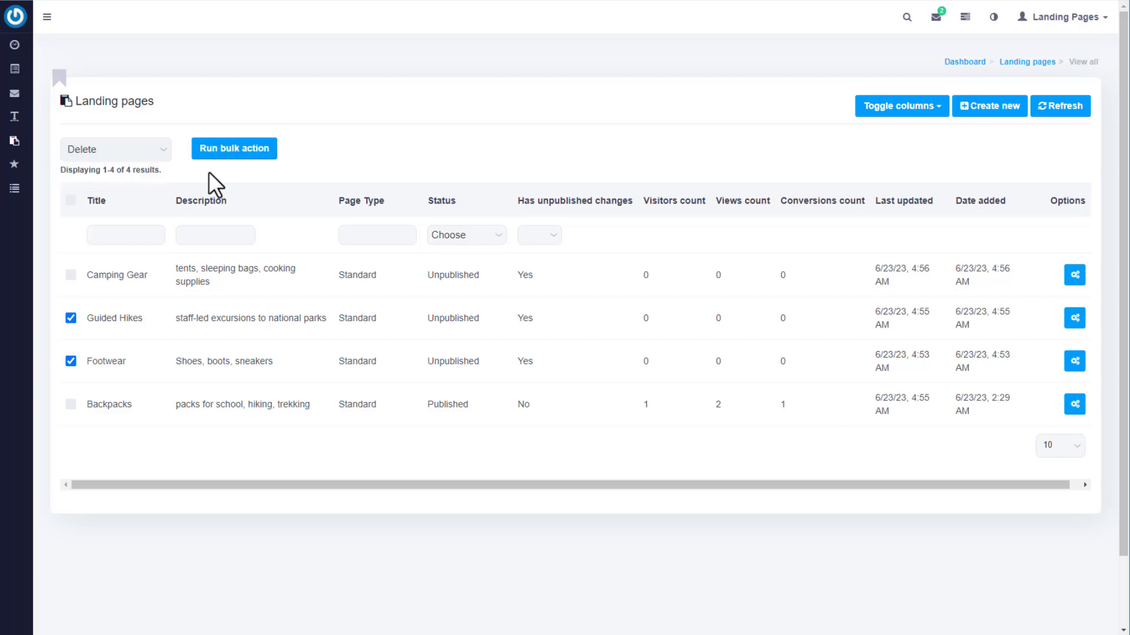